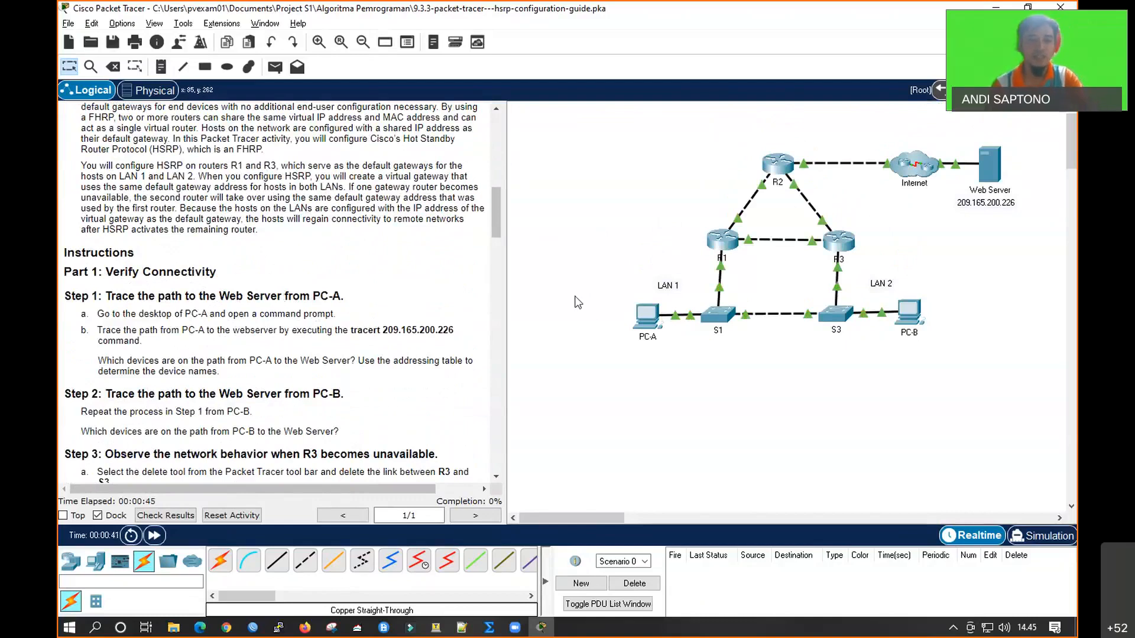
Open the command prompt on PC-A and trace the path to the Web Server with tracert 209.165.200.226
left_click(633, 316)
left_click(666, 165)
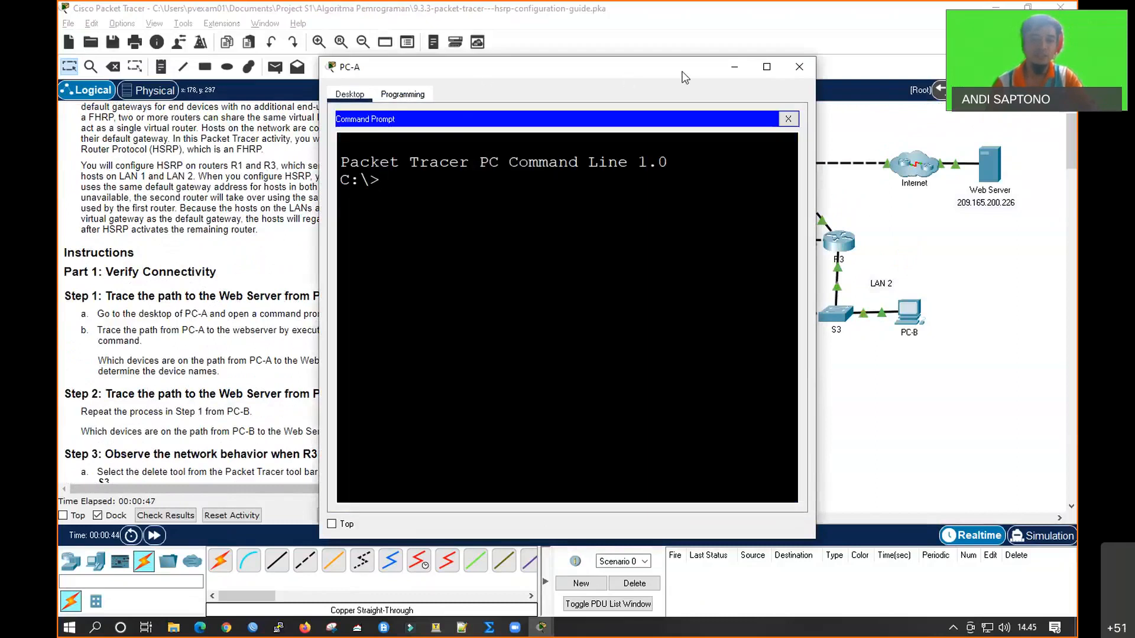
left_click_drag(686, 77, 887, 77)
type("pi")
key("BackSpace")
key("BackSpace")
type("tracert")
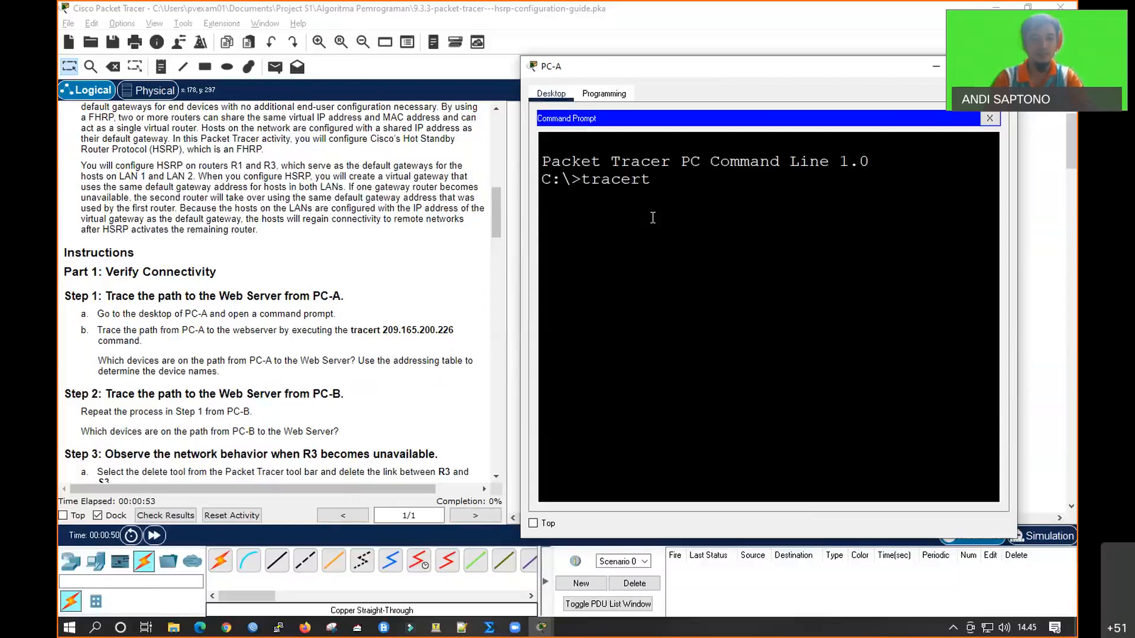
type(" 209.165.200")
type(".226")
key("Return")
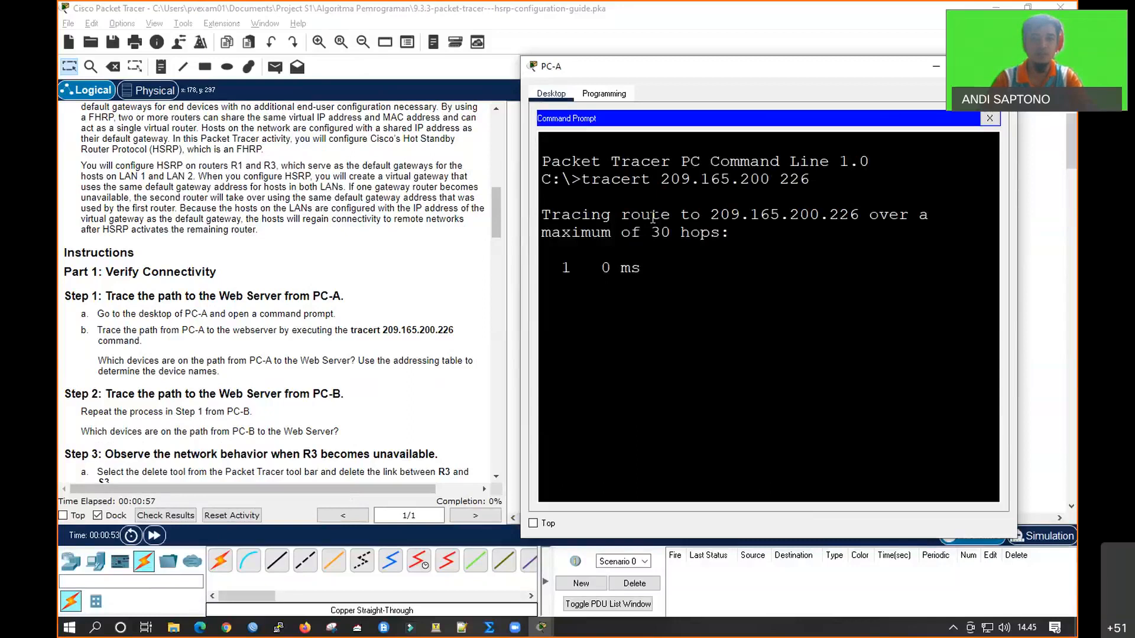
Widen PC-A's window and place it beside the topology to compare the traced hops with the devices
double_click(697, 65)
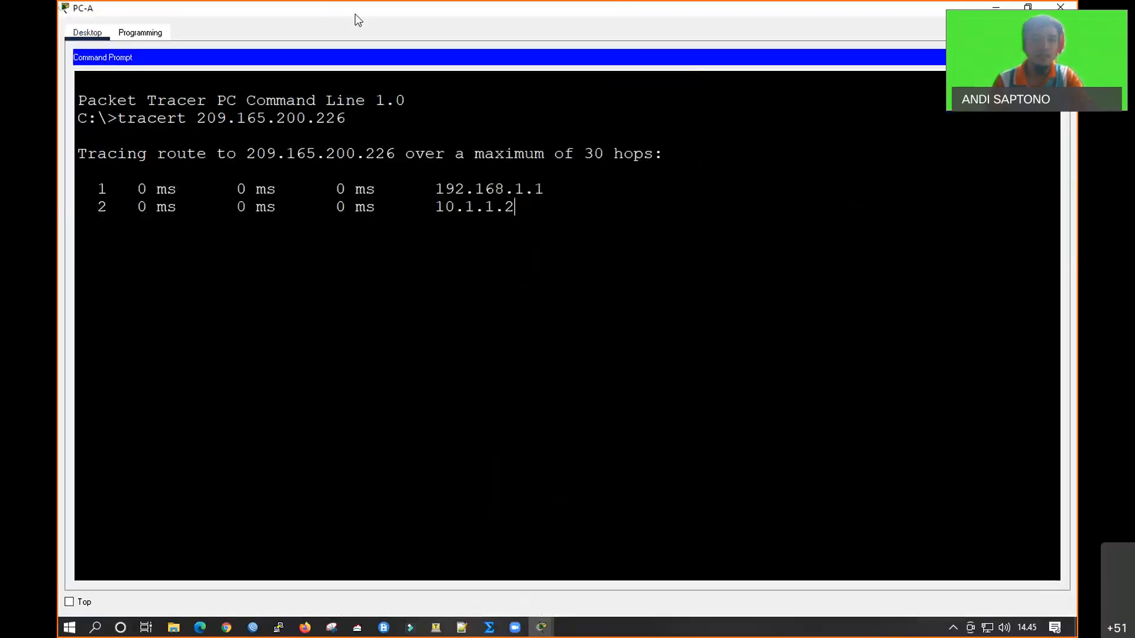
key("super+Down")
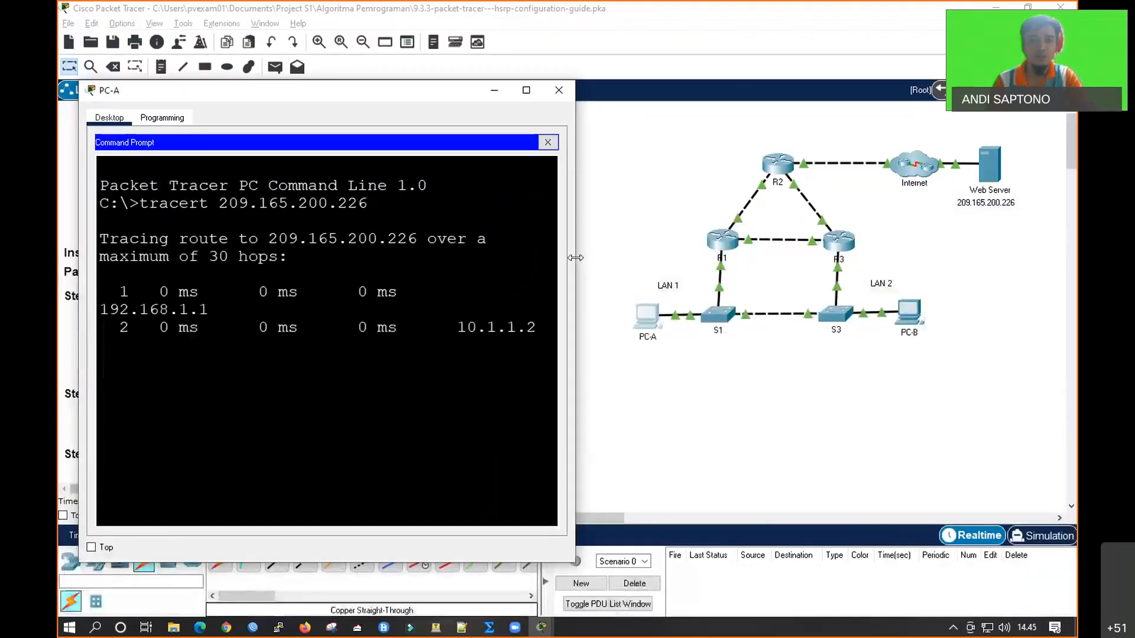
left_click_drag(575, 166, 742, 166)
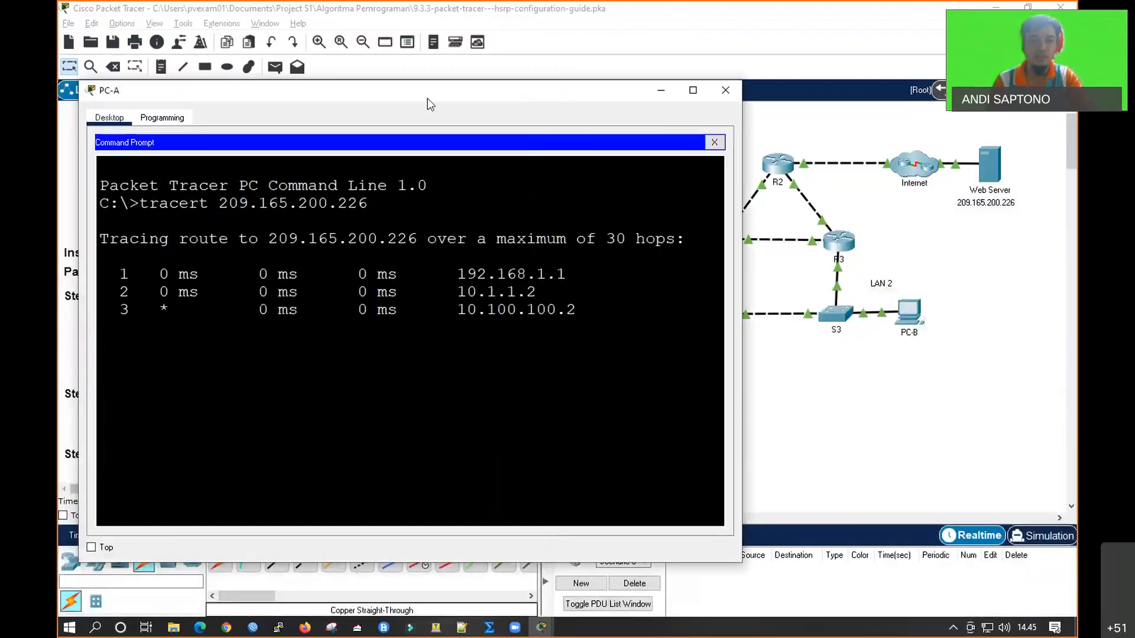
left_click_drag(431, 91, 315, 92)
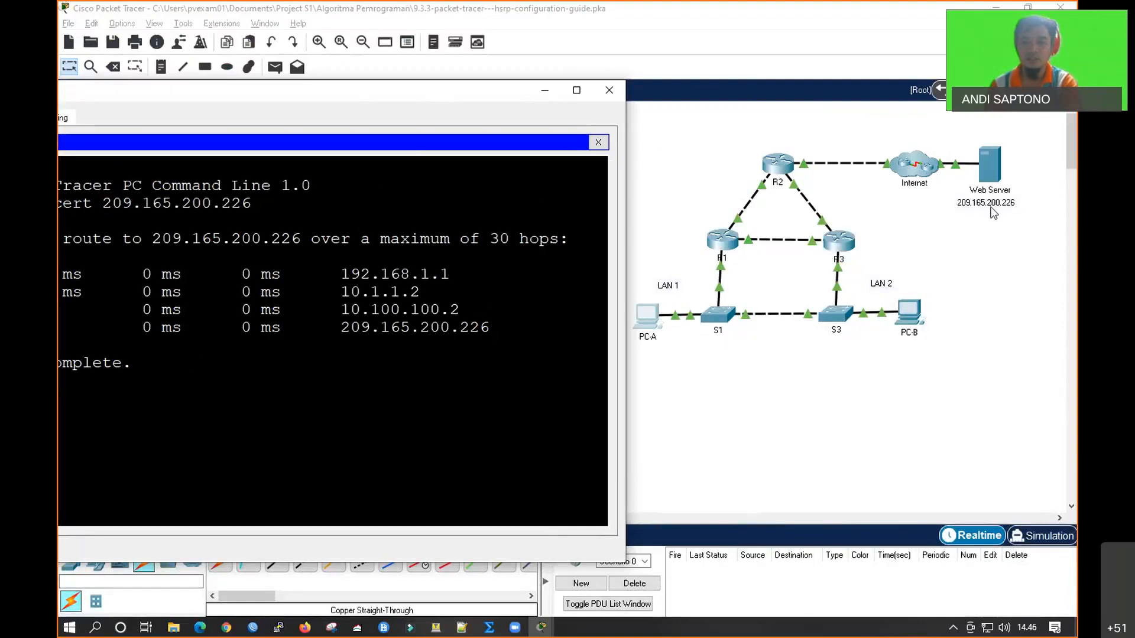
left_click(689, 372)
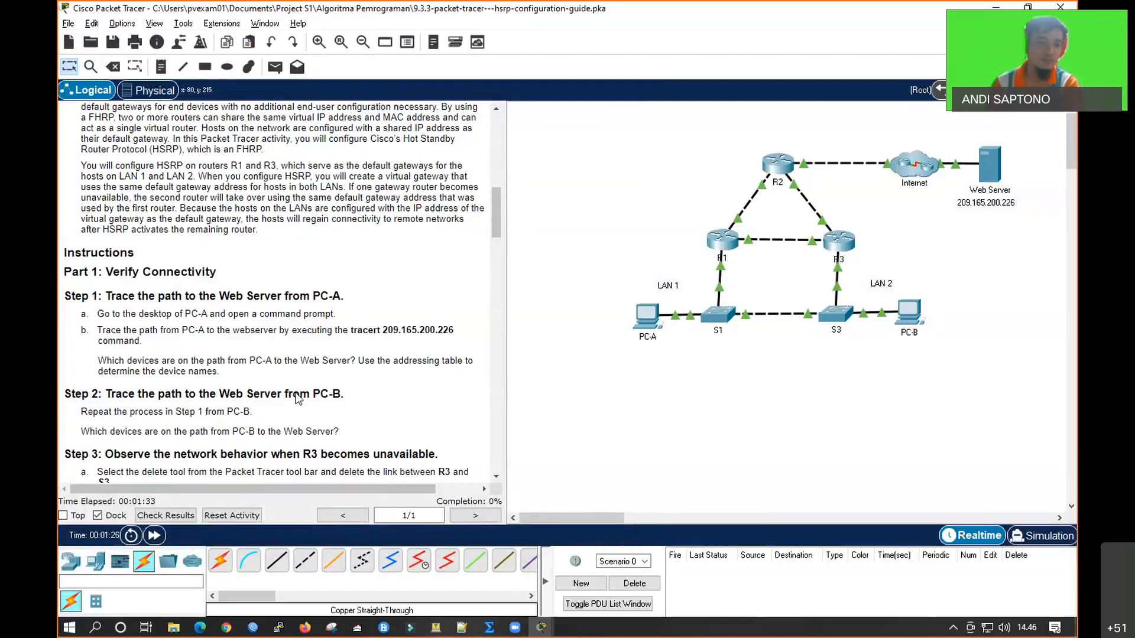
Open the command prompt on PC-B and run tracert 209.165.200.226 to trace its path to the Web Server
scroll(266, 389, "down", 1)
scroll(266, 388, "down", 2)
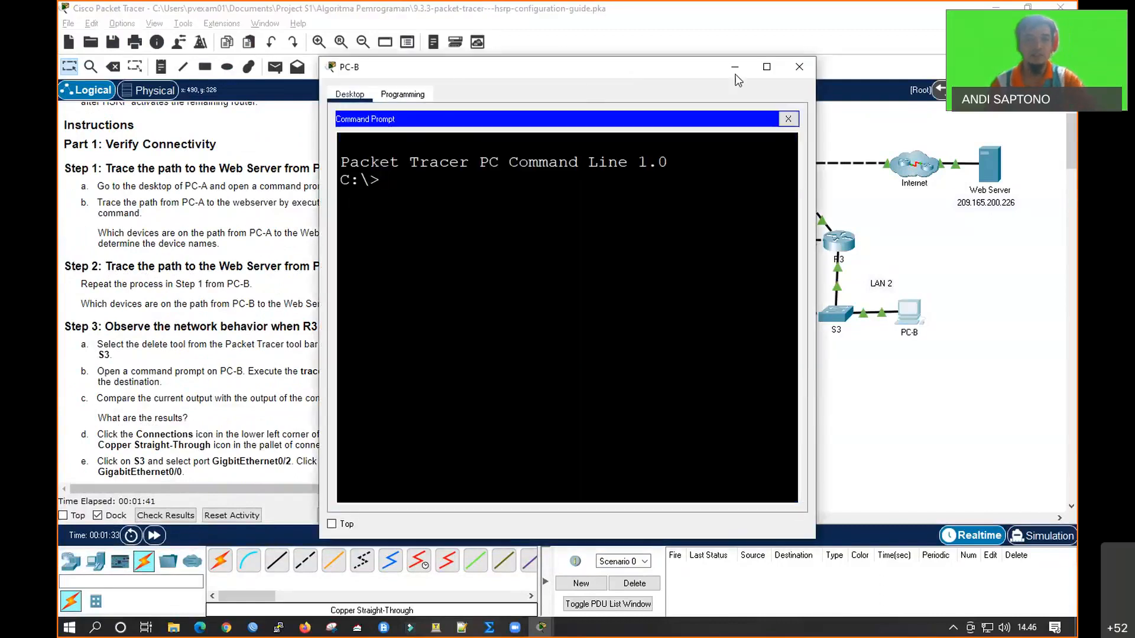
left_click_drag(736, 75, 879, 75)
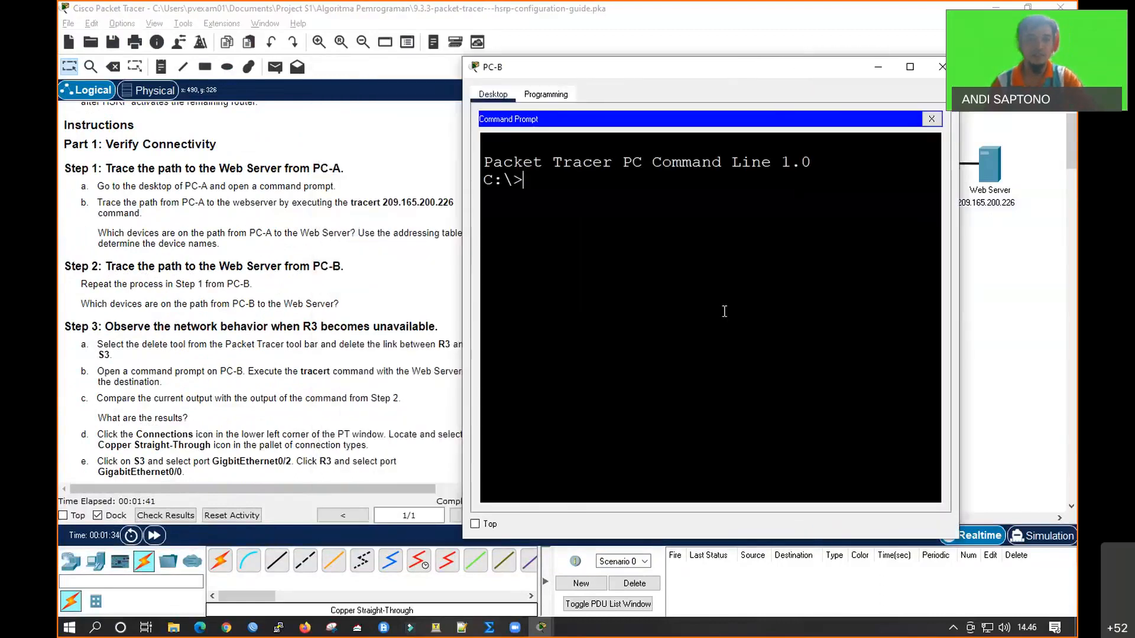
left_click_drag(658, 71, 721, 71)
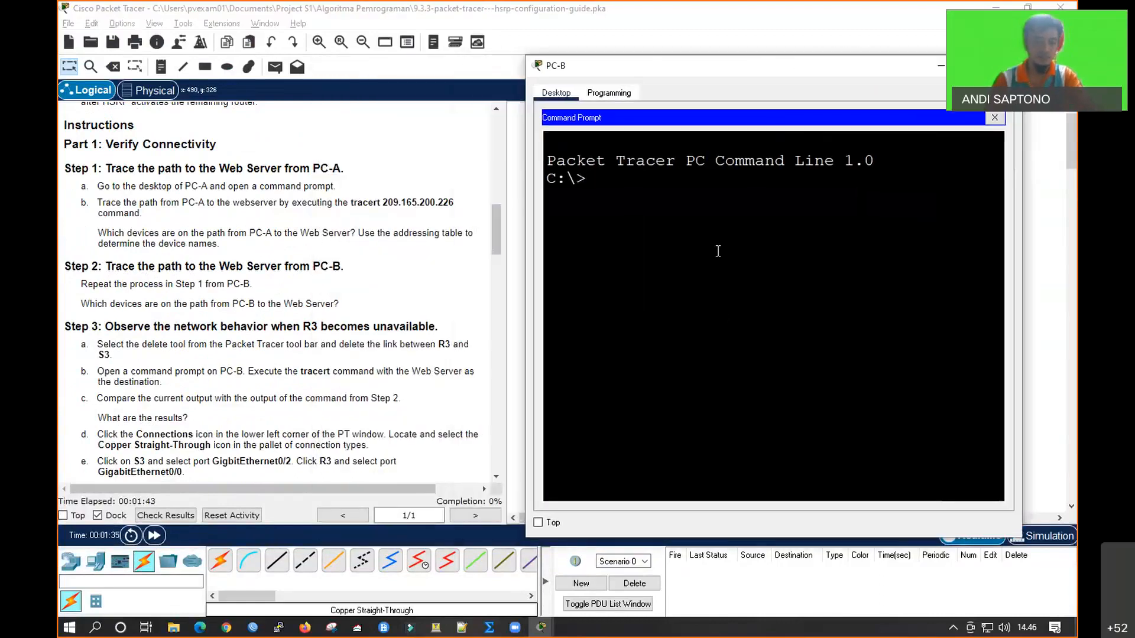
type("tracert")
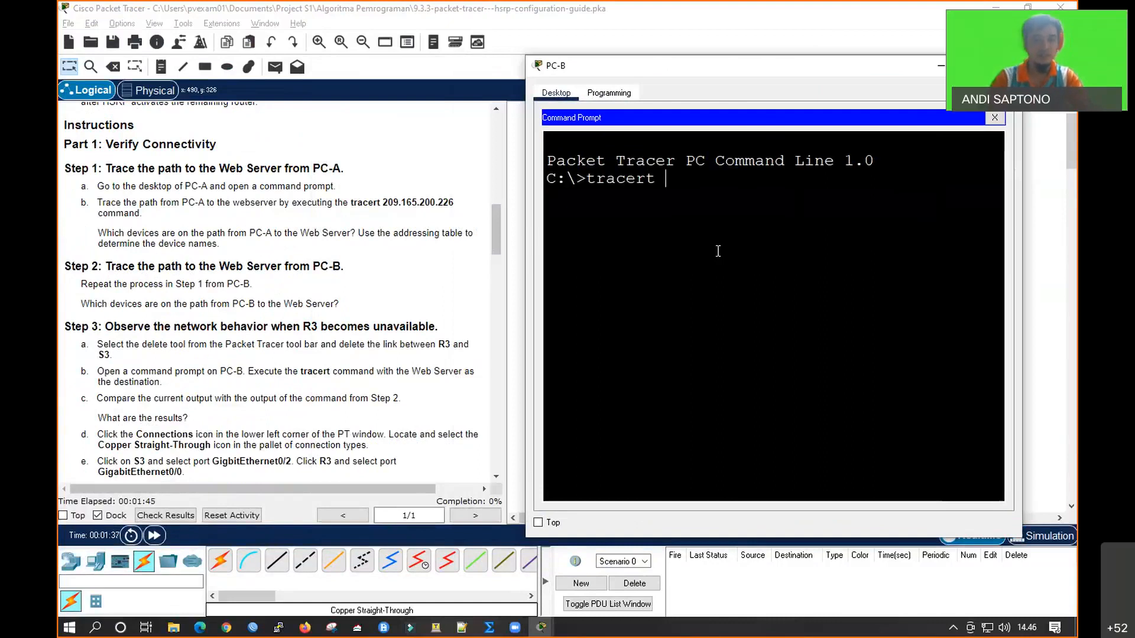
type(" 209.")
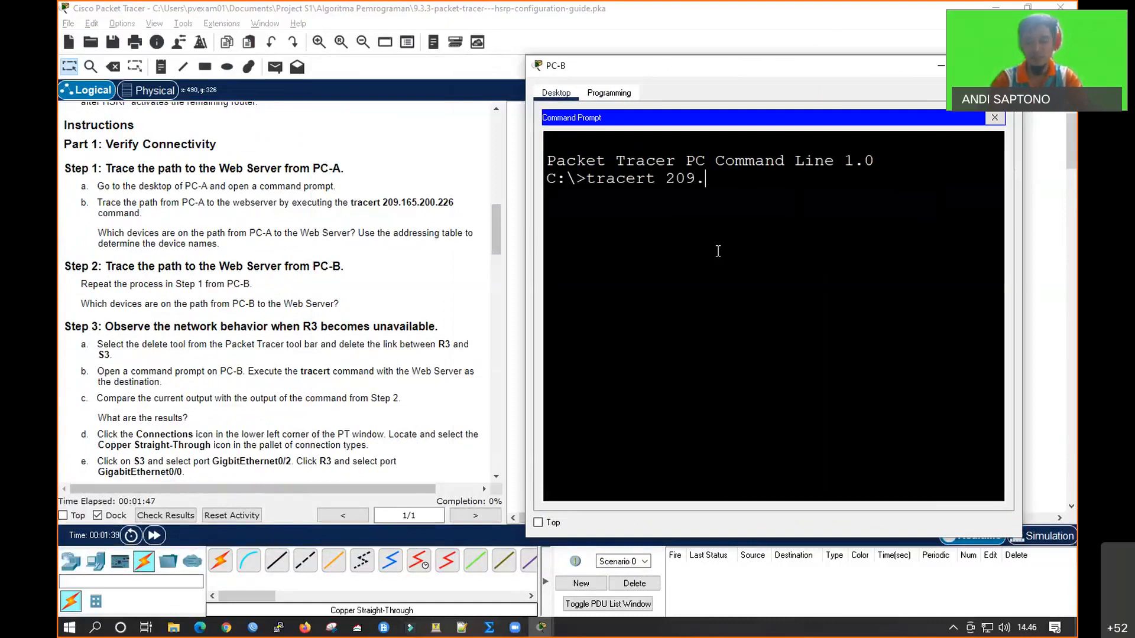
type("165.200.226")
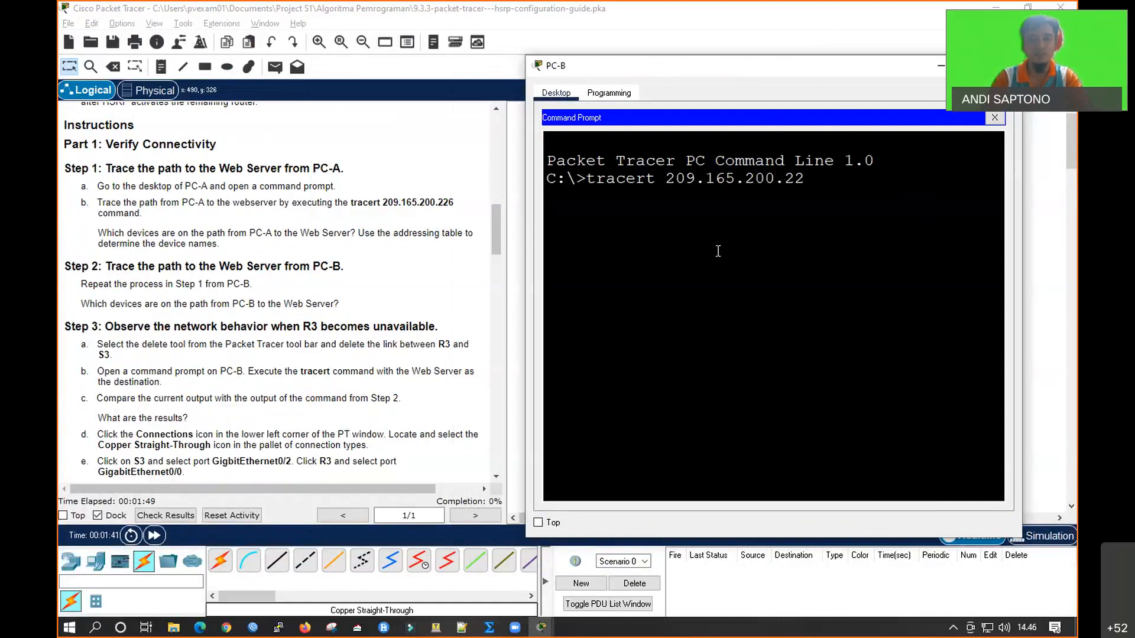
key("Return")
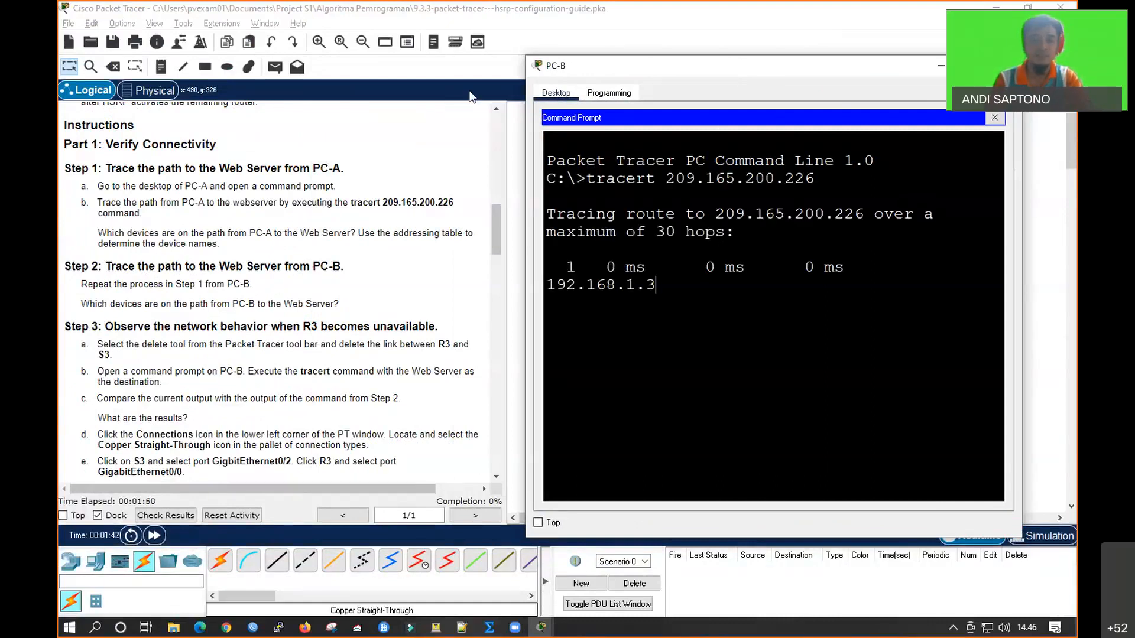
Widen PC-B's window beside the topology and examine the hops of its trace to the Web Server
left_click_drag(761, 74, 472, 96)
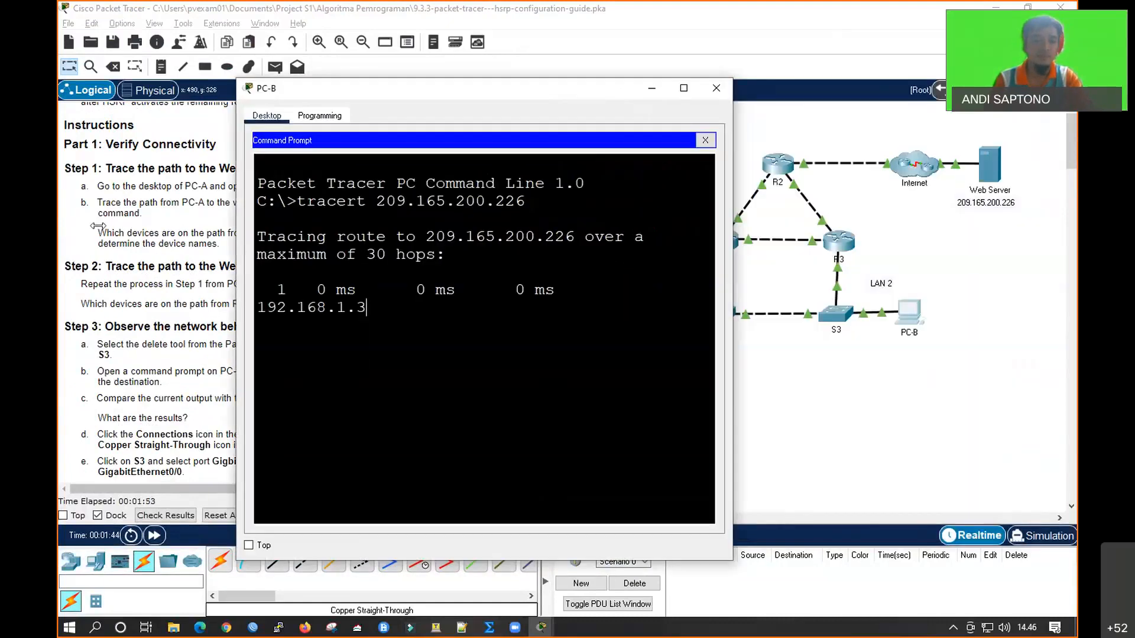
left_click_drag(81, 223, 82, 223)
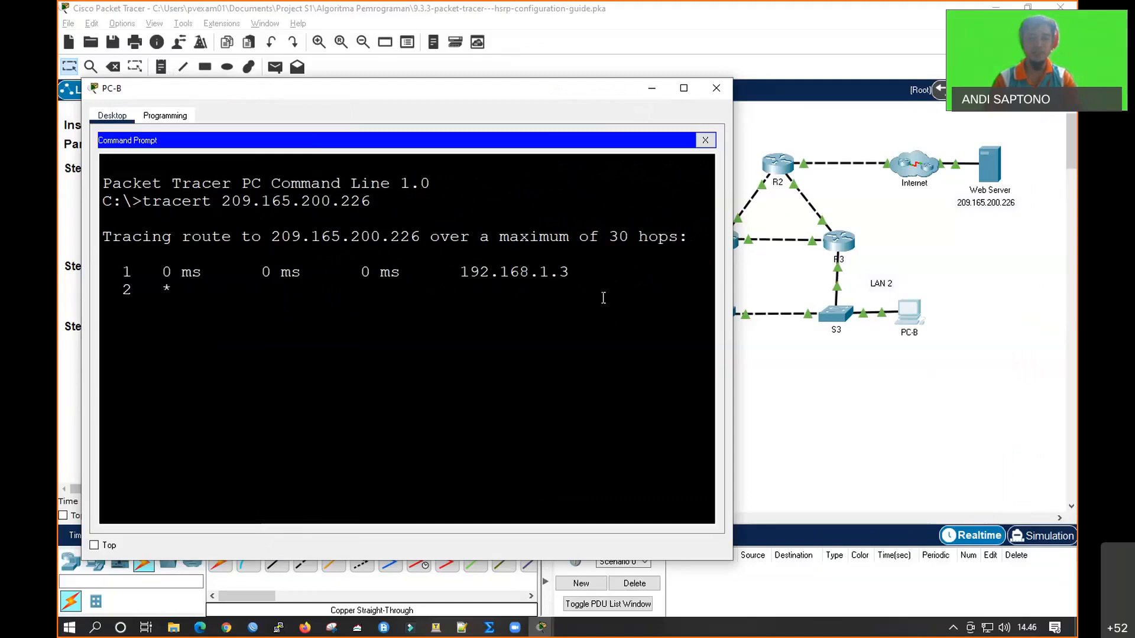
left_click(800, 377)
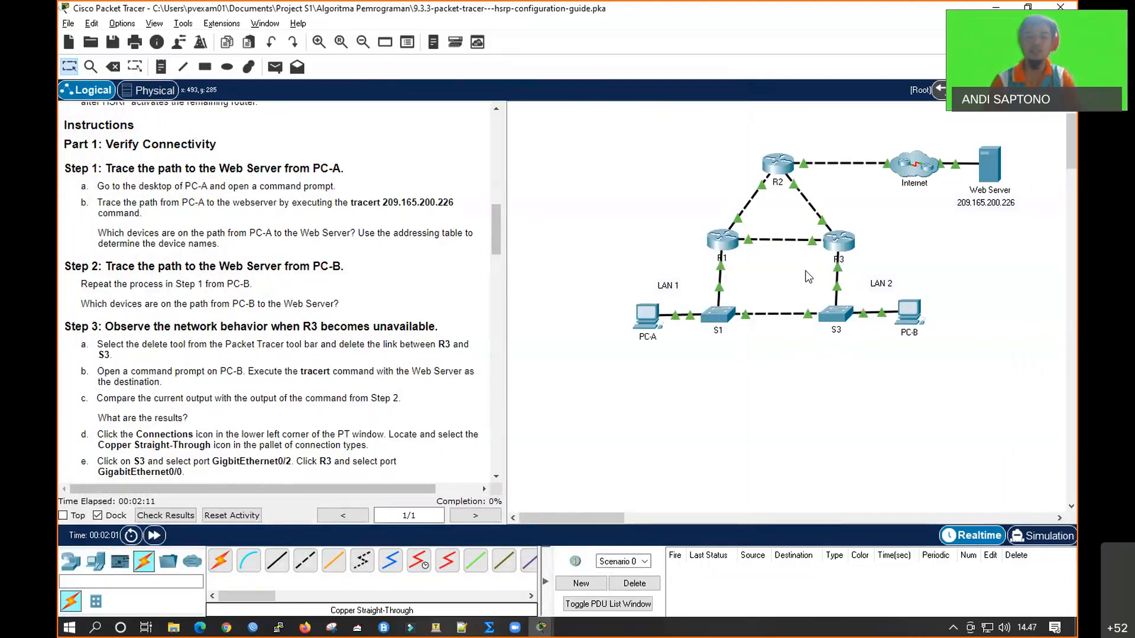
left_click(908, 306)
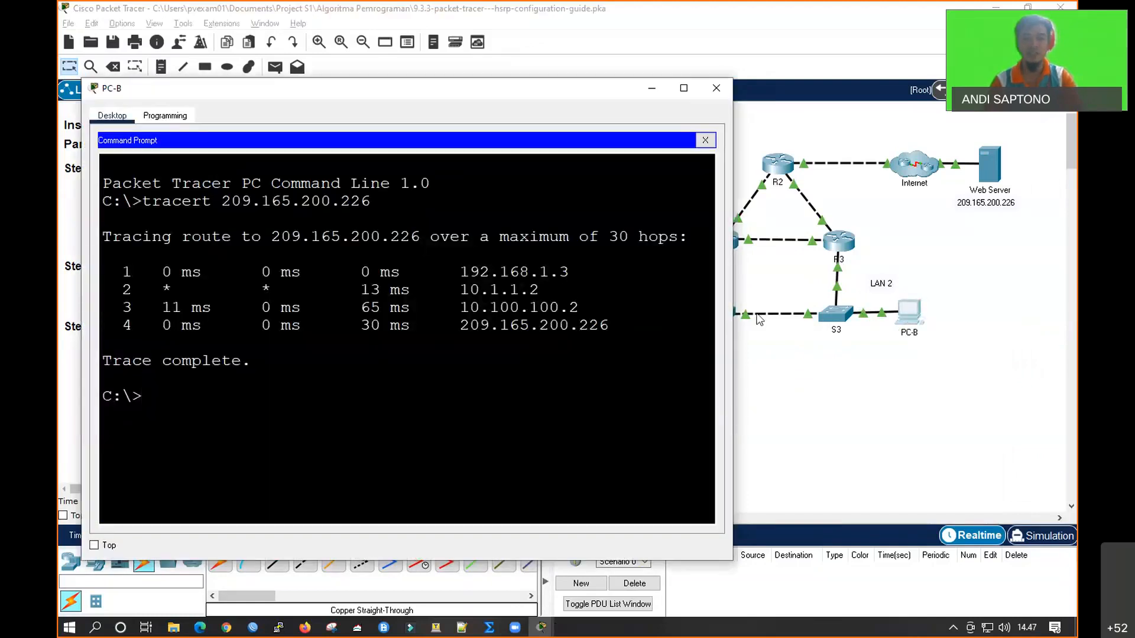
left_click(814, 377)
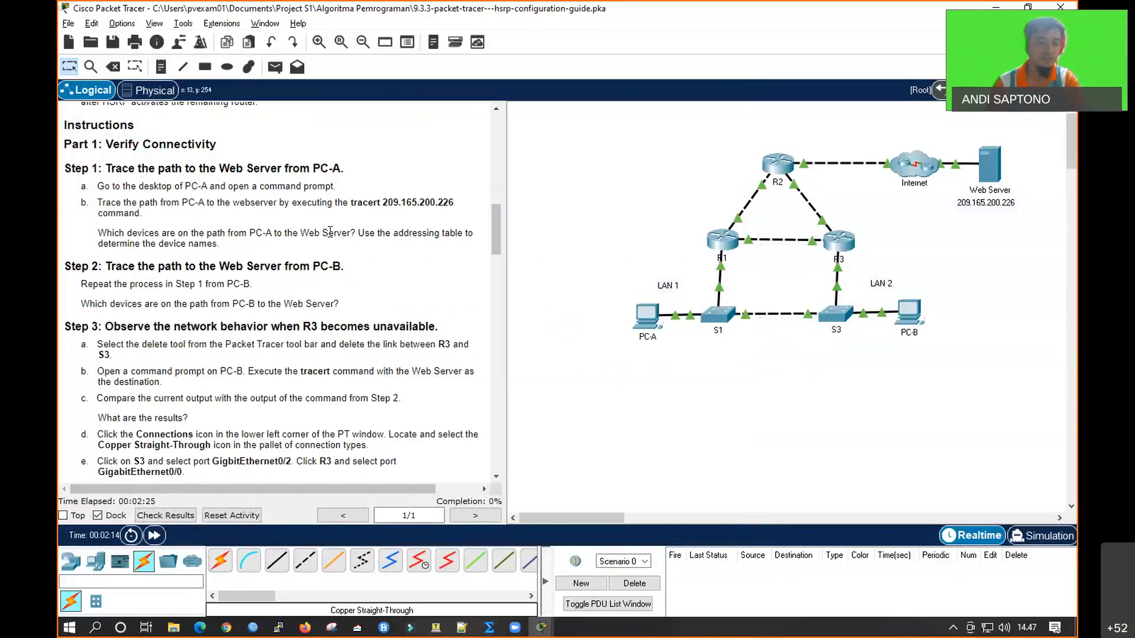
Check the default gateway in PC-B's IP configuration against the first hop of its trace
scroll(253, 323, "down", 1)
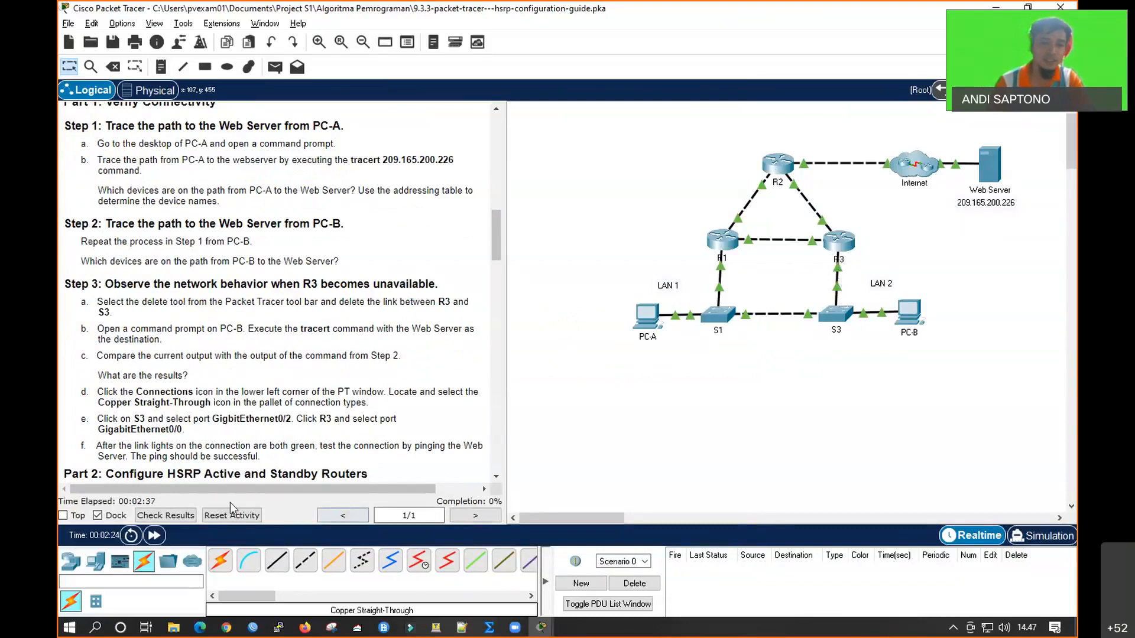
left_click(913, 316)
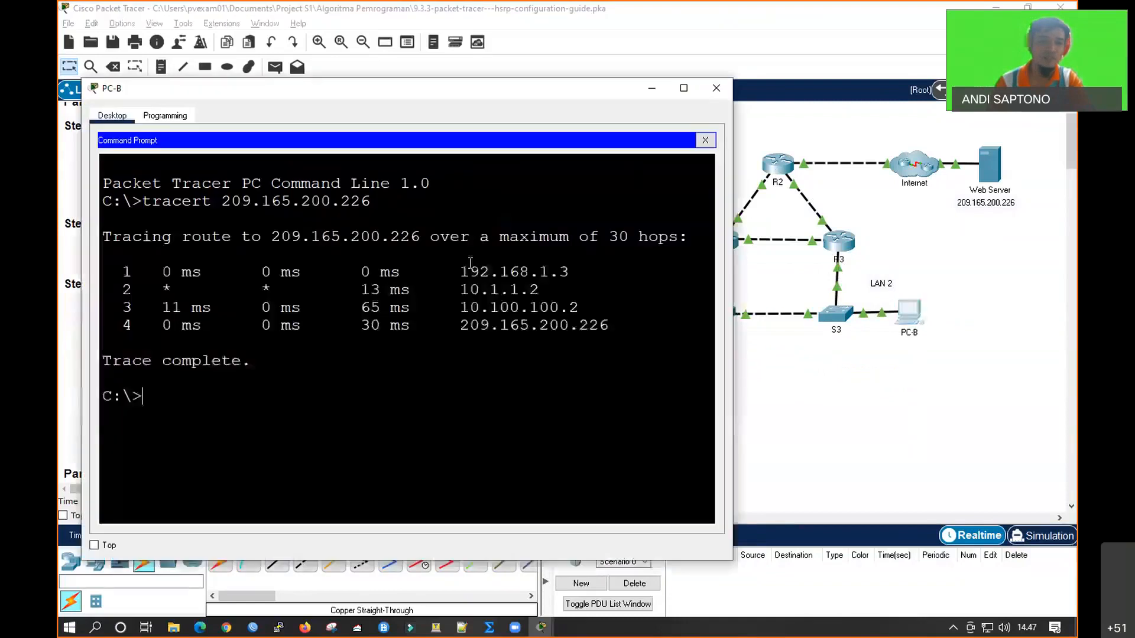
left_click(705, 140)
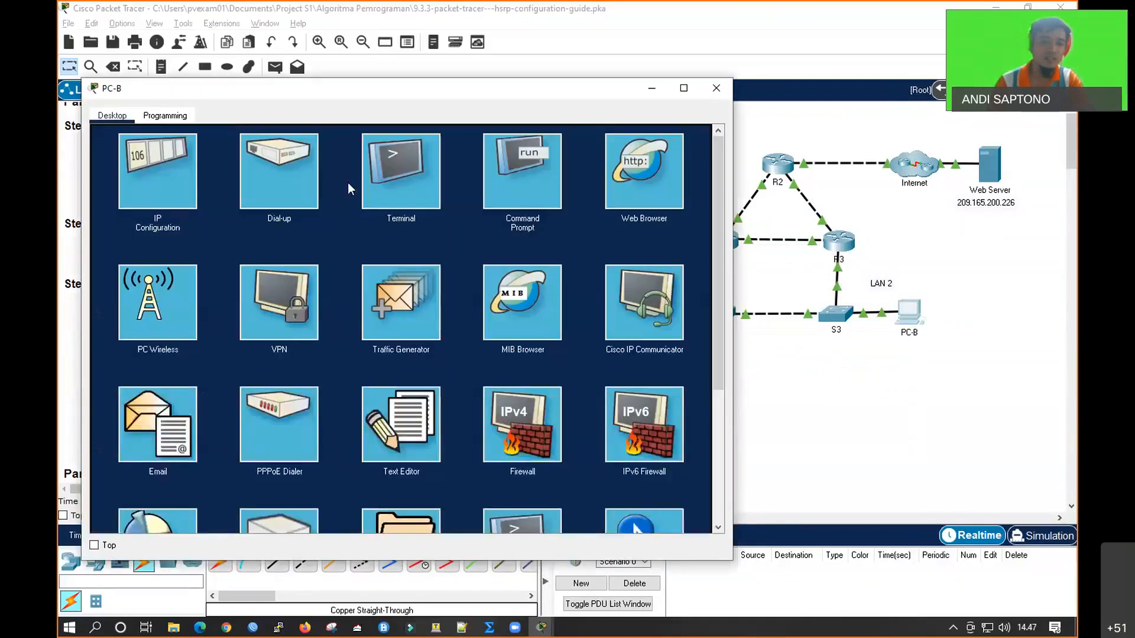
left_click(187, 183)
left_click(341, 248)
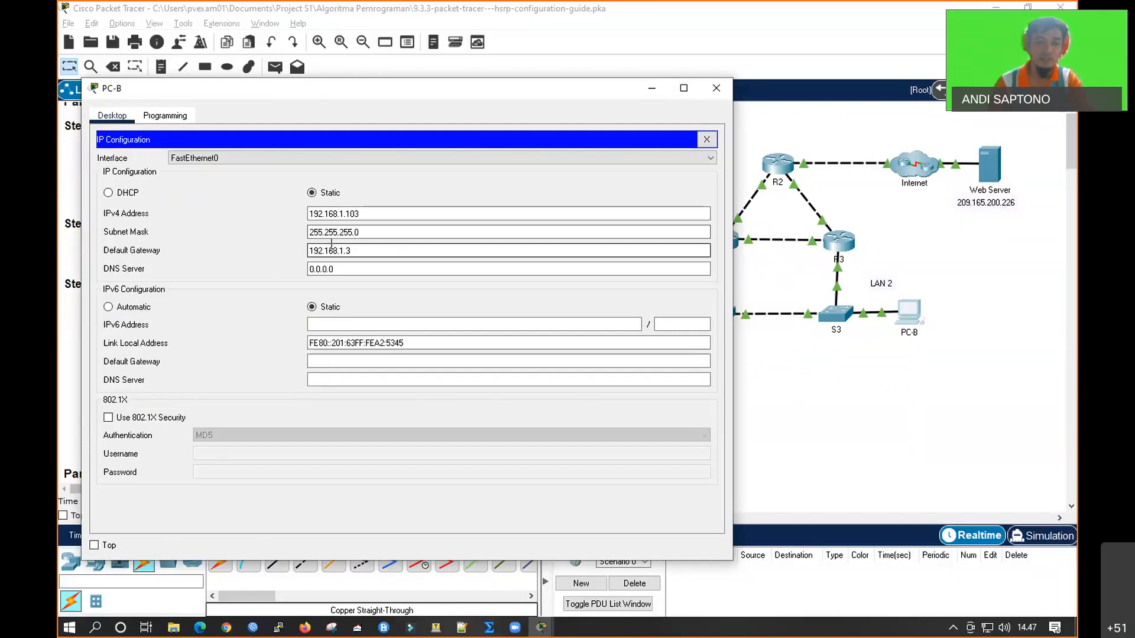
left_click(716, 89)
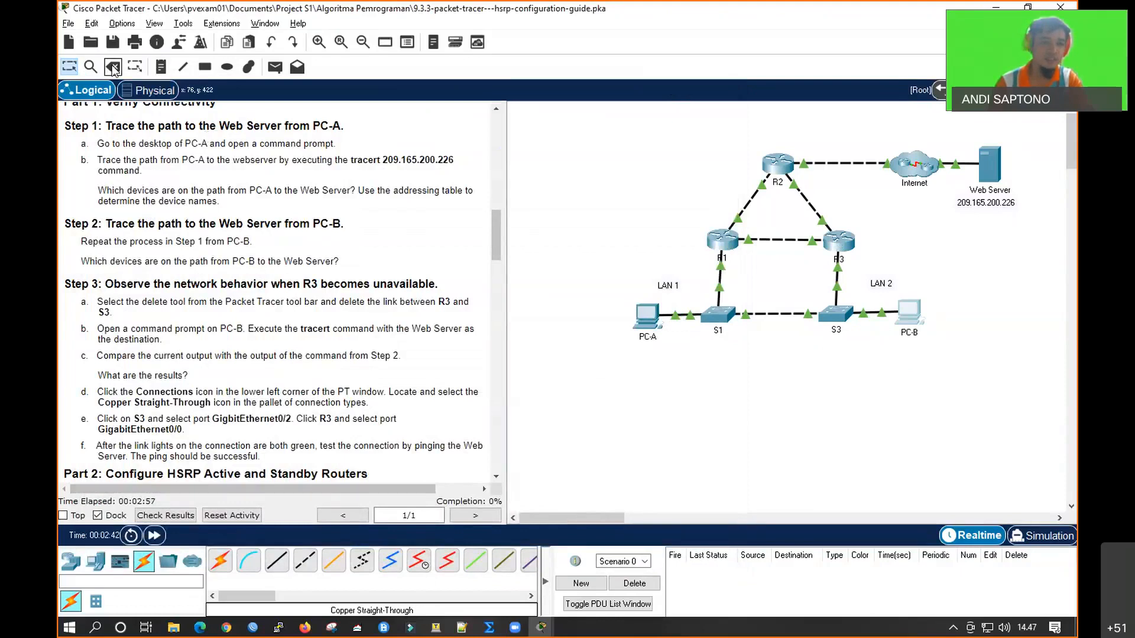
Delete the link between R3 and S3 with the Delete tool
left_click(92, 68)
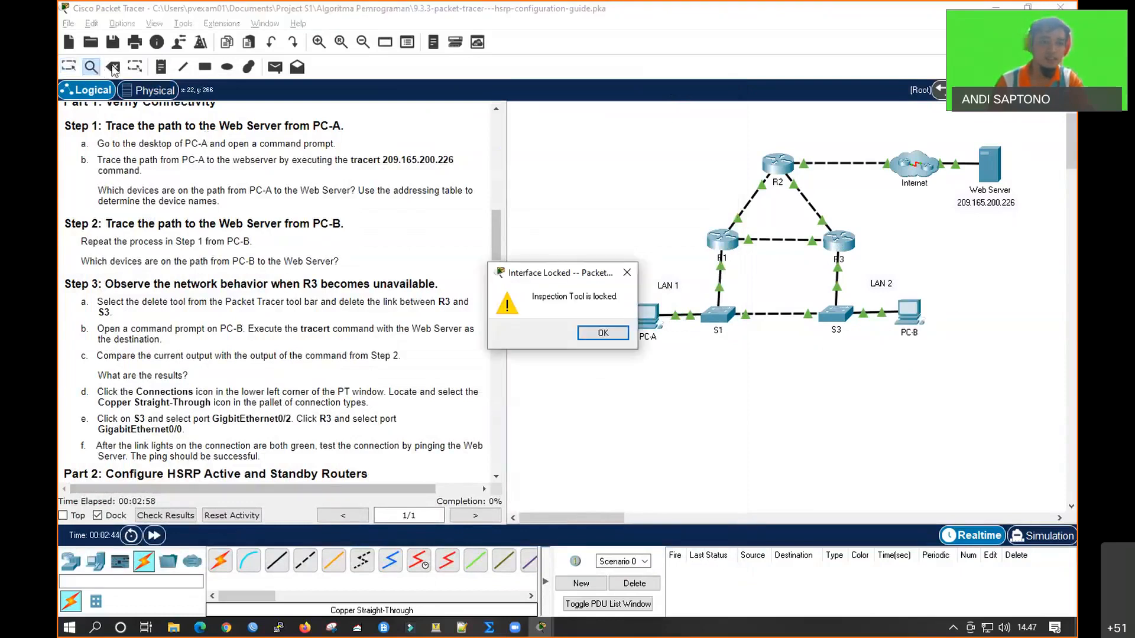
left_click(619, 332)
left_click(113, 67)
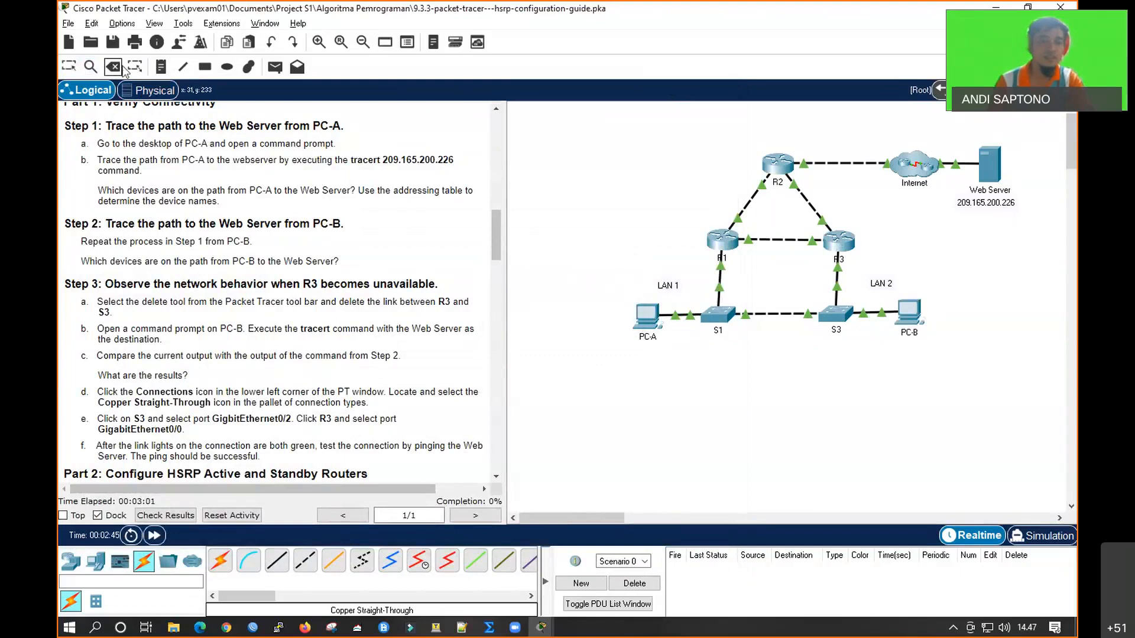
left_click(835, 281)
key("Escape")
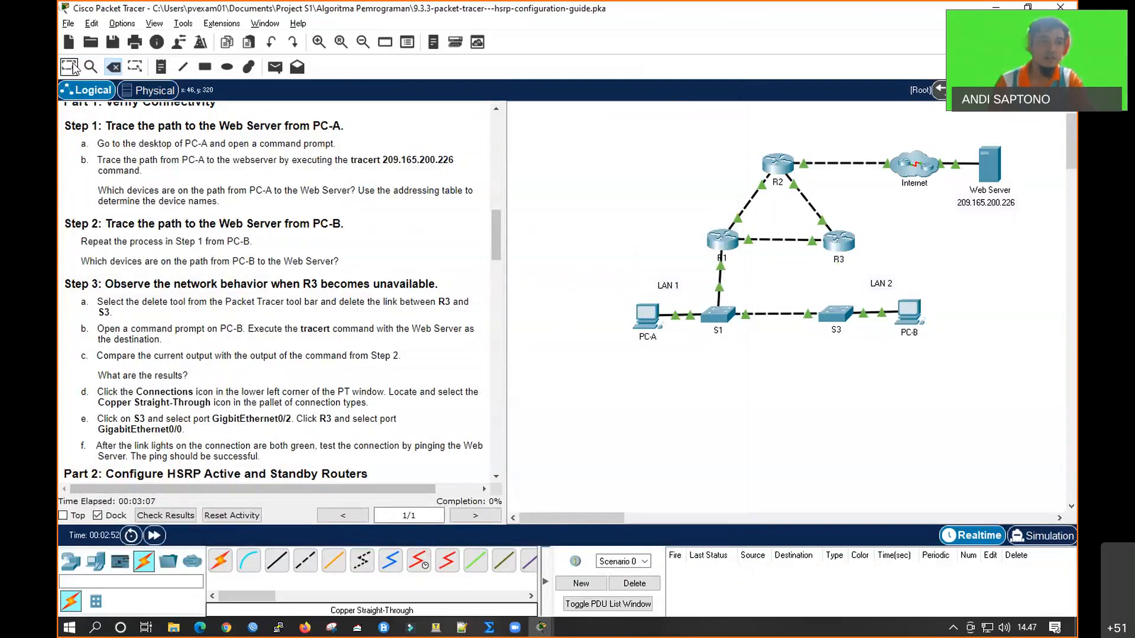
Run tracert 209.165.200.226 again from PC-B's command prompt and fast-forward the simulation time to speed up the trace
left_click(909, 312)
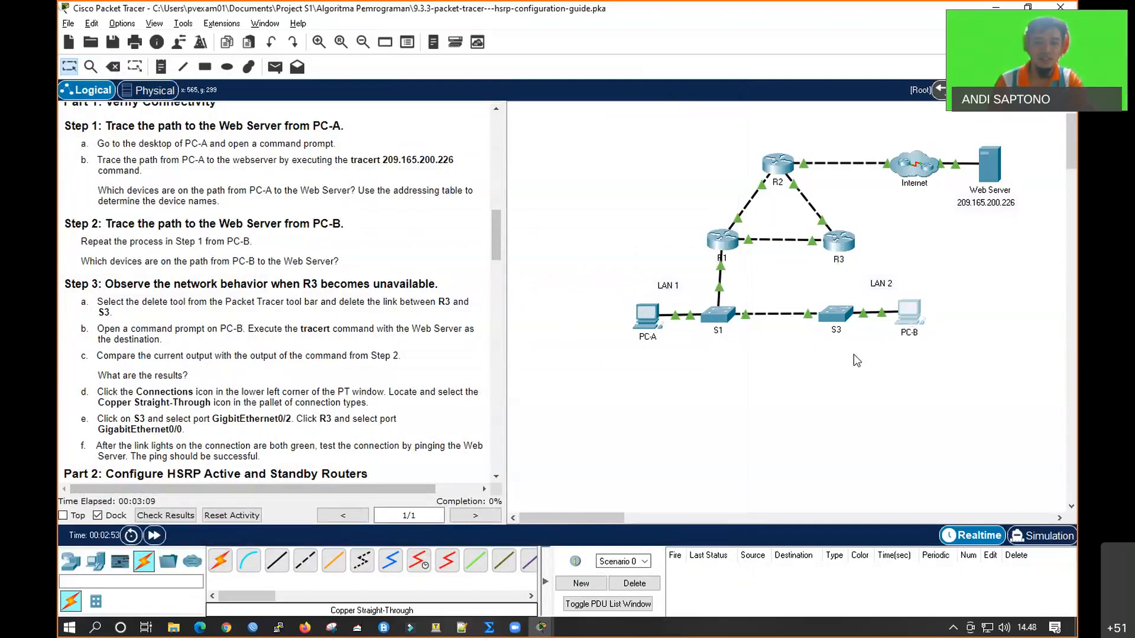
left_click(649, 178)
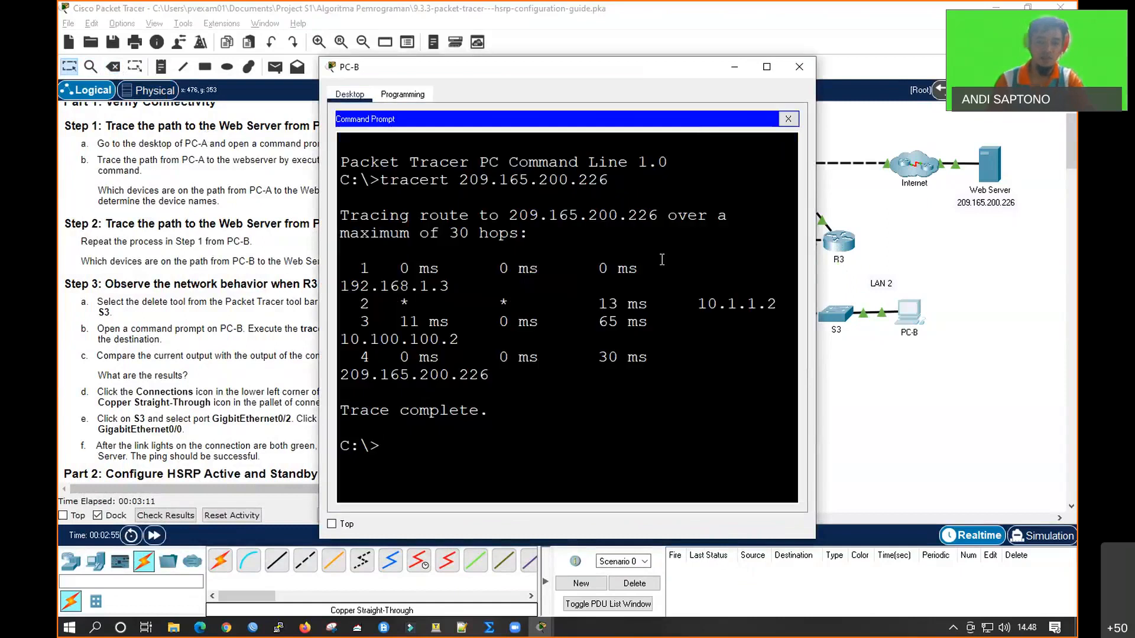
key("Up")
key("Return")
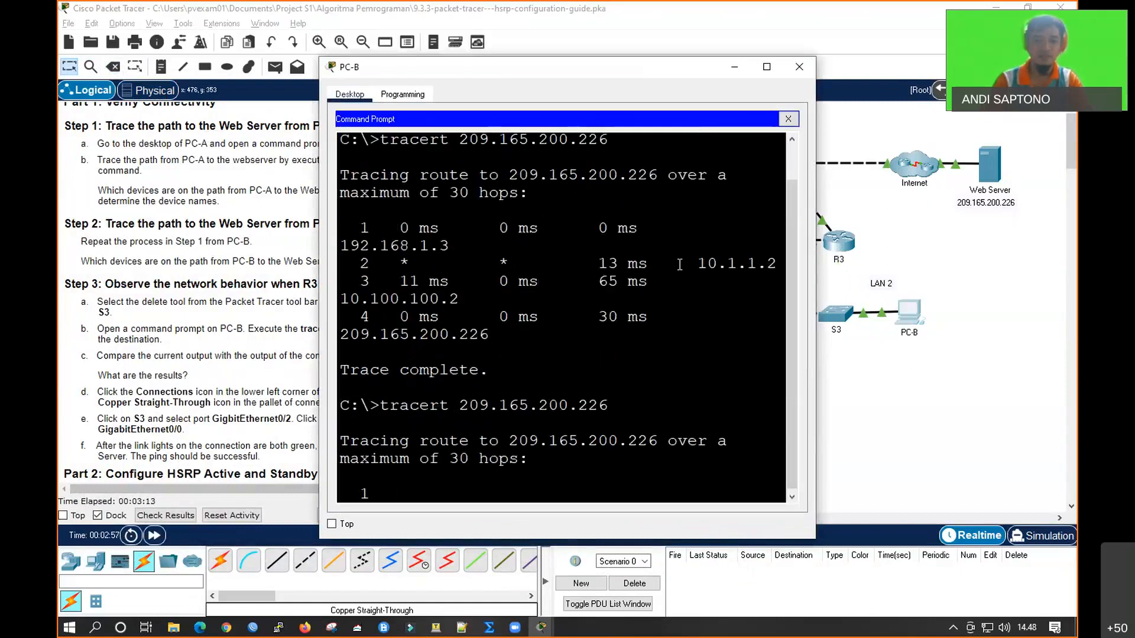
left_click(766, 67)
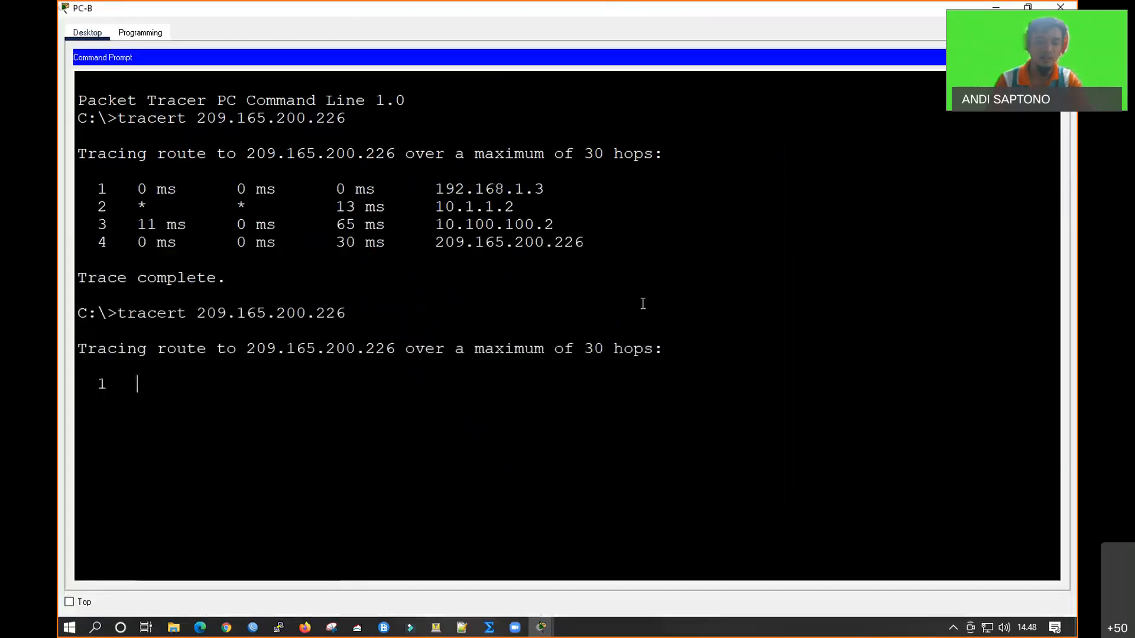
double_click(373, 13)
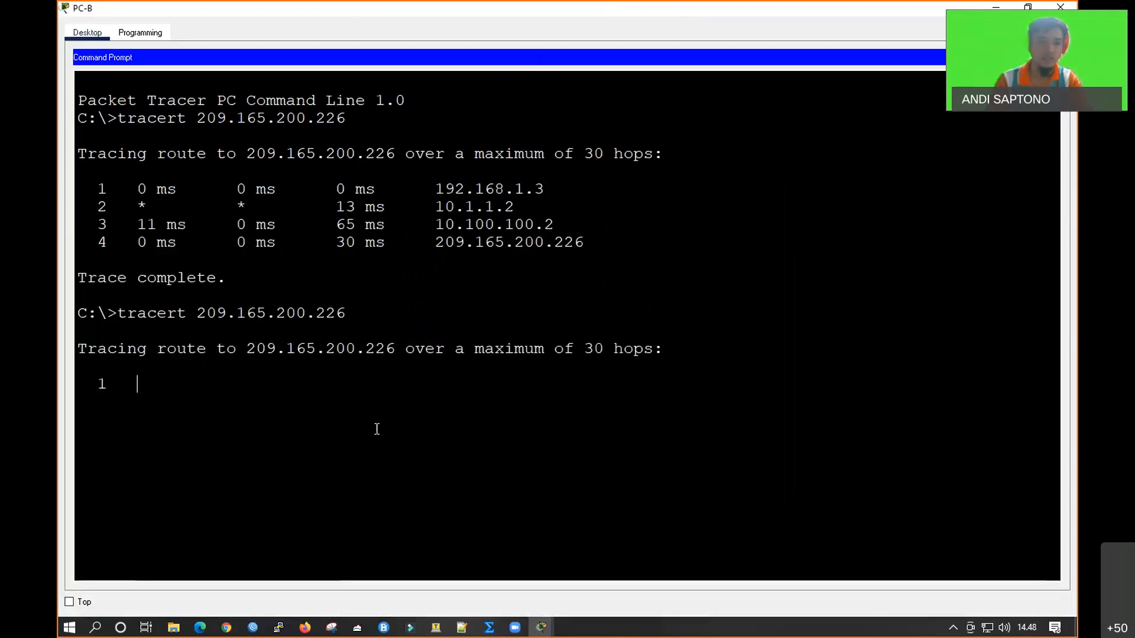
left_click(158, 542)
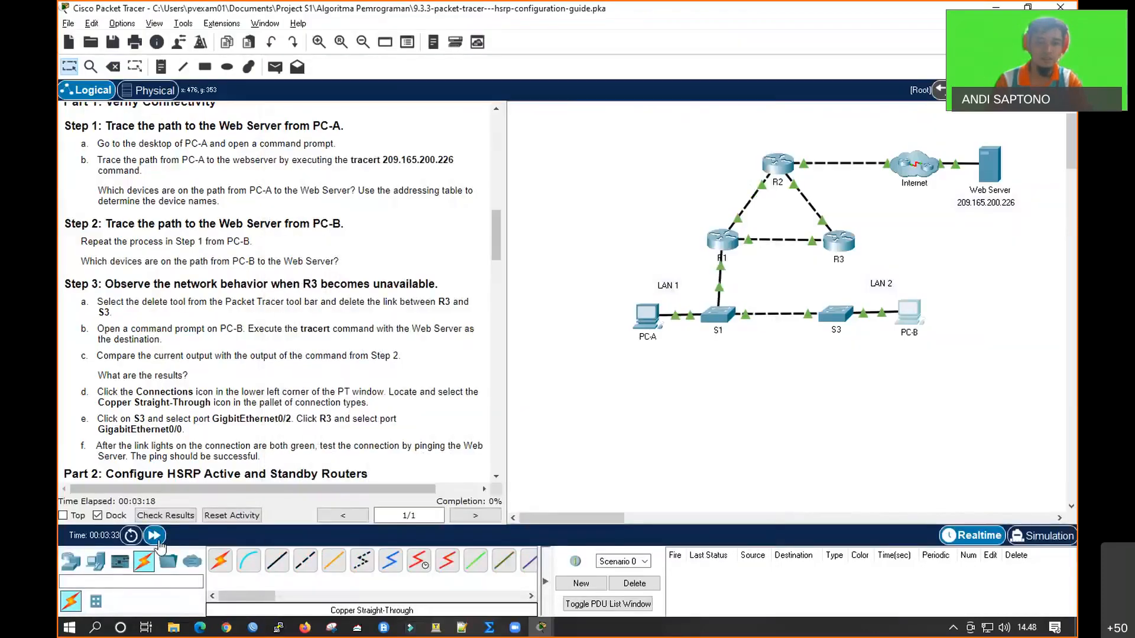
left_click(910, 313)
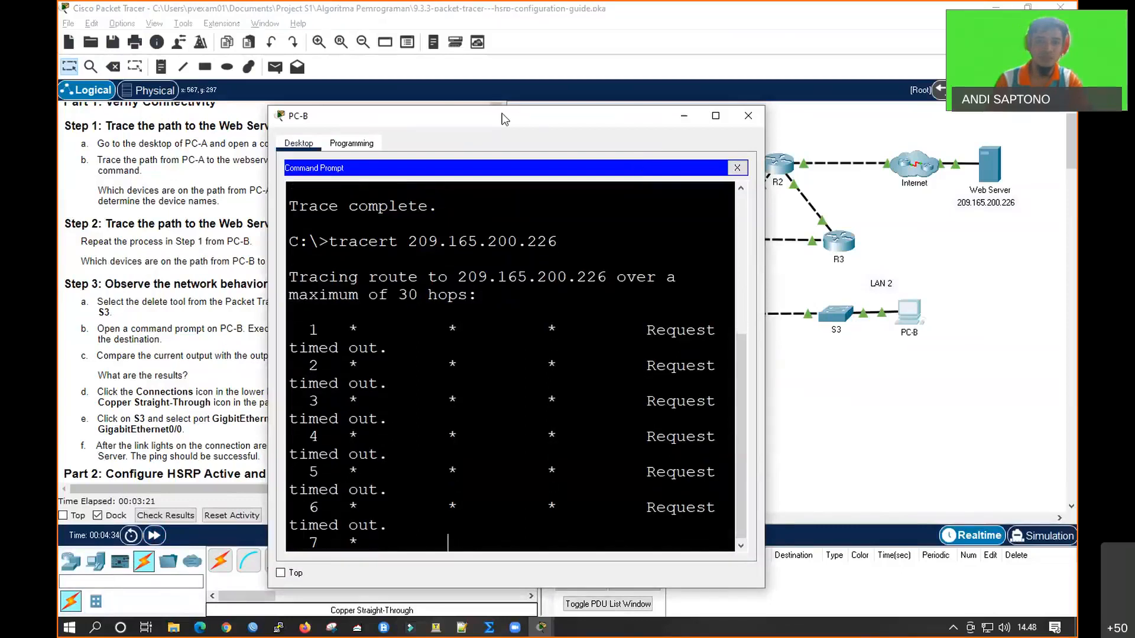
Abort the running trace in PC-B's command prompt and return to the topology
double_click(504, 118)
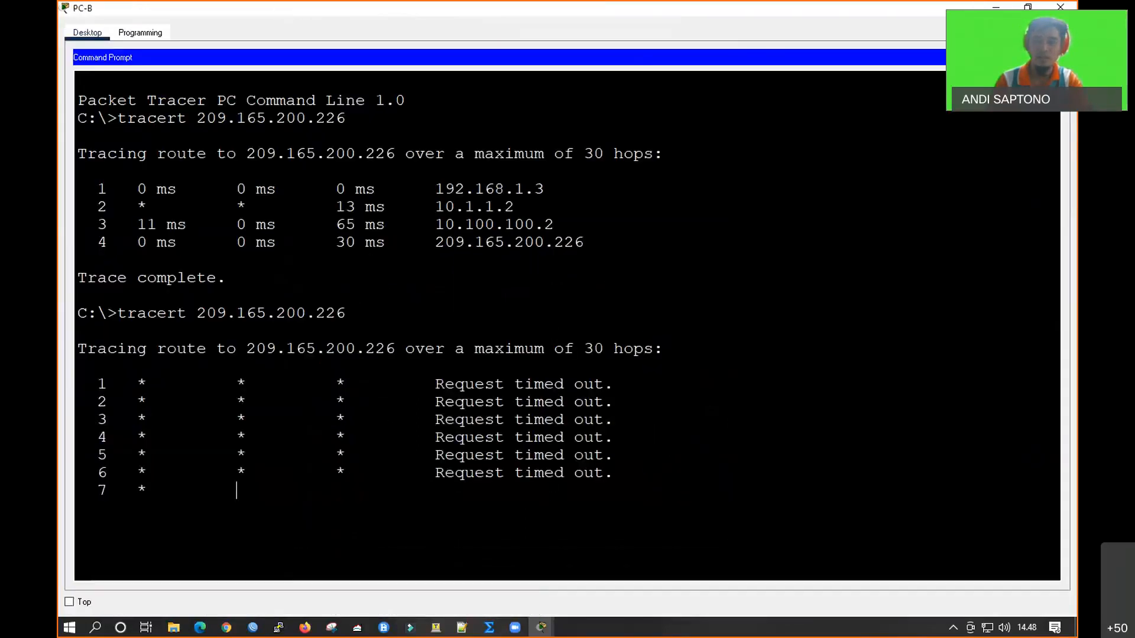
left_click(576, 453)
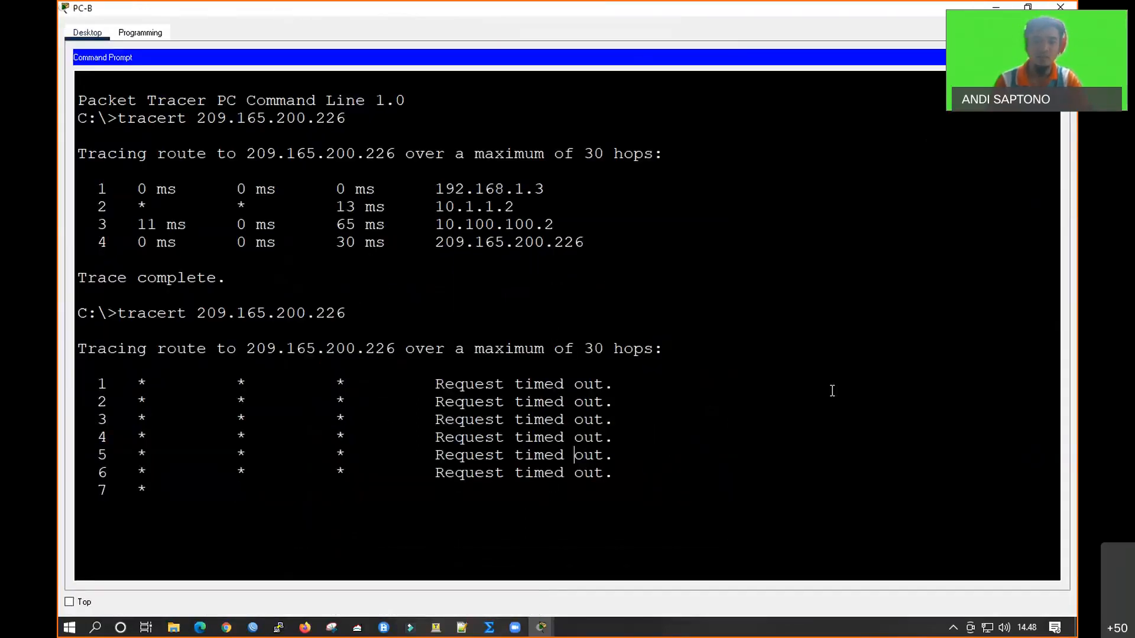
key("ctrl+c")
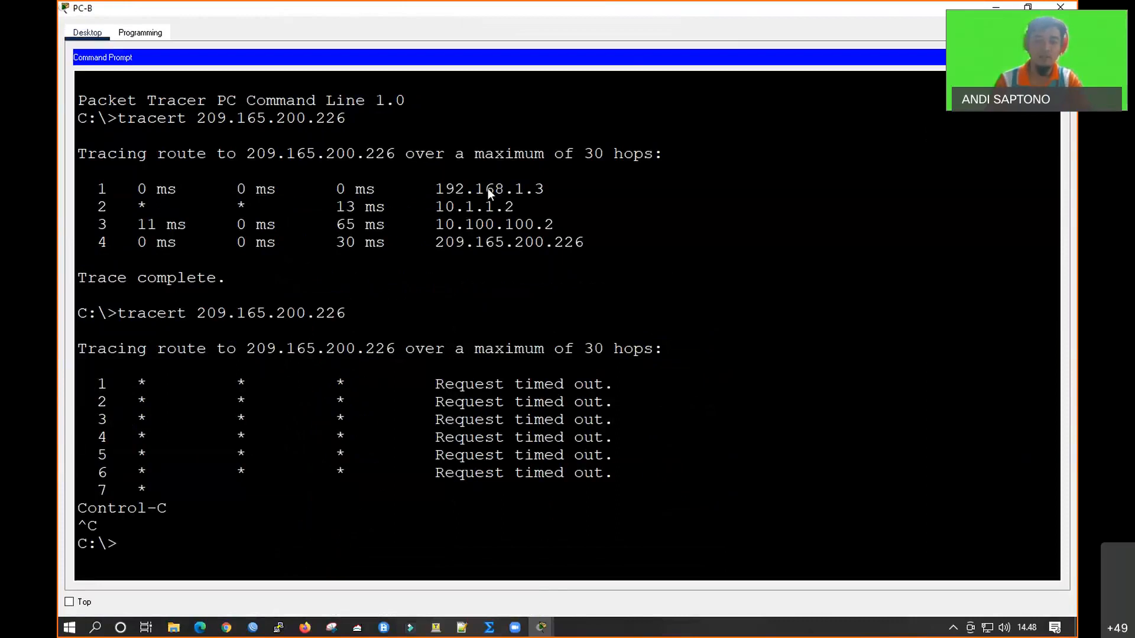
double_click(503, 8)
left_click(842, 414)
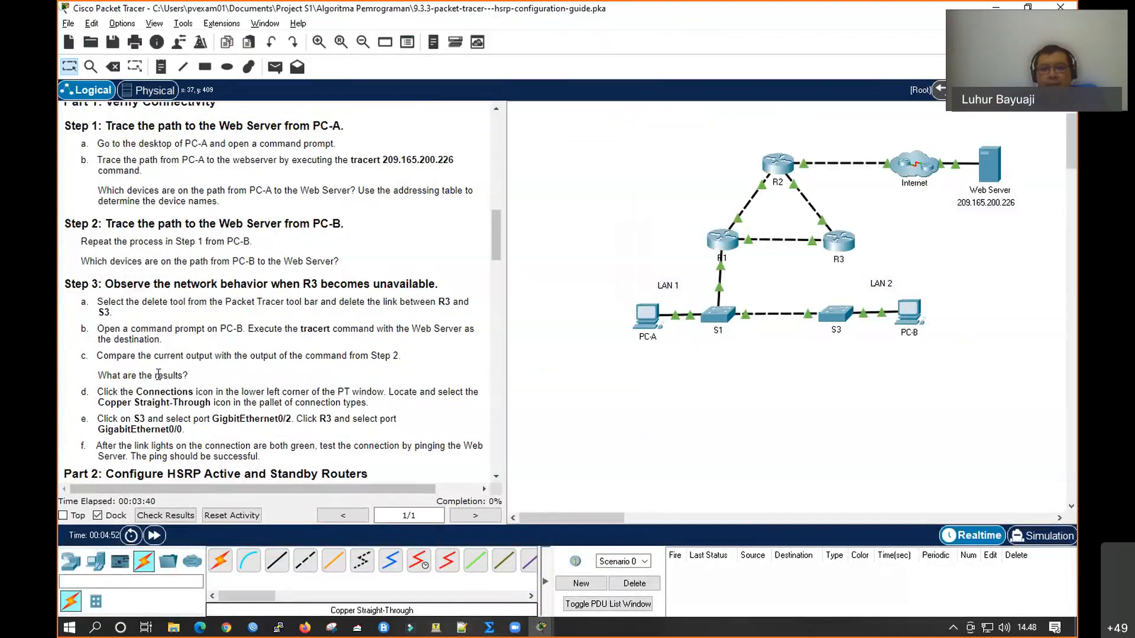
Reconnect R3 to S3 with a Copper Straight-Through cable and fast-forward the simulation time to bring the link up
scroll(216, 362, "down", 1)
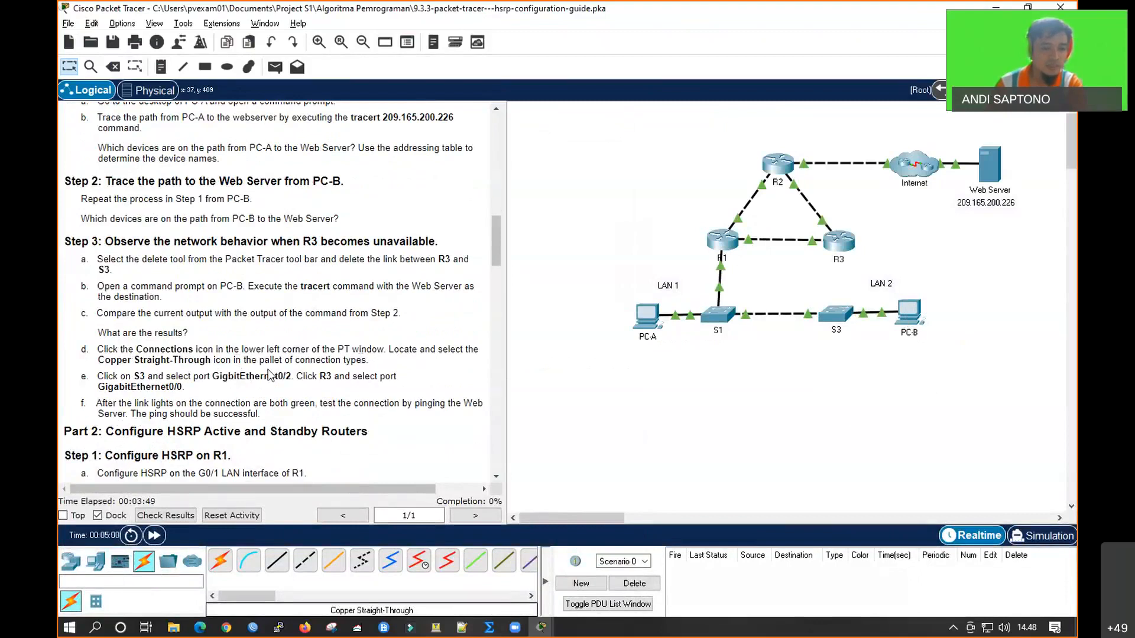
left_click(276, 560)
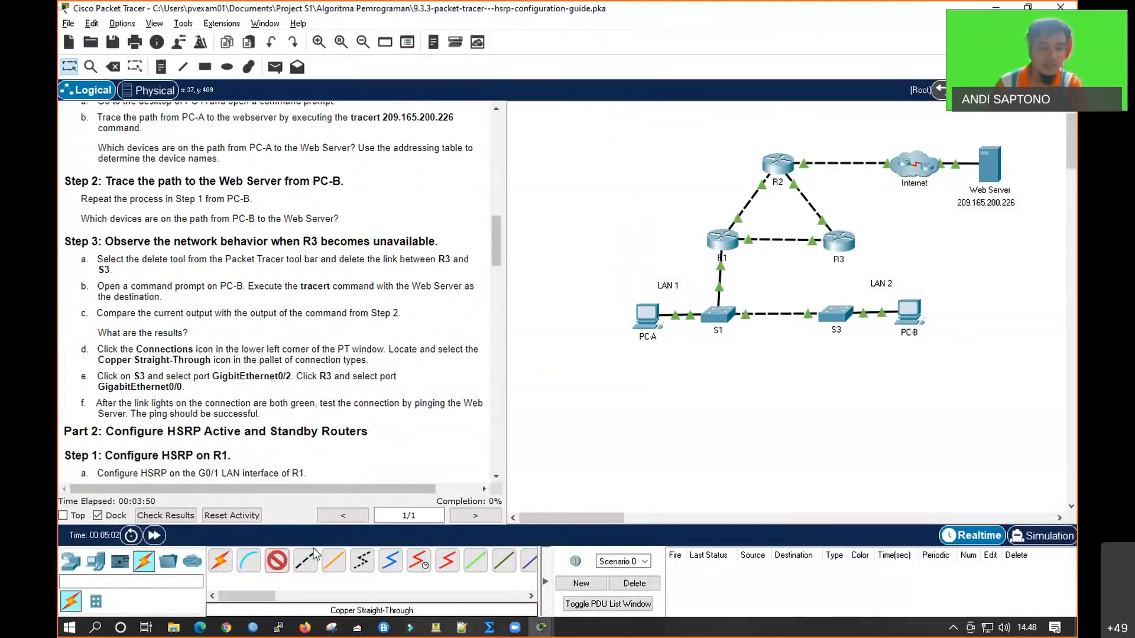
left_click(839, 244)
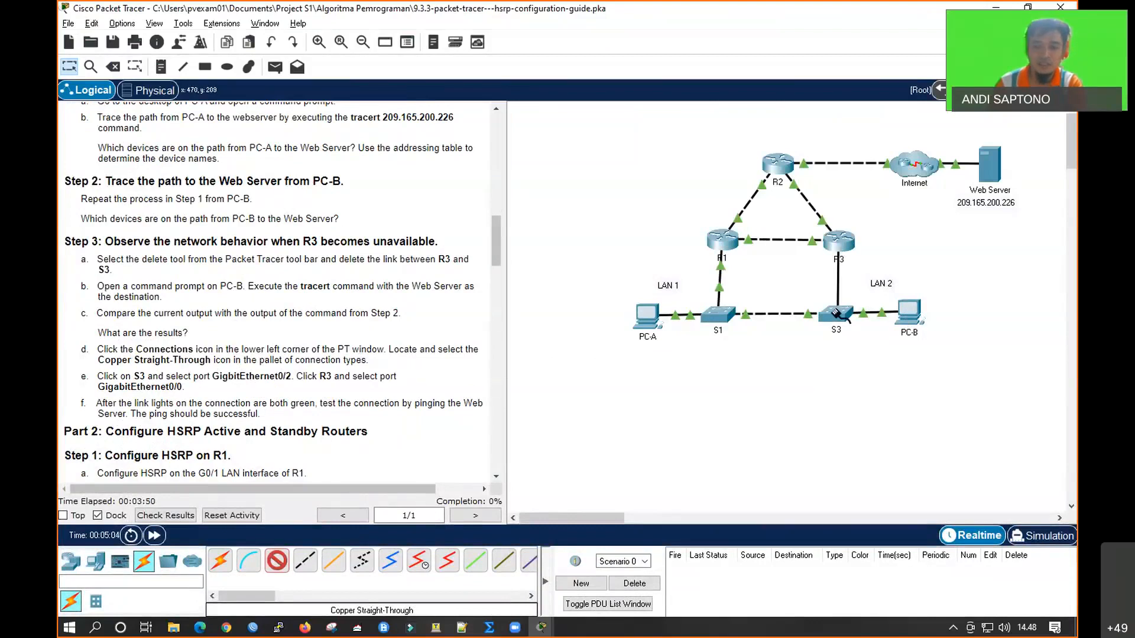
left_click(835, 312)
left_click(886, 385)
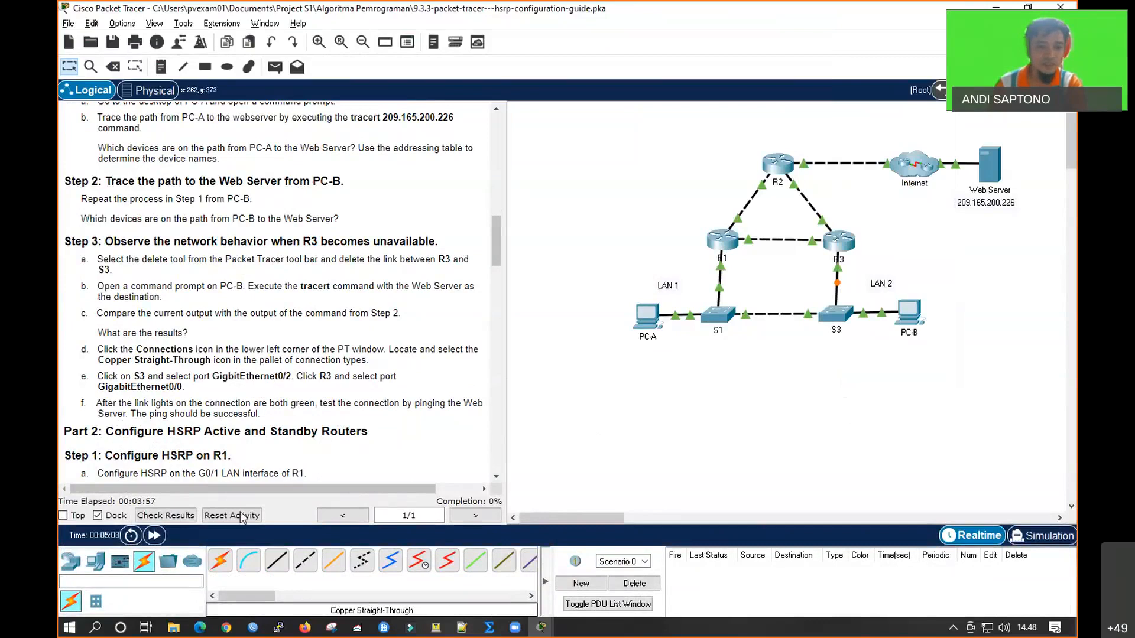
left_click(155, 535)
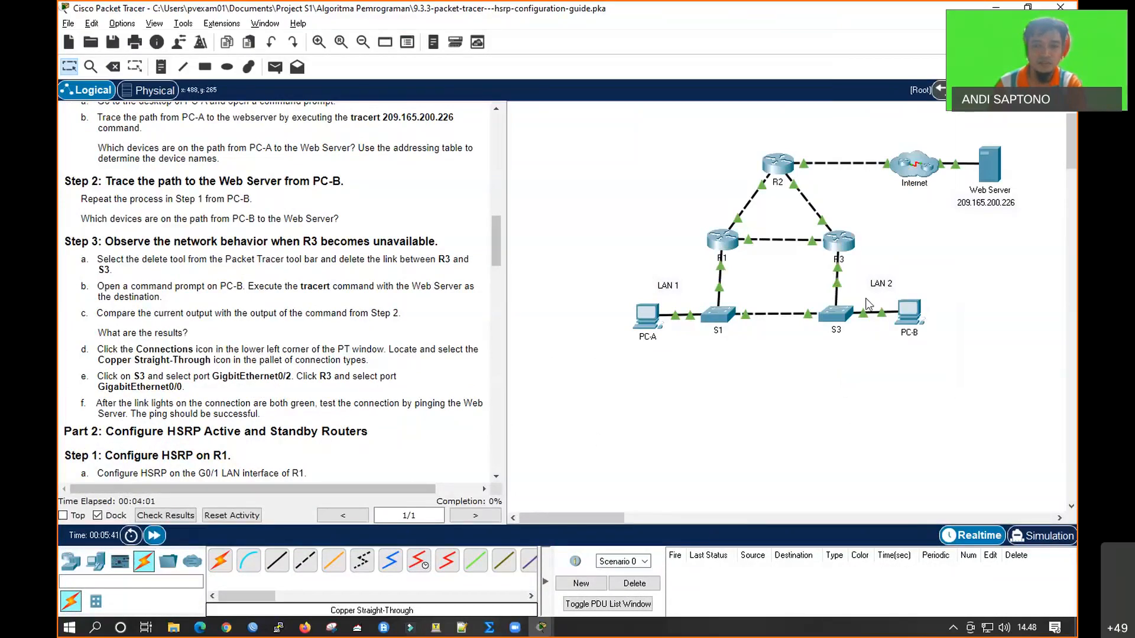
Rerun tracert 209.165.200.226 from PC-B, fast-forward the simulation, and compare its hops with the earlier traces
mouse_move(914, 307)
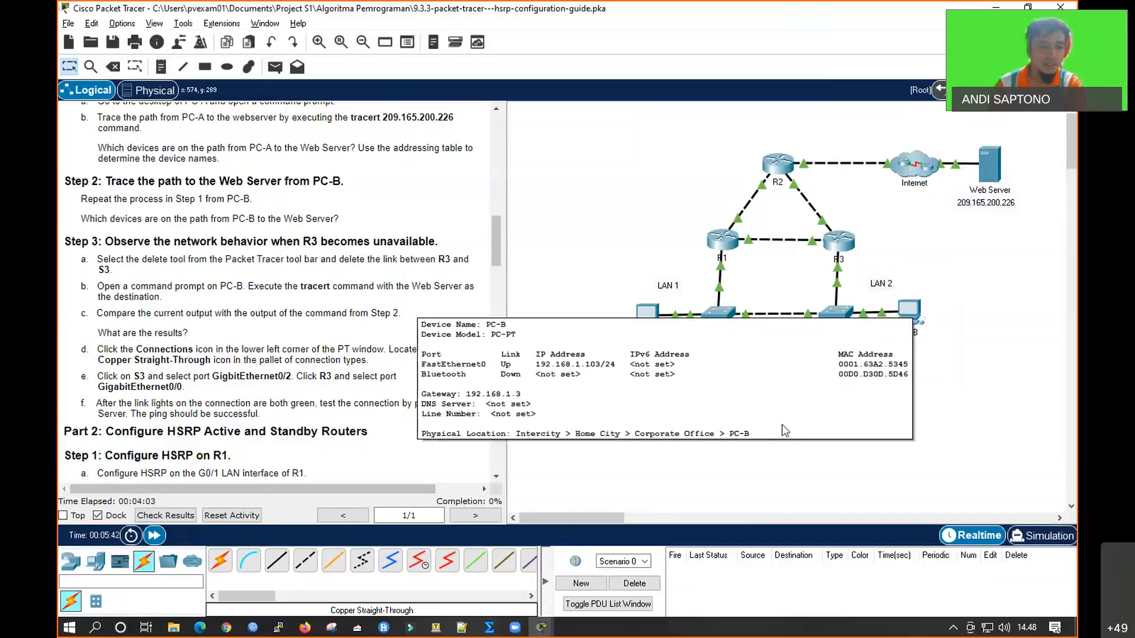
left_click(909, 310)
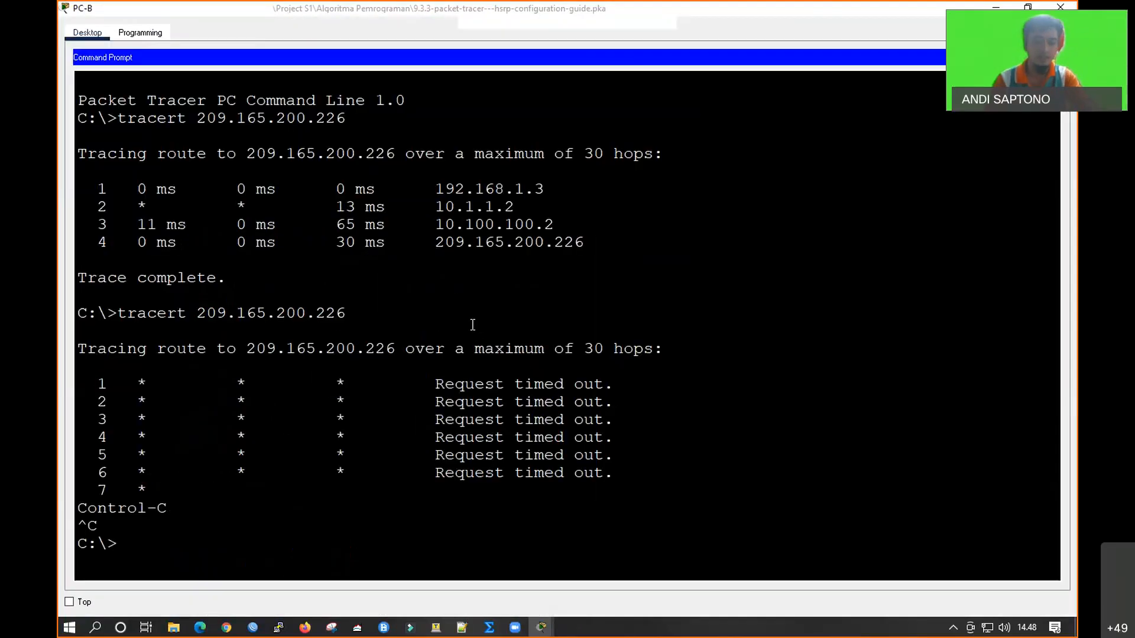
left_click(578, 133)
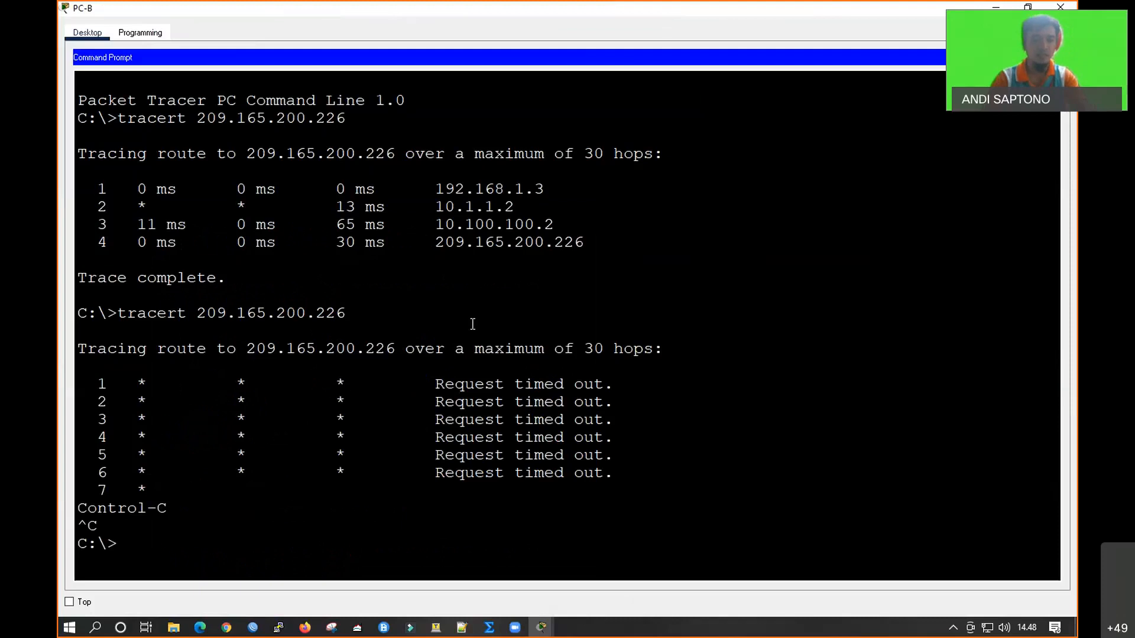
key("Up")
key("Return")
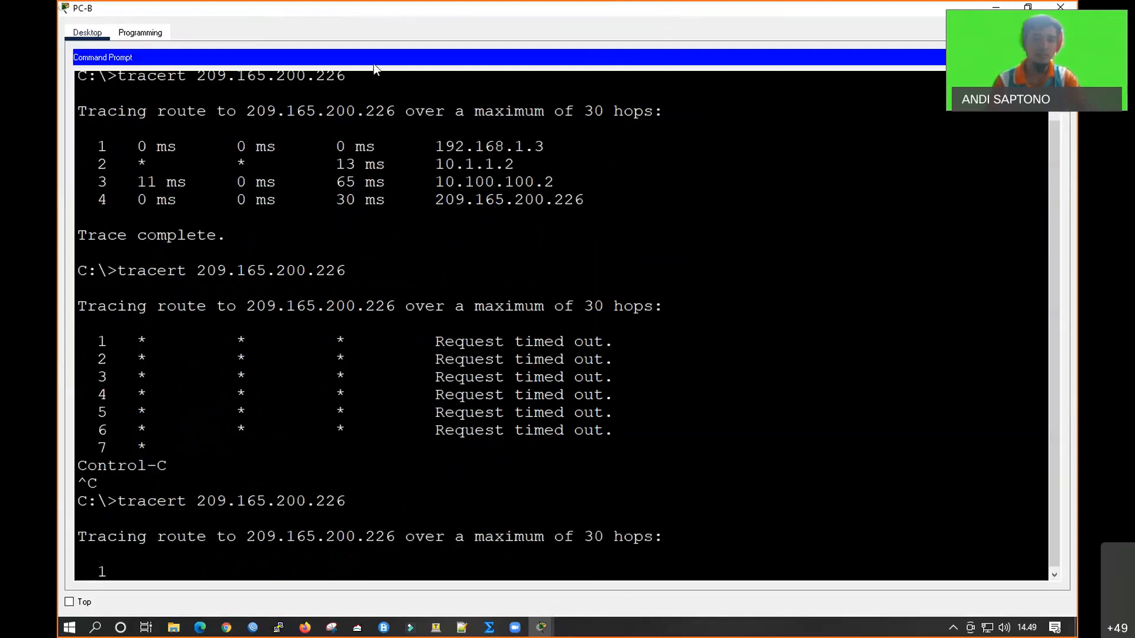
double_click(434, 9)
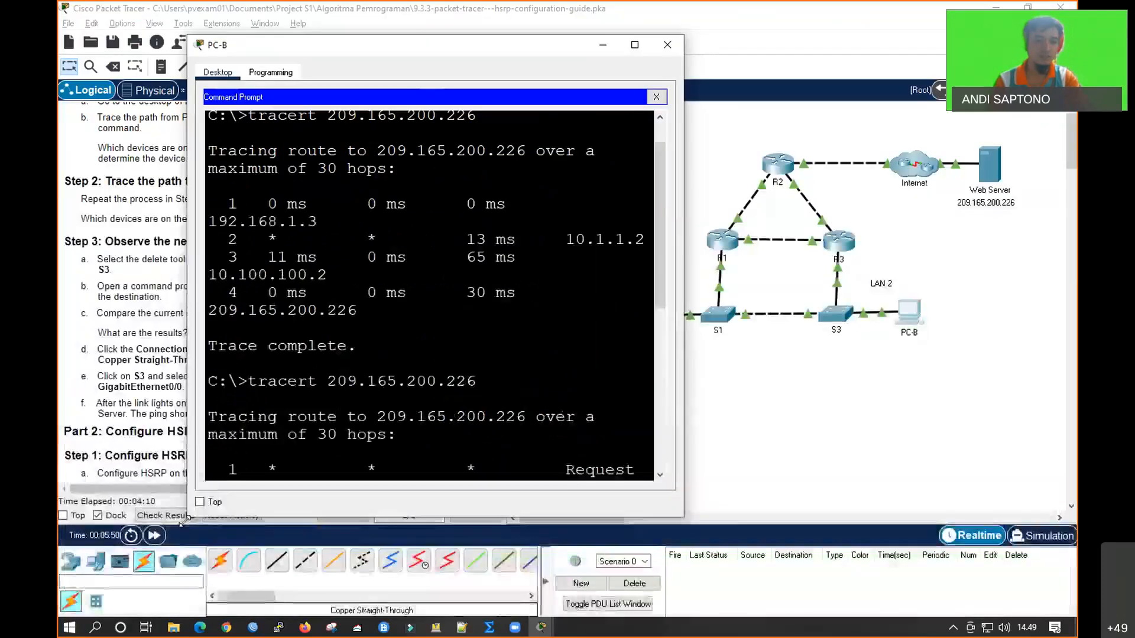
left_click(153, 535)
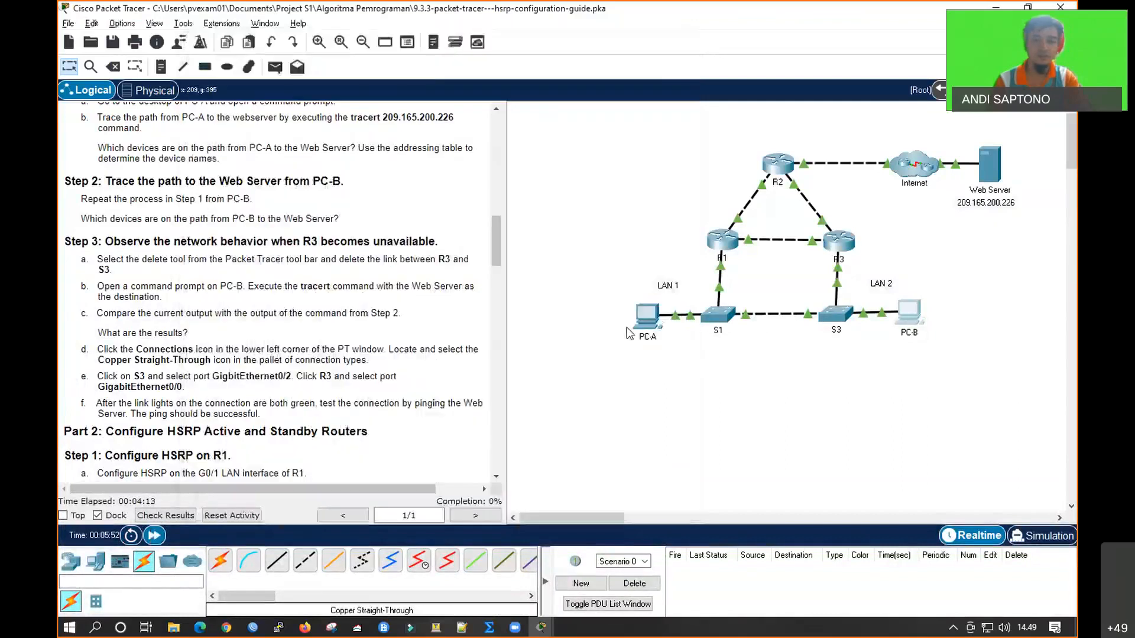
left_click(905, 311)
double_click(460, 45)
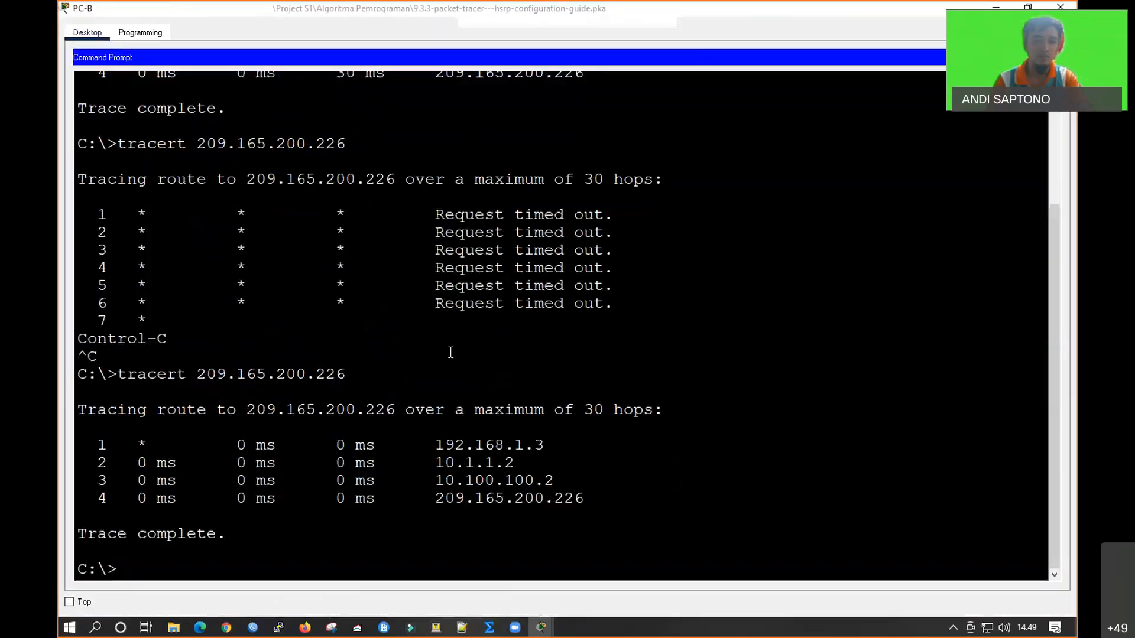
scroll(496, 198, "up", 2)
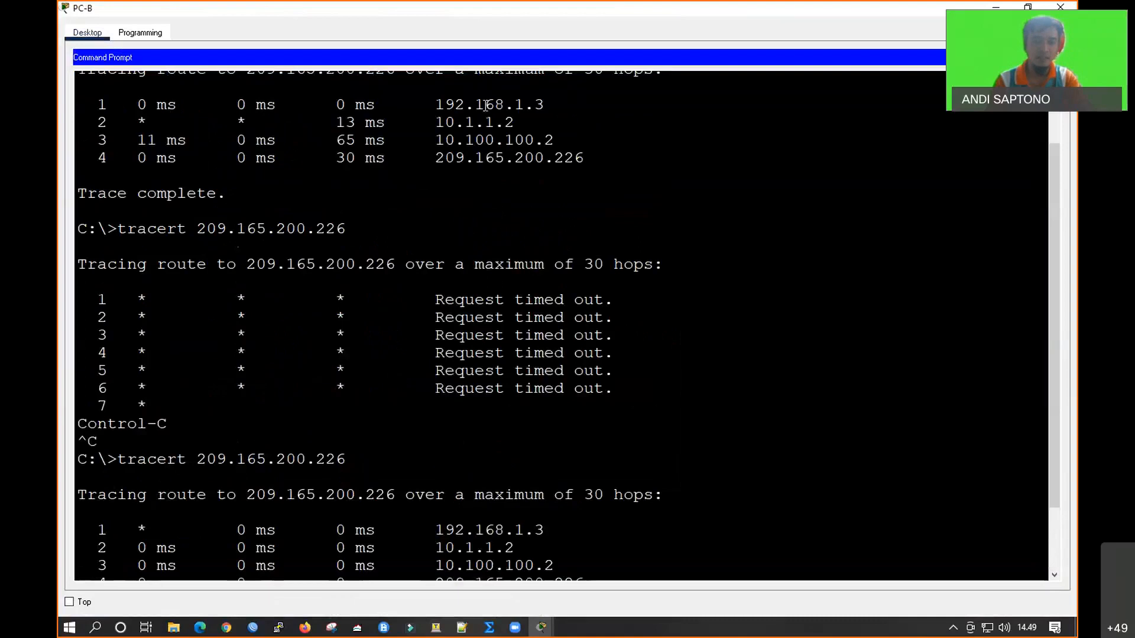
scroll(532, 347, "down", 2)
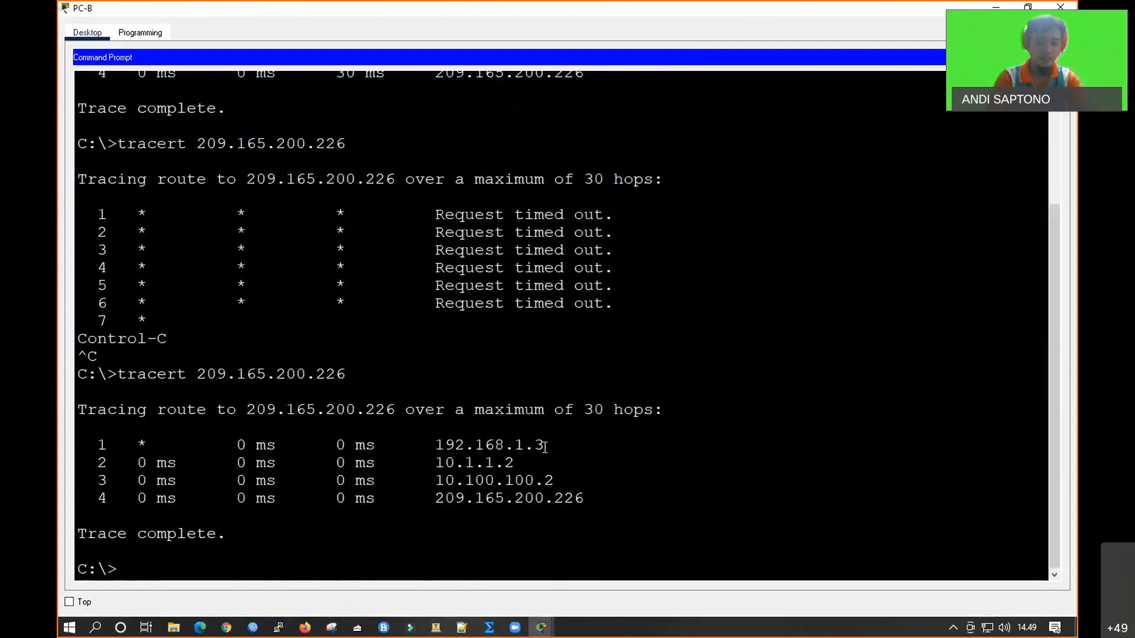
Ping the Web Server at 209.165.200.226 from PC-B's command prompt, then return to the topology
key("Up")
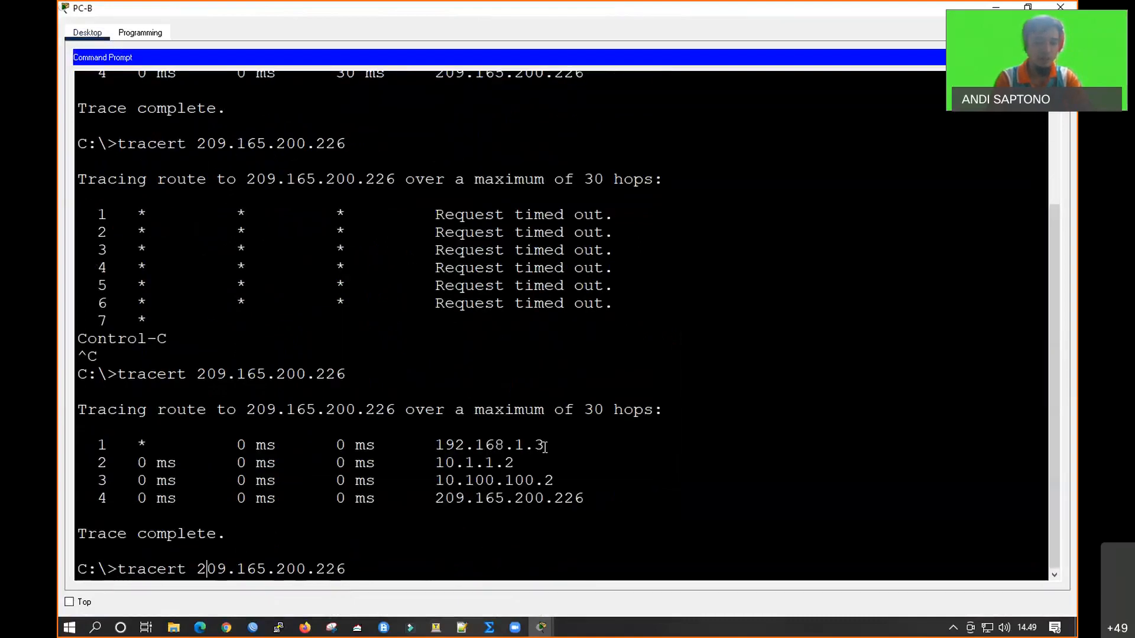
key("Left")
key("Left")
key("BackSpace")
key("BackSpace")
key("BackSpace")
key("BackSpace")
key("BackSpace")
key("BackSpace")
key("BackSpace")
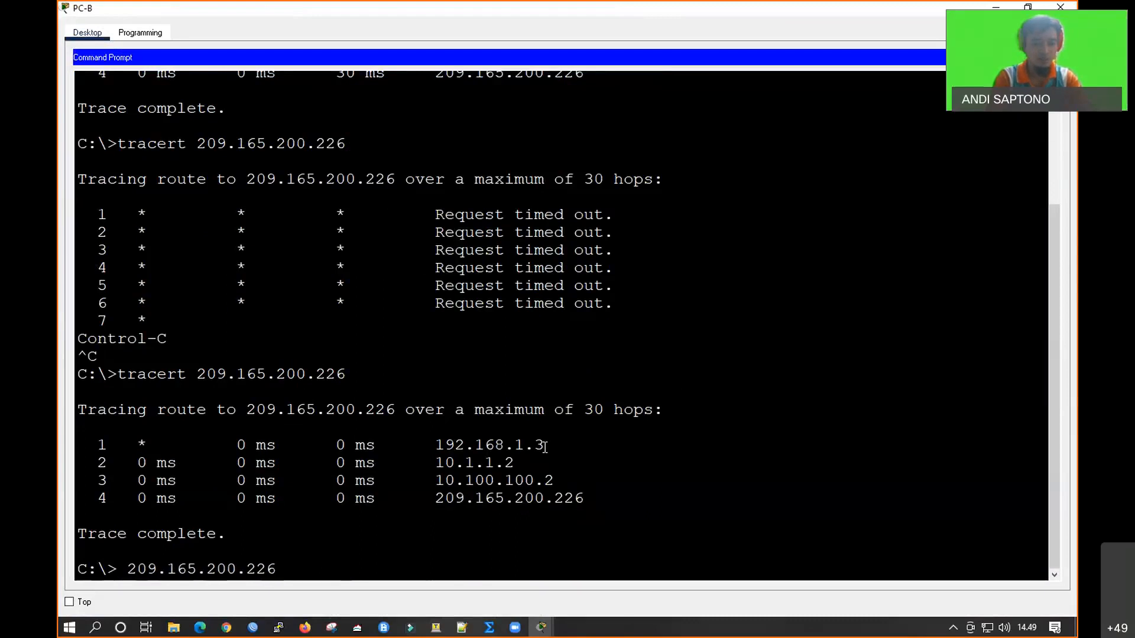
type("ping")
key("Return")
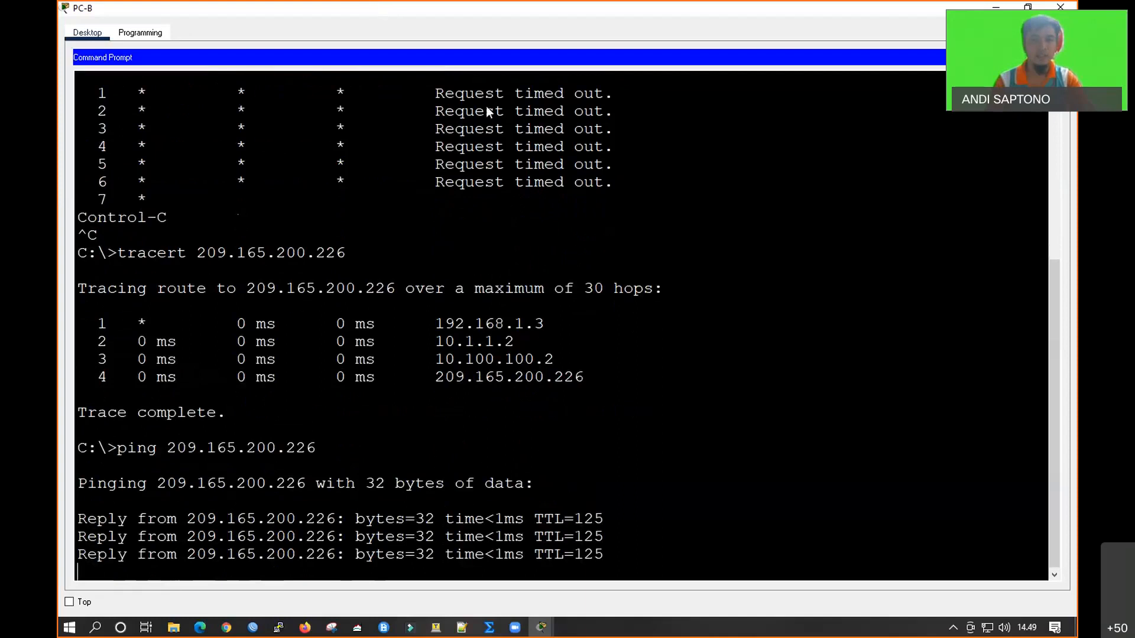
double_click(535, 8)
left_click(592, 66)
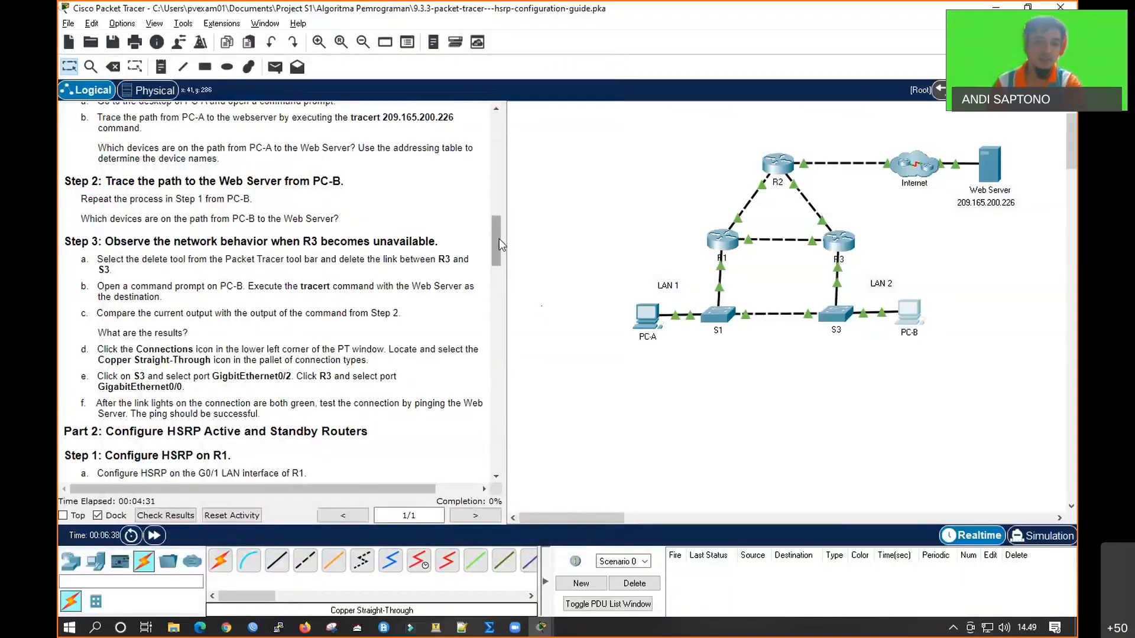
Go to Part 2 of the instructions, open R1's command line and enter global configuration mode
left_click_drag(499, 236, 499, 261)
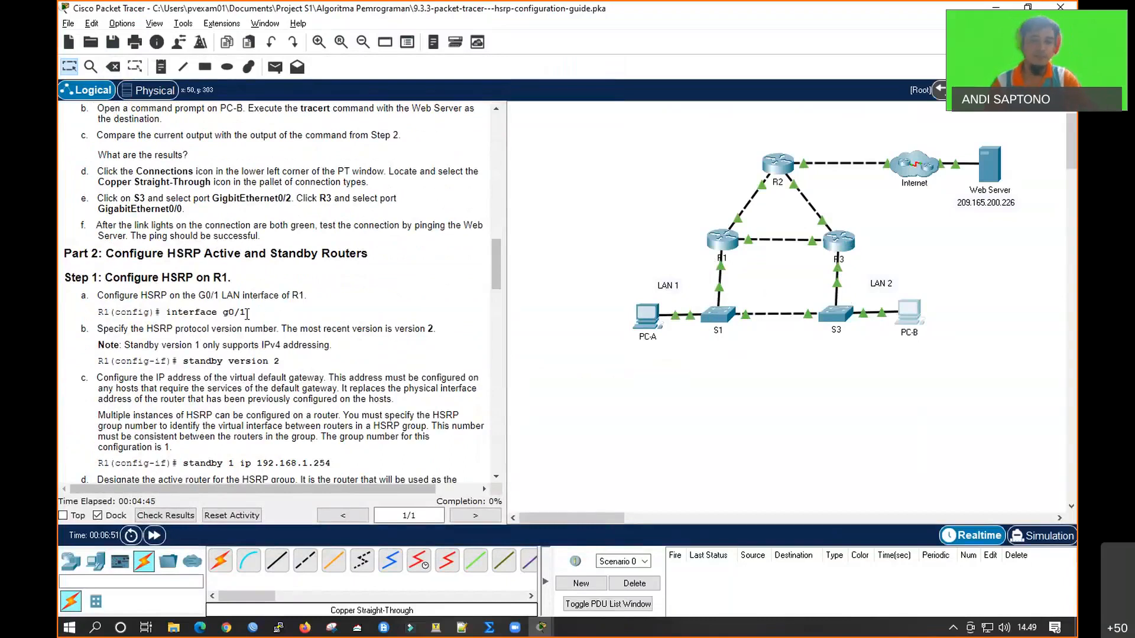
left_click(721, 239)
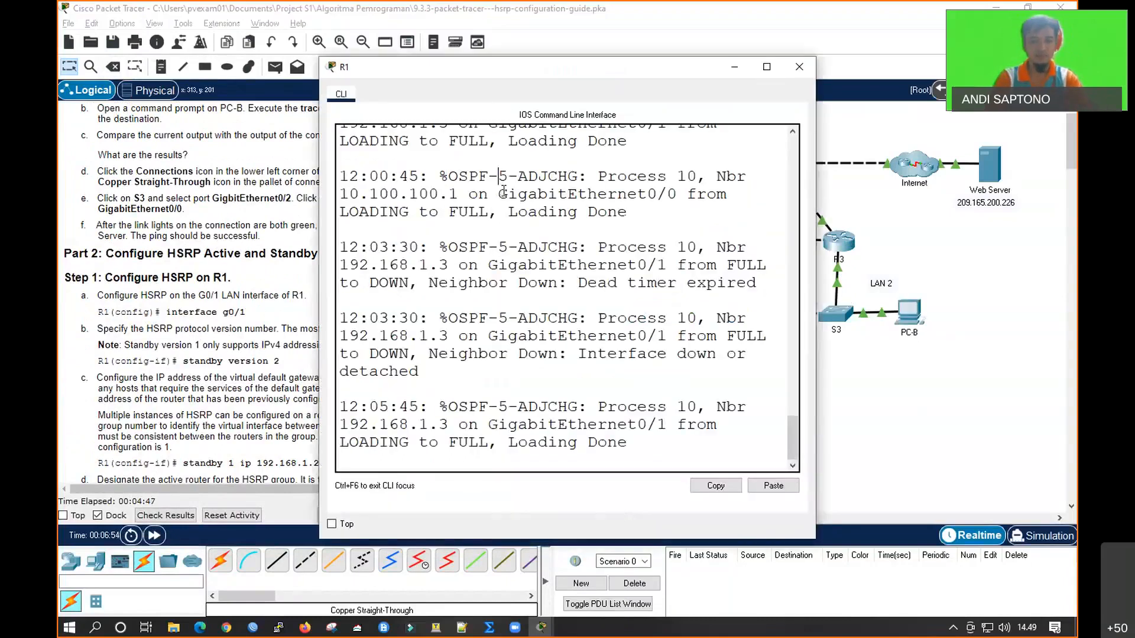
key("Return")
key("Return")
key("Return")
type("en")
key("Return")
type("conf t")
key("Return")
Enter interface configuration mode for gi0/1 on R1
type("it")
key("BackSpace")
type("nt gi0/1")
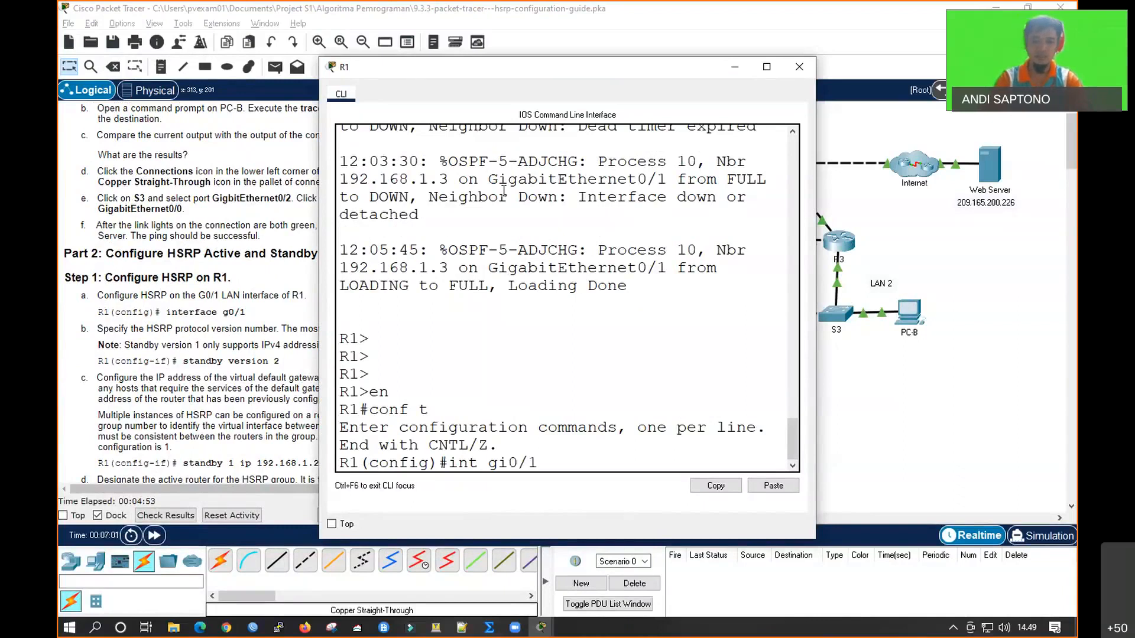
key("Return")
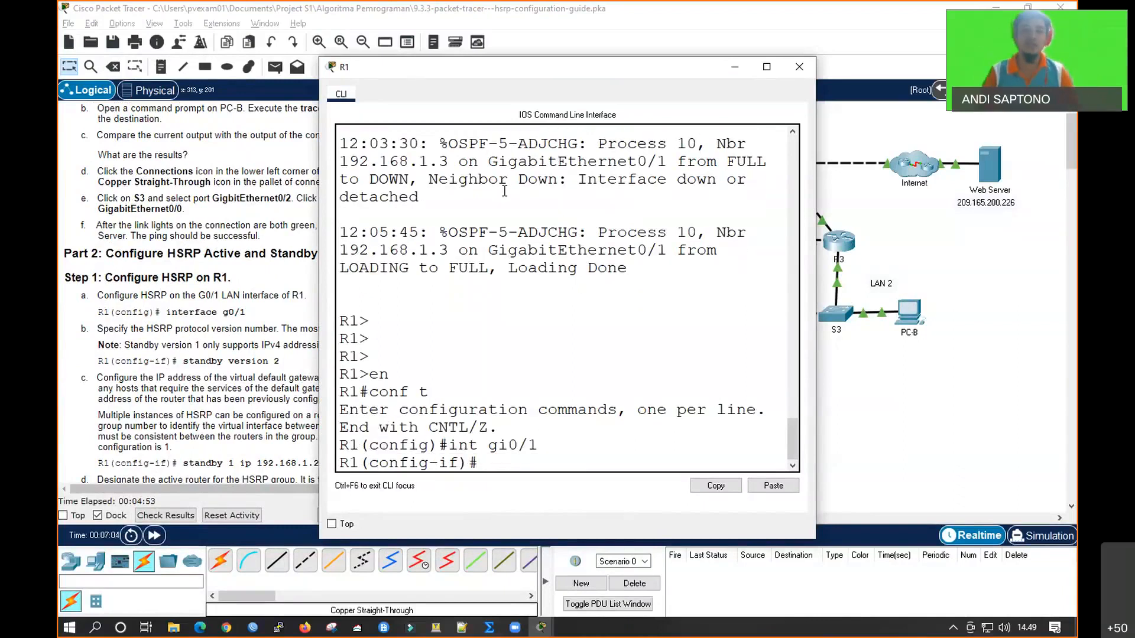
Place R1's window beside the instructions and set HSRP to version 2 on interface gi0/1 with standby version 2
left_click(772, 150)
left_click(578, 155)
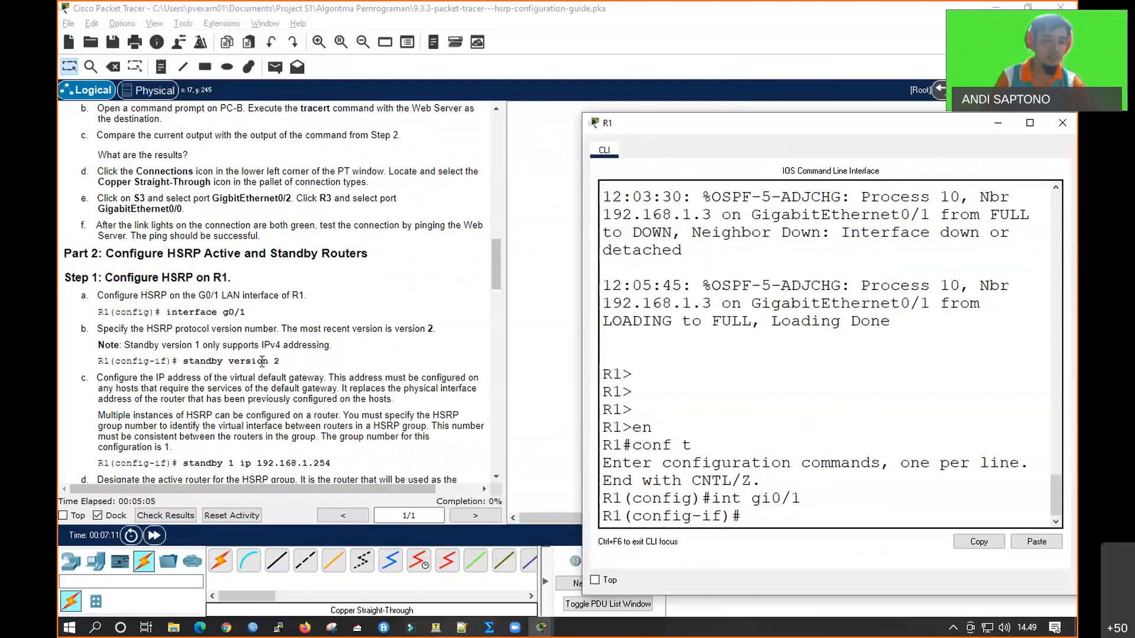
type("standb")
key("Tab")
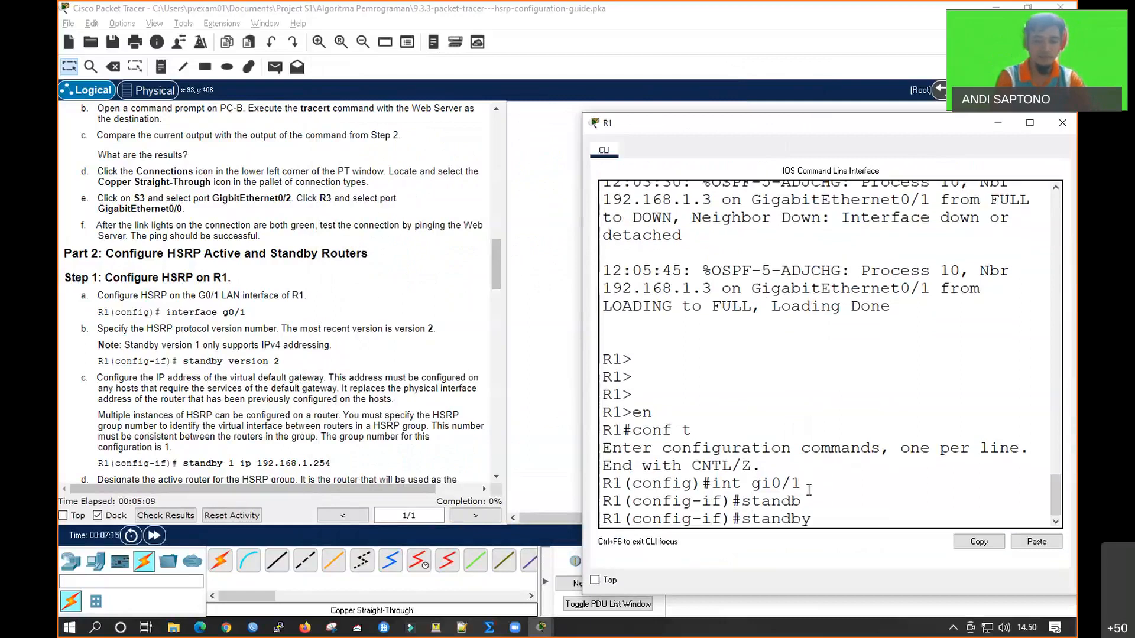
type("ver")
key("Tab")
type("2")
key("Return")
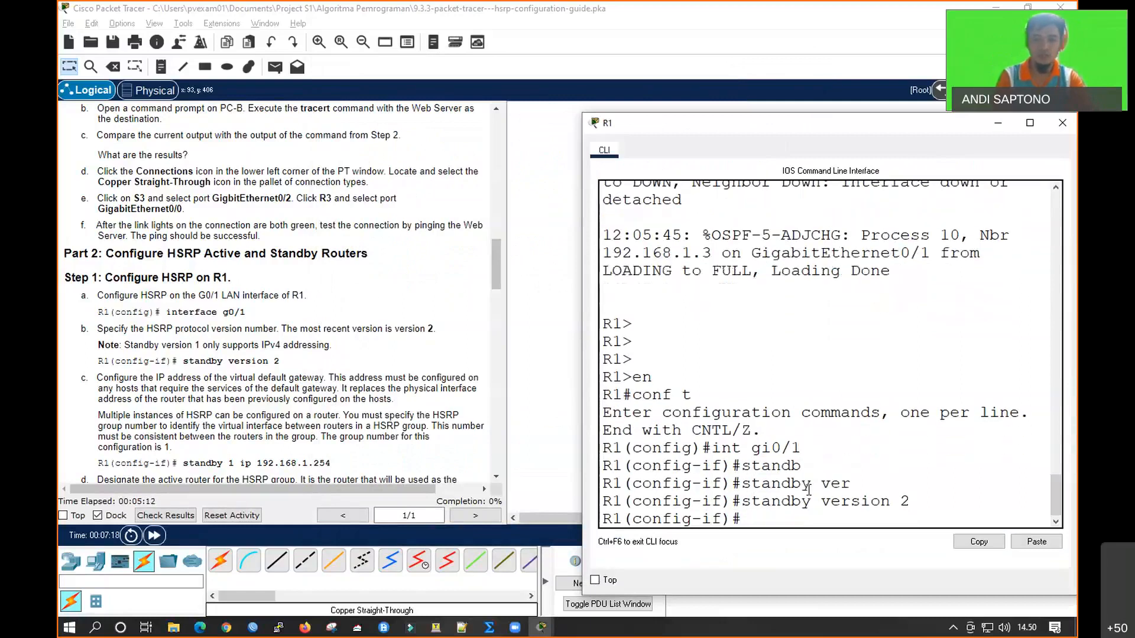
Assign the virtual gateway address 192.168.1.254 to HSRP group 1 on R1's gi0/1 interface with standby 1 ip
left_click(424, 465)
scroll(424, 465, "down", 1)
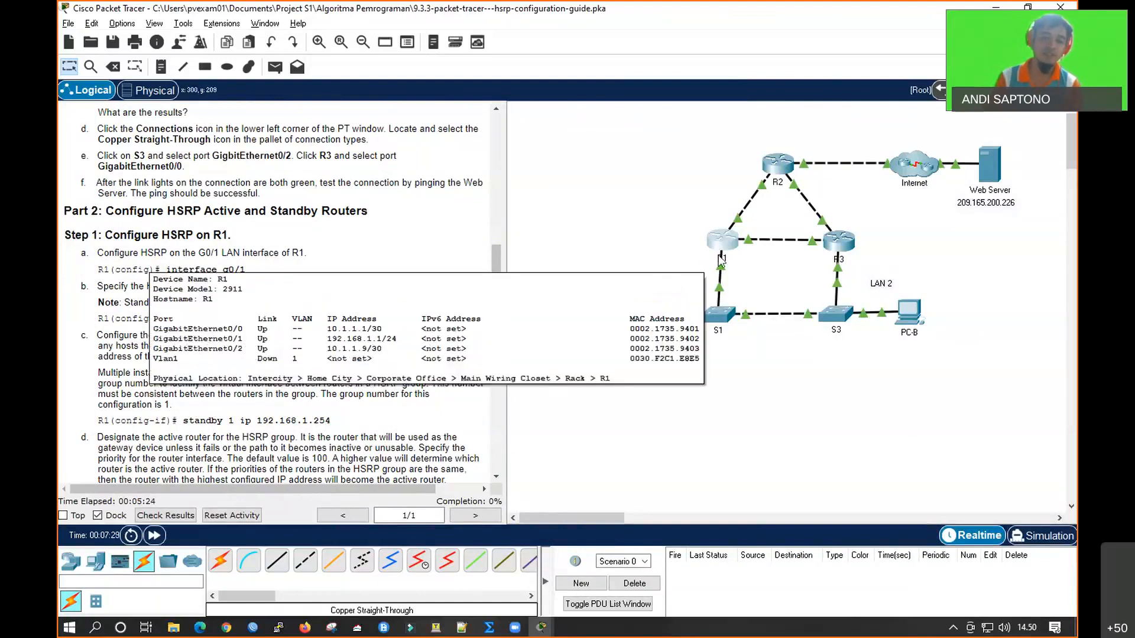
left_click(540, 627)
left_click(643, 582)
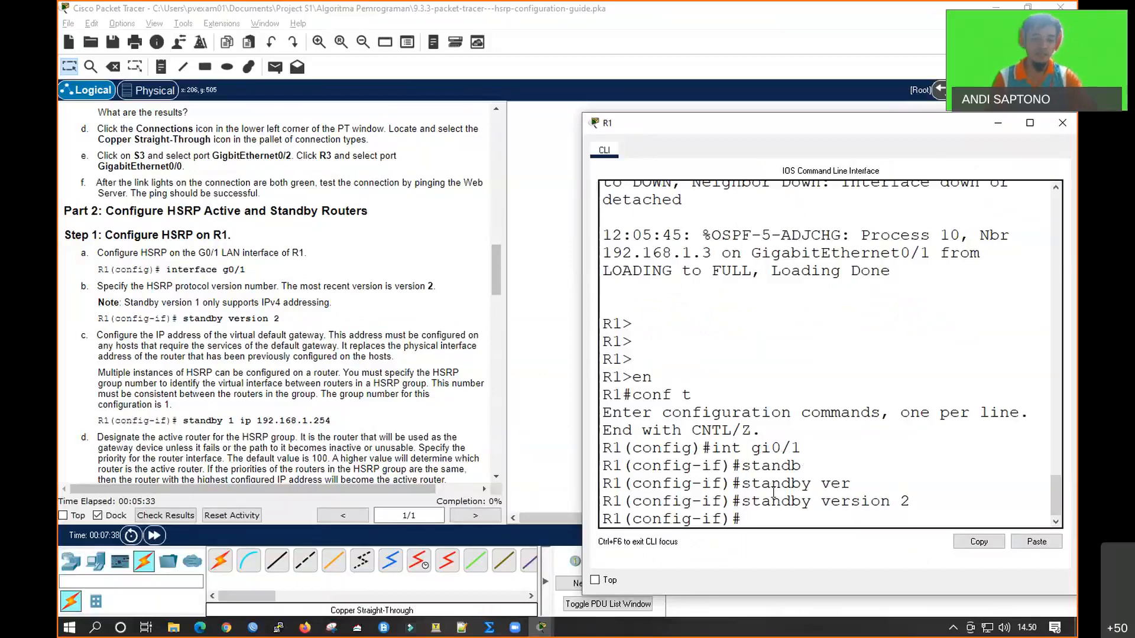
type("stand")
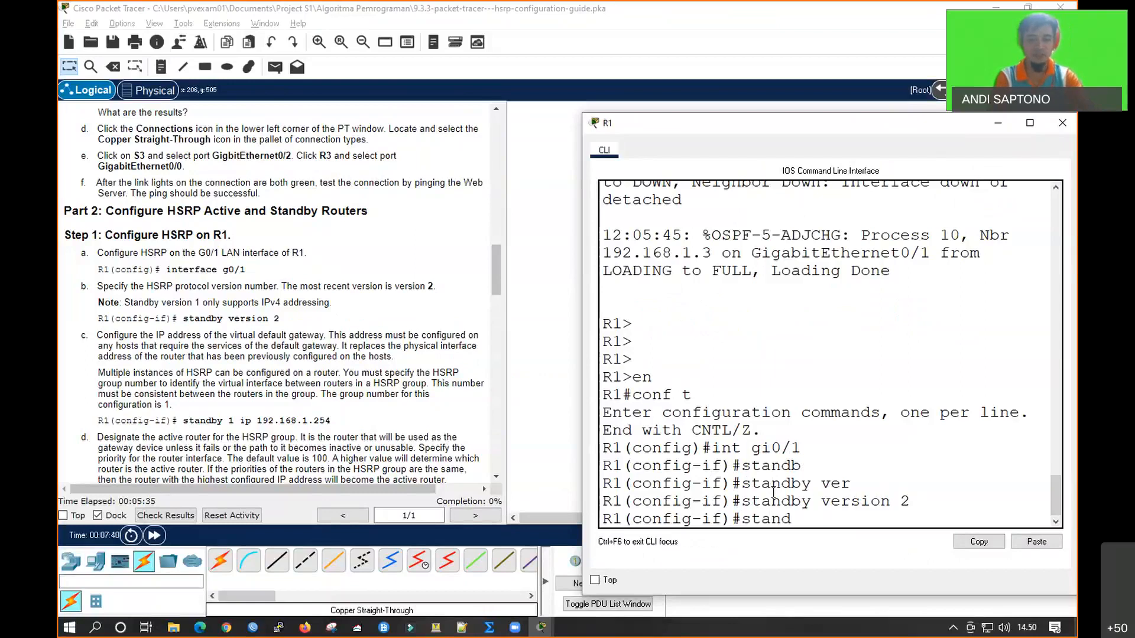
key("Tab")
type("1 1")
key("BackSpace")
key("BackSpace")
type("ip")
key("Tab")
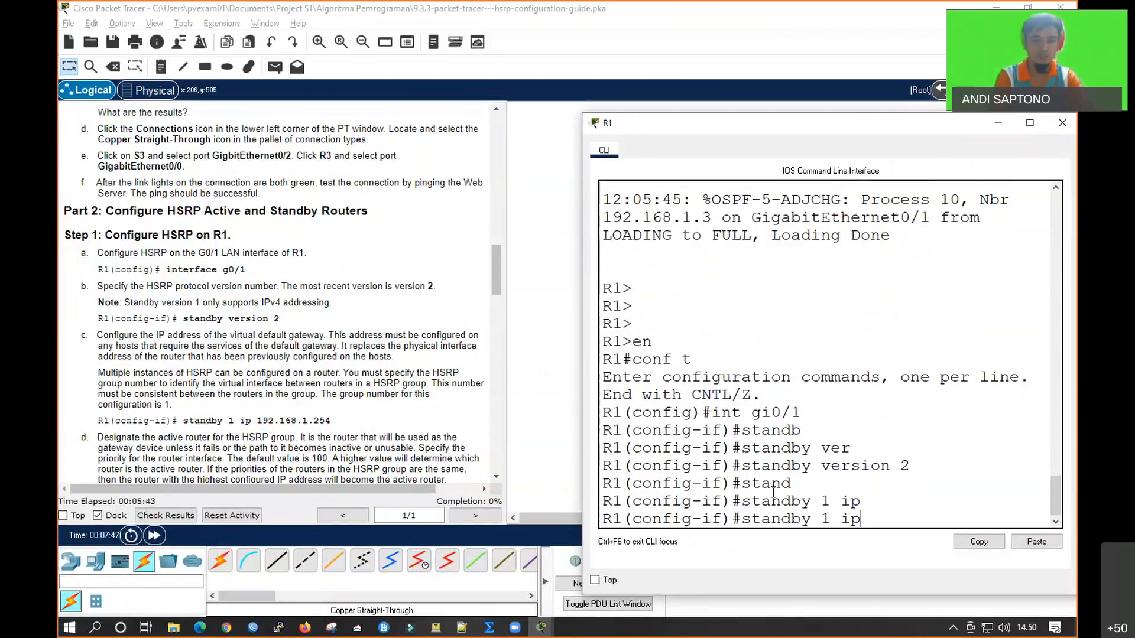
type("192.168.1.2")
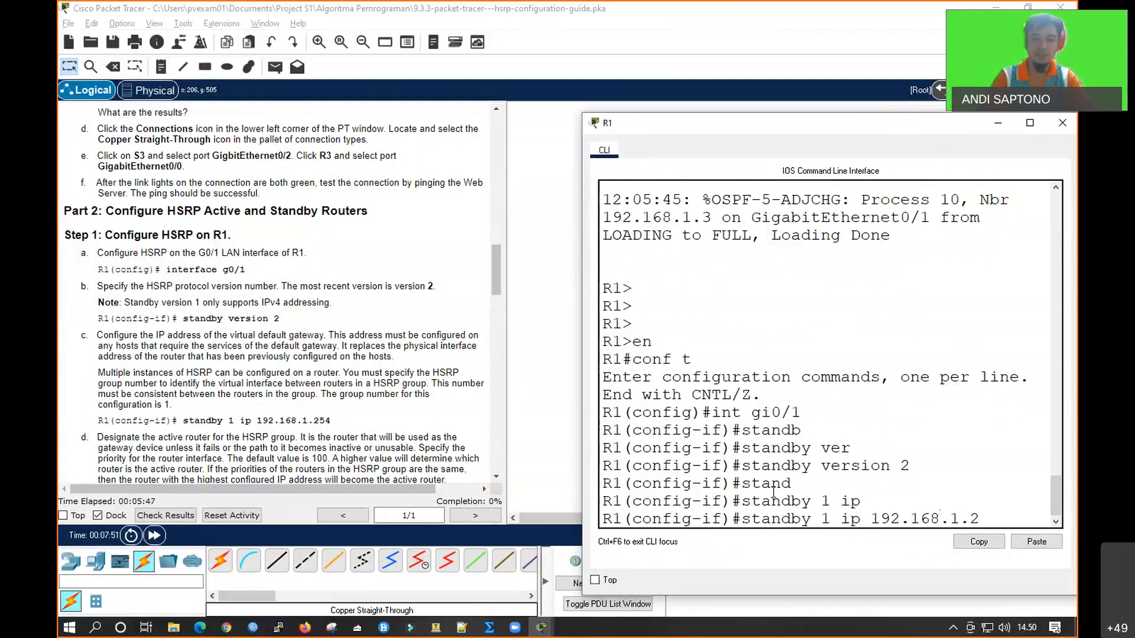
type("54")
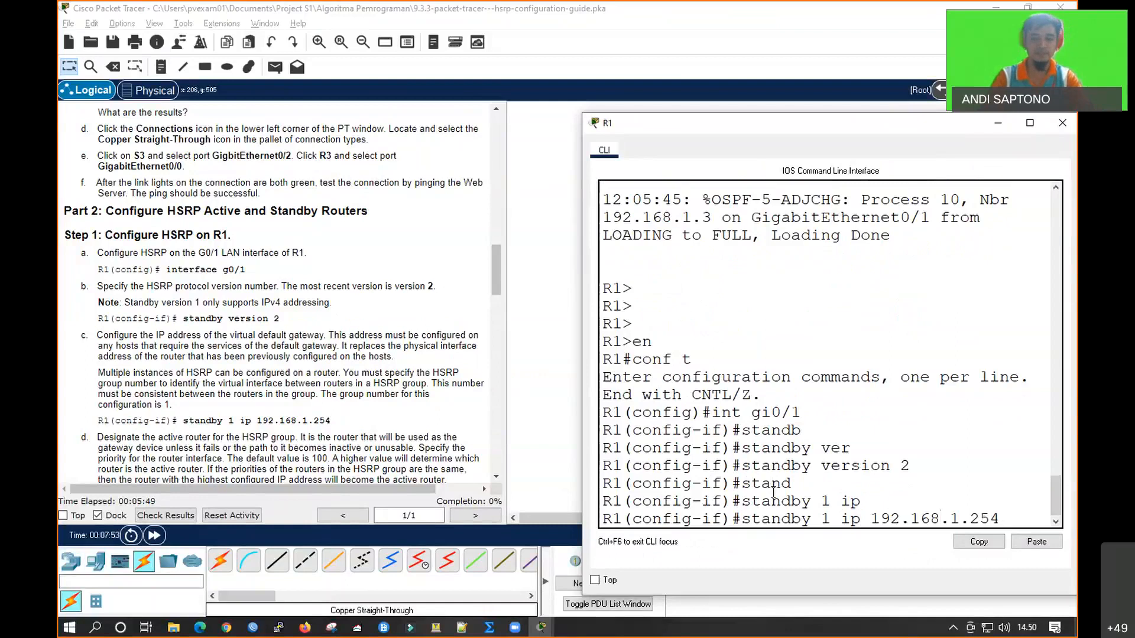
key("Return")
key("Return")
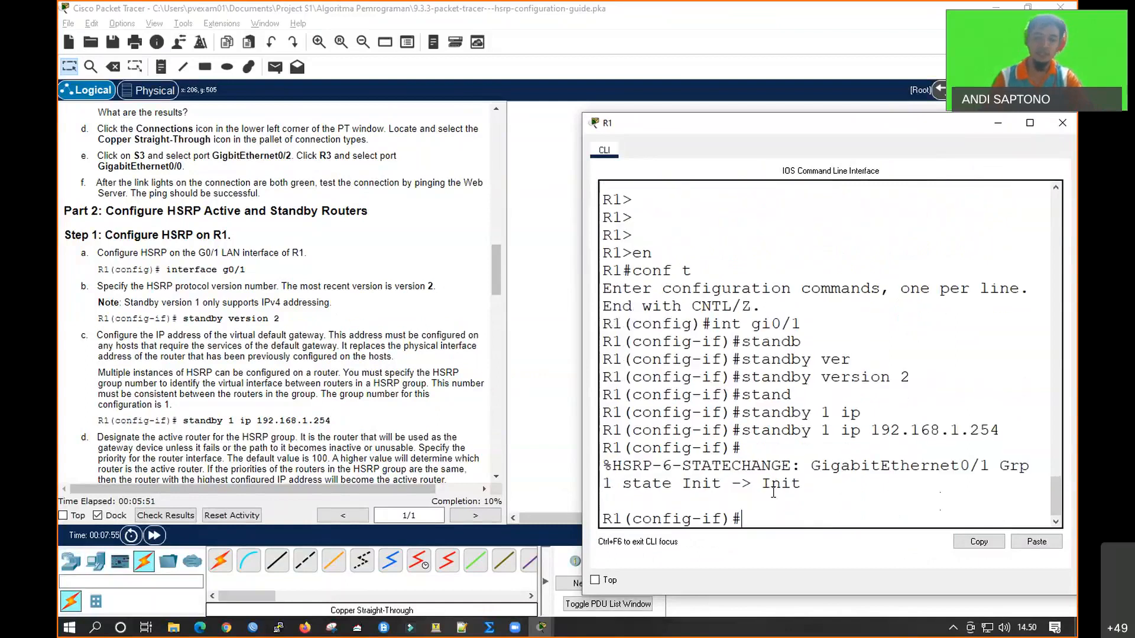
Set R1's priority for HSRP group 1 to 150 with standby 1 priority 150, following step 1d of the instructions
left_click(328, 438)
scroll(328, 437, "down", 3)
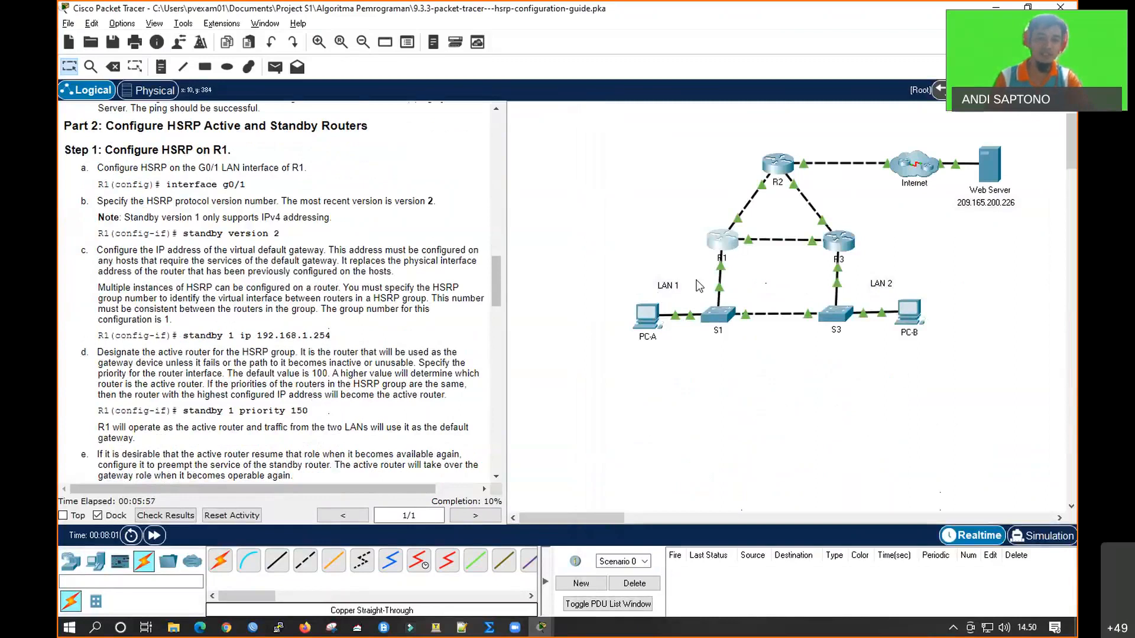
left_click(725, 248)
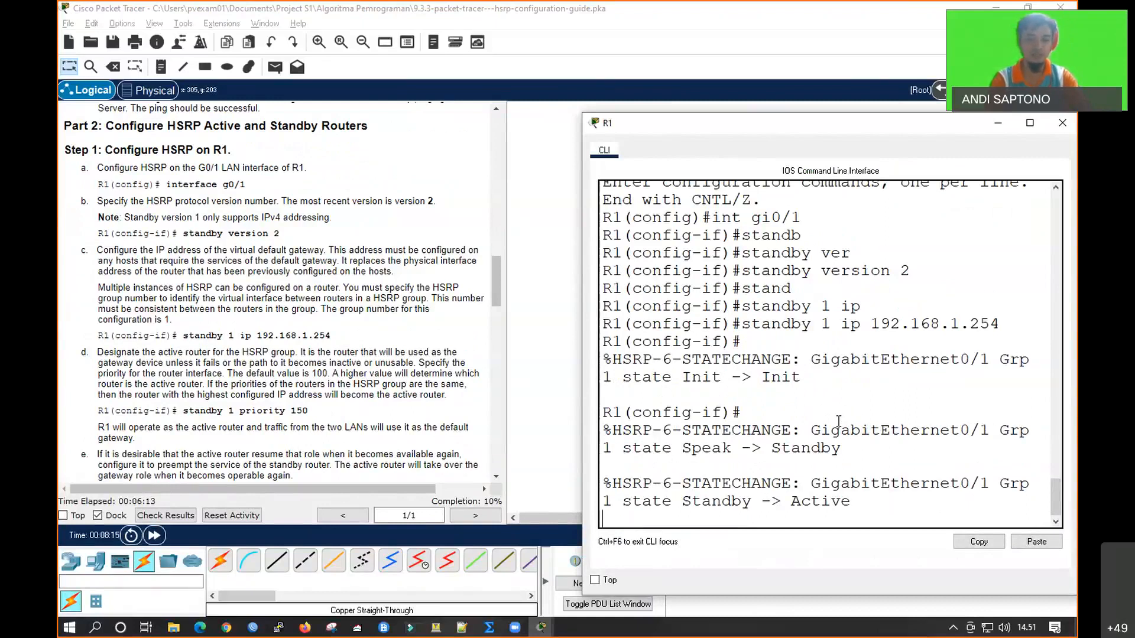
key("Return")
key("Return")
key("Return")
key("Return")
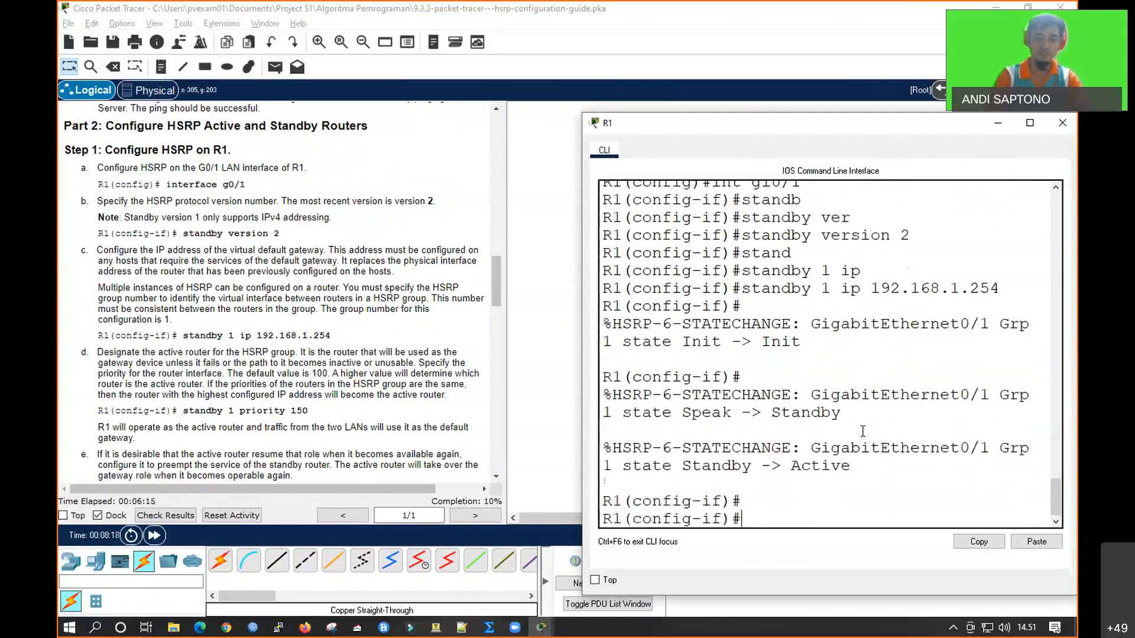
type("st")
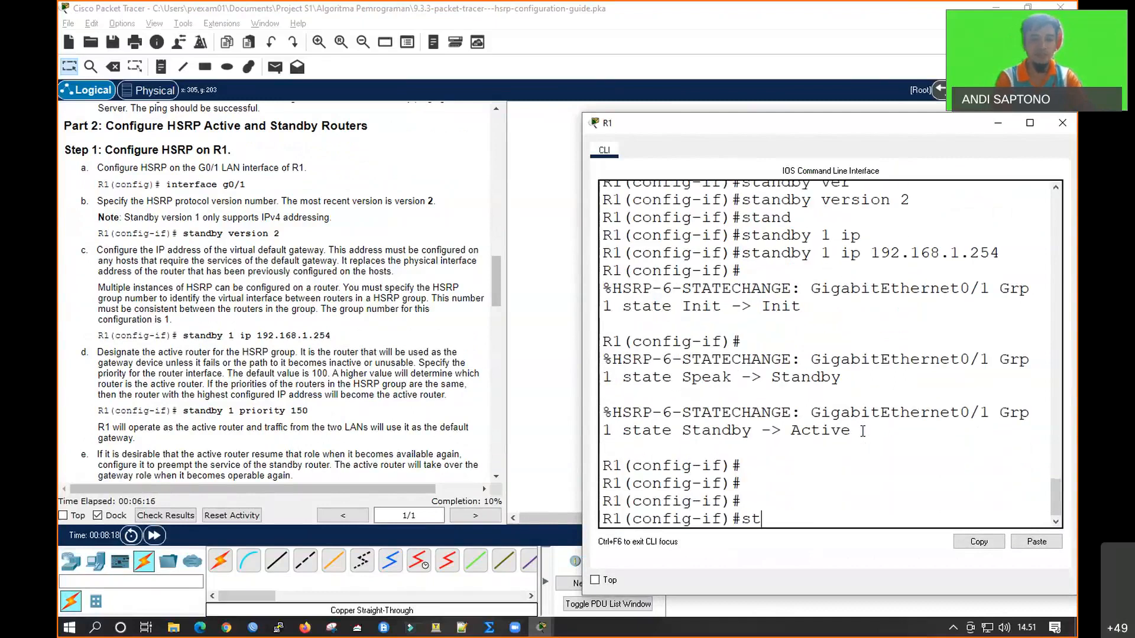
type("a")
key("Tab")
type("1 pr")
key("Tab")
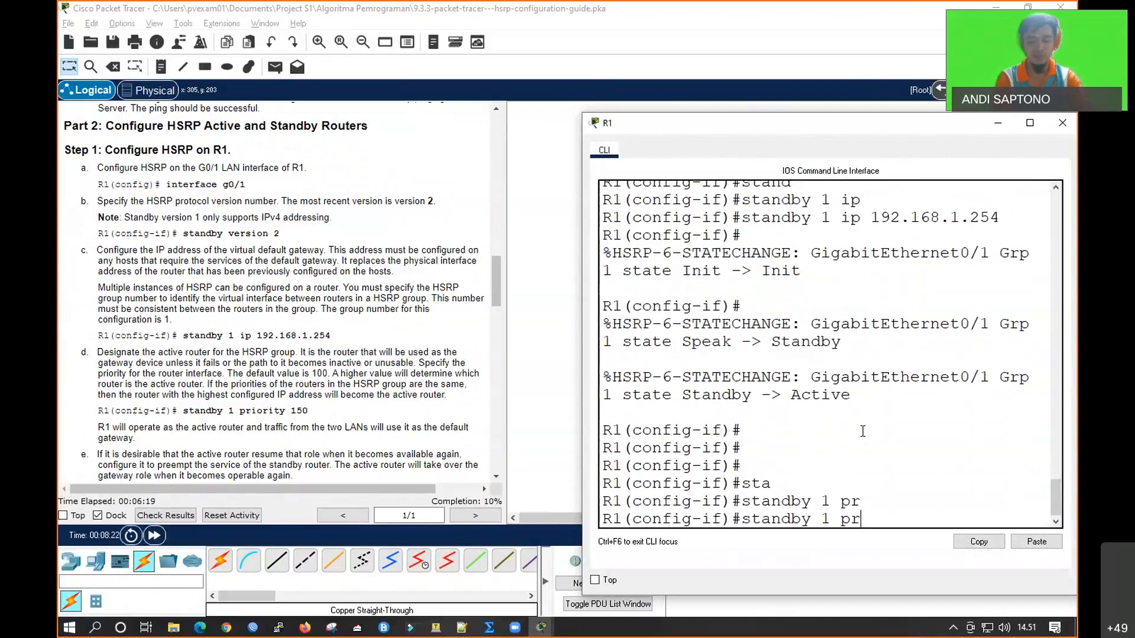
type("i")
key("Tab")
type("150")
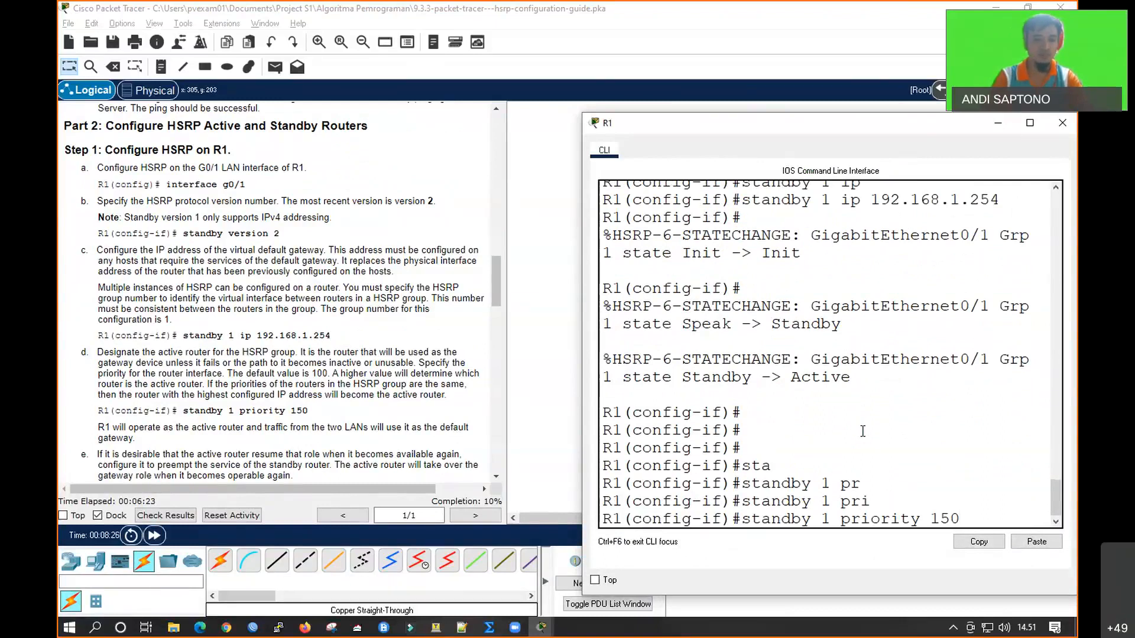
key("Return")
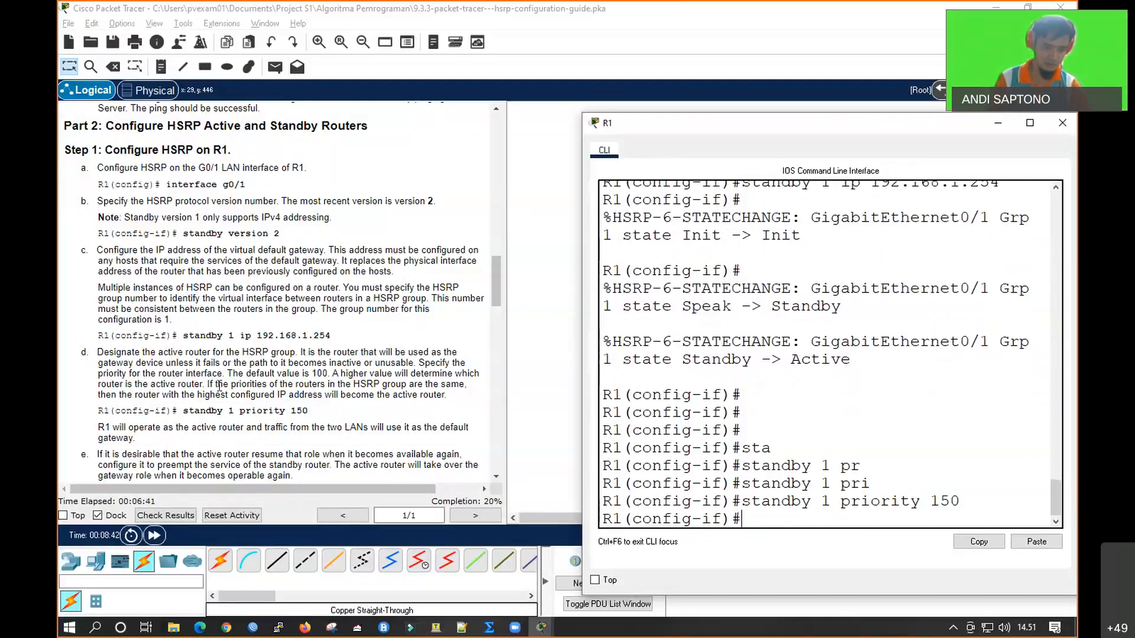
Enable preemption for HSRP group 1 on R1 with standby 1 preempt, then return to the topology
left_click(264, 390)
scroll(265, 390, "down", 1)
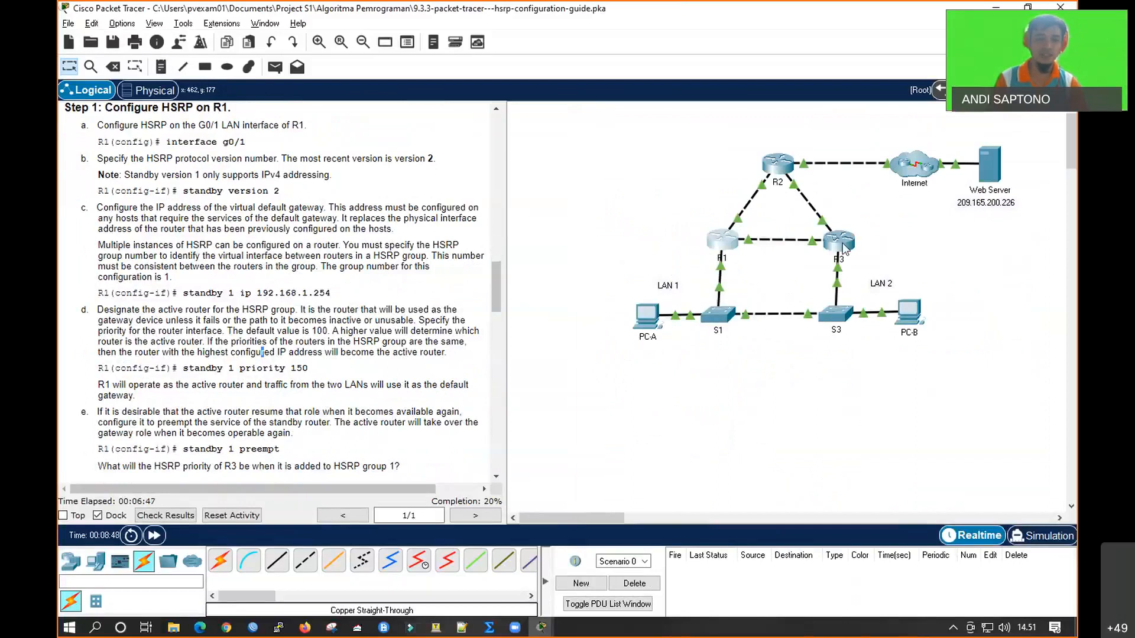
mouse_move(845, 248)
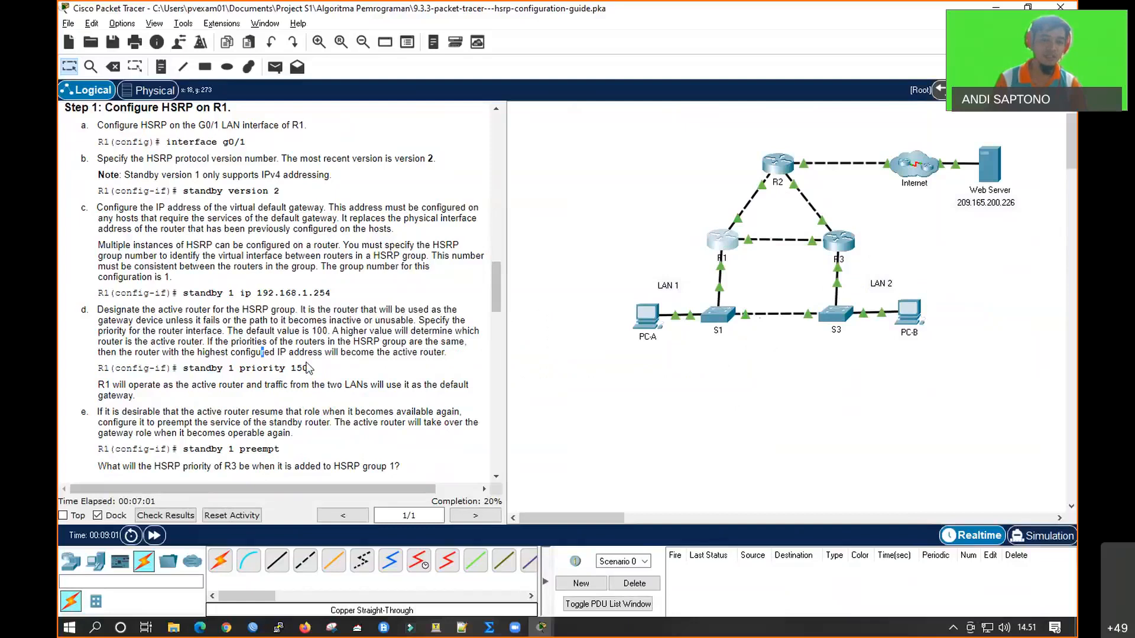
left_click(724, 240)
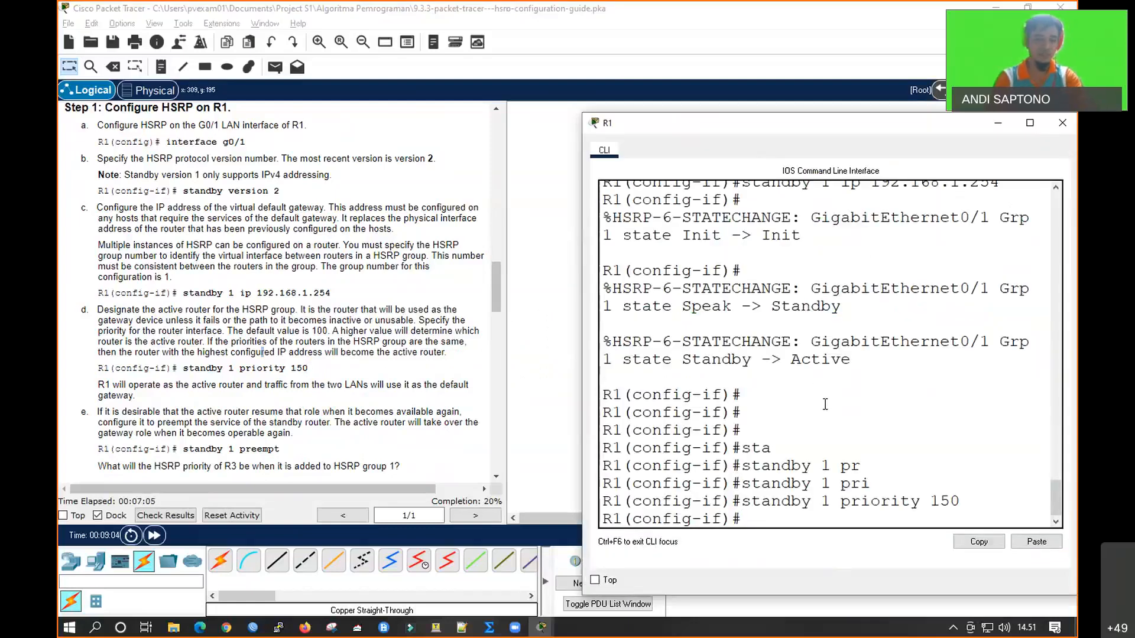
type("stand")
key("Tab")
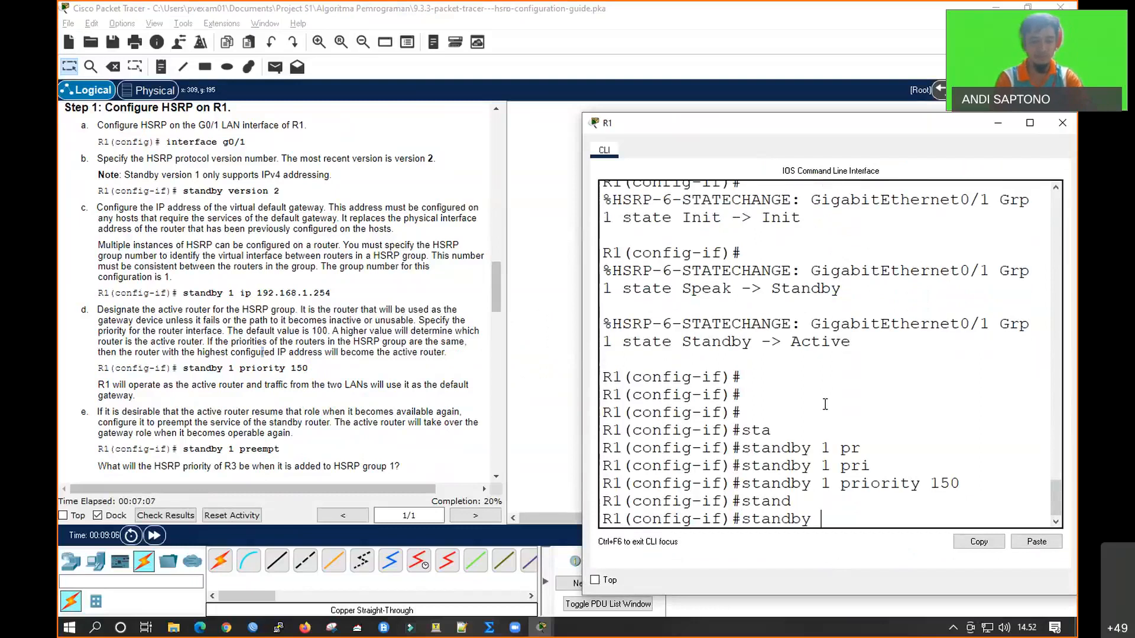
type("1 ")
type("pre")
key("Tab")
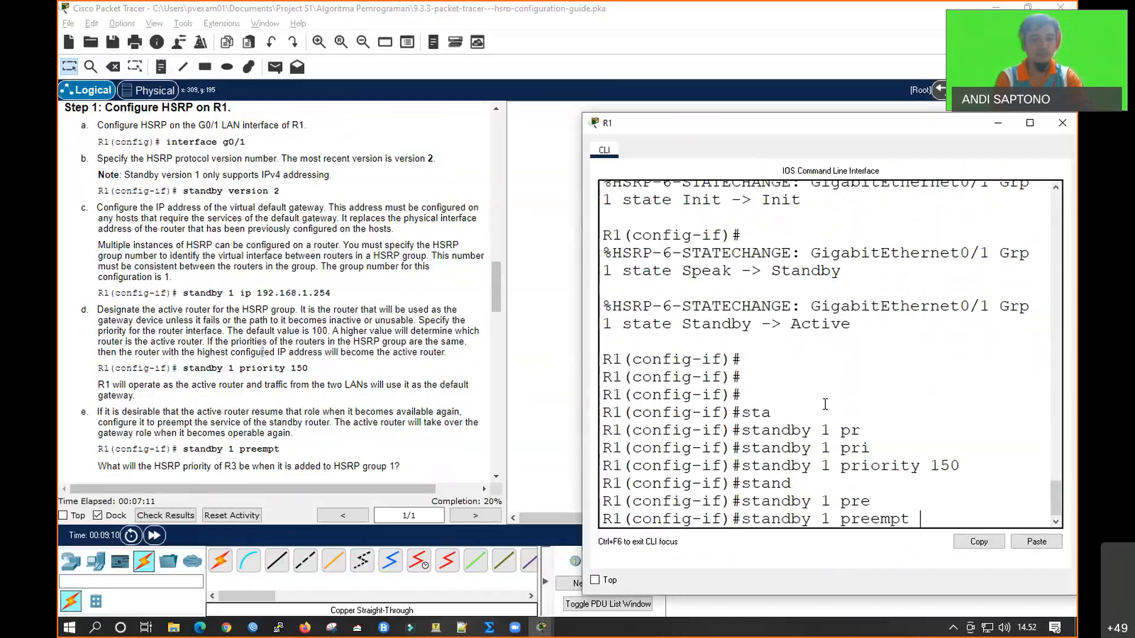
key("Return")
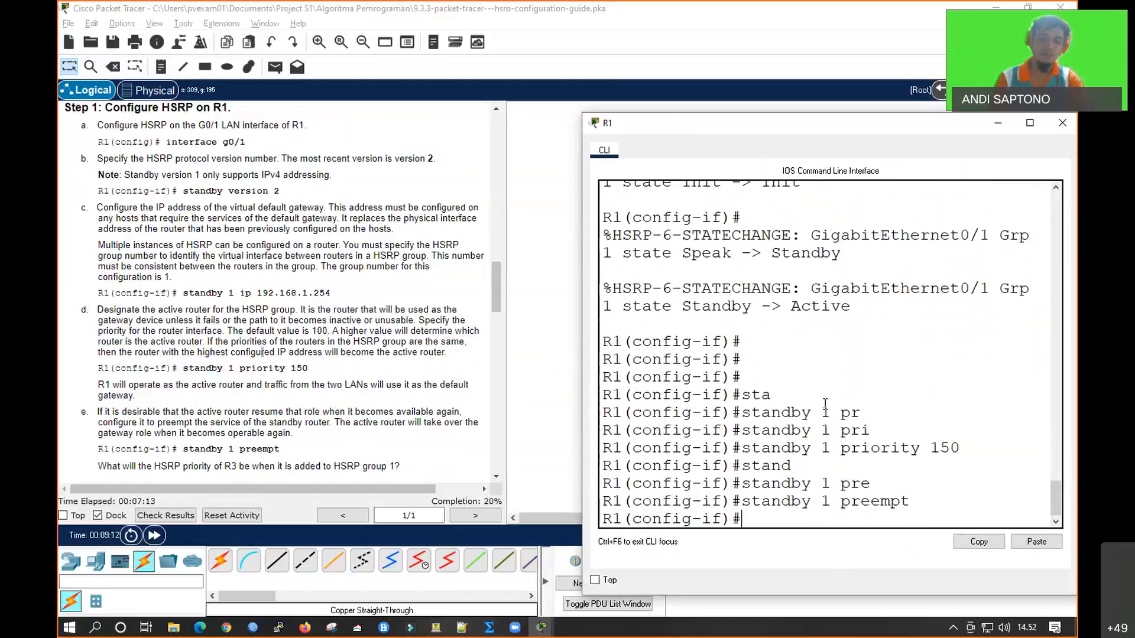
left_click_drag(740, 501, 905, 503)
left_click(563, 398)
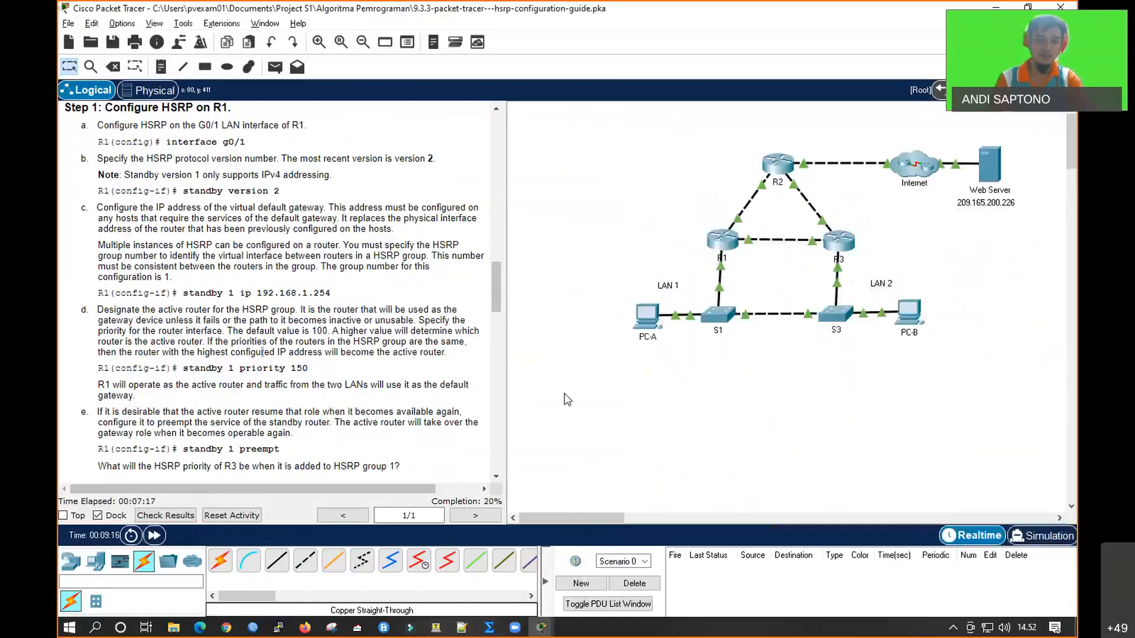
Continue to Step 2 of the instructions by opening R3's command line and entering global configuration mode
scroll(398, 381, "down", 1)
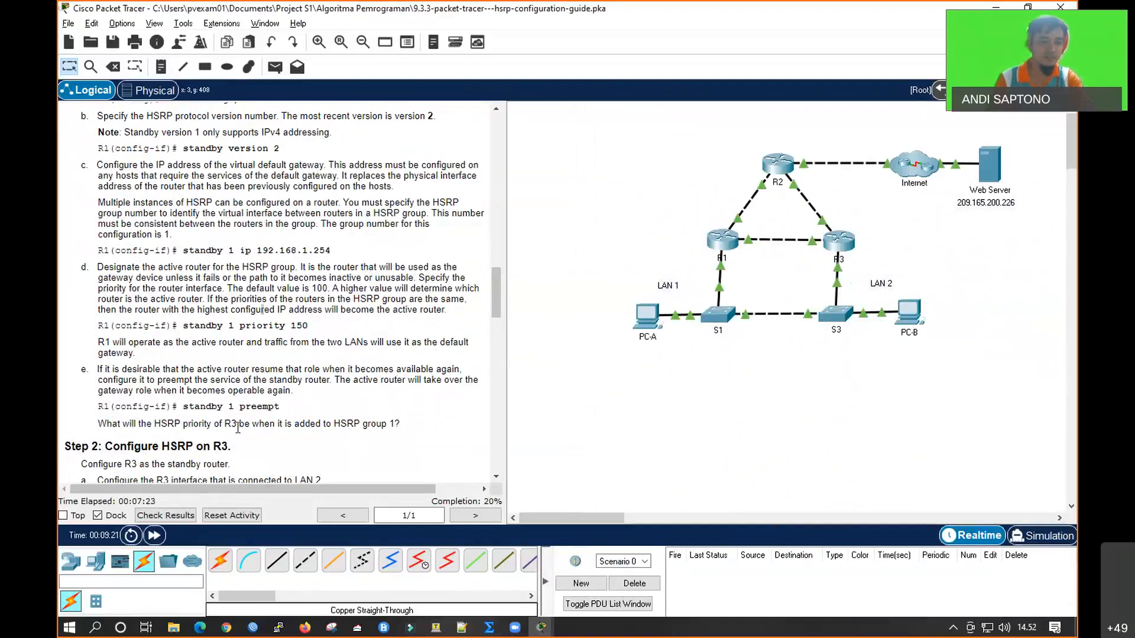
scroll(178, 387, "down", 1)
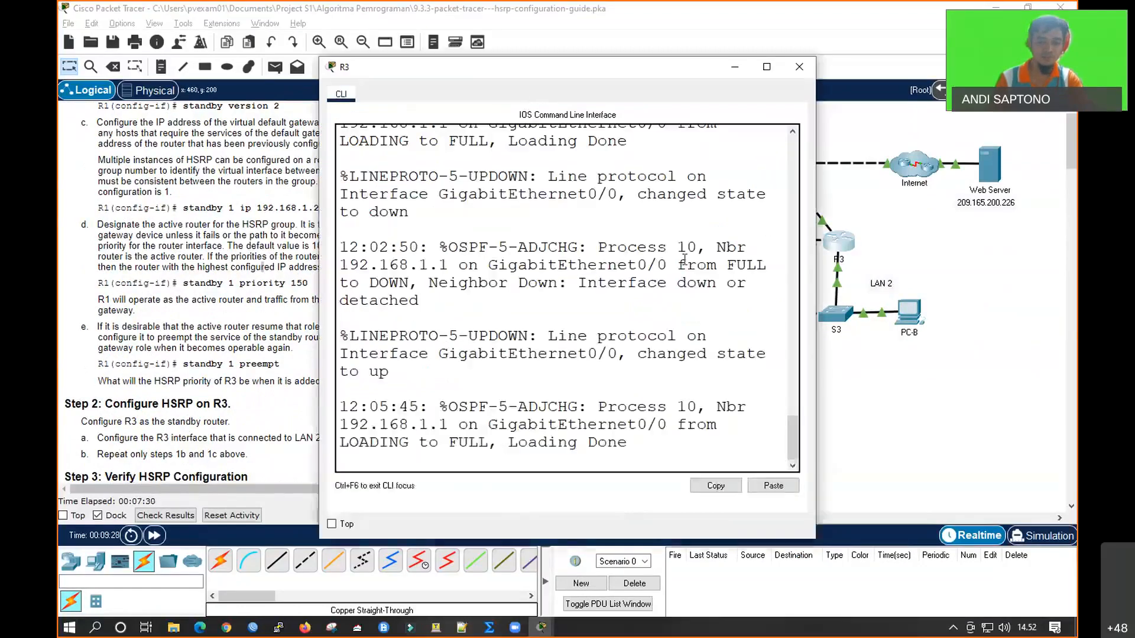
key("Return")
key("Return")
key("Return")
type("en")
key("Return")
type("conf t")
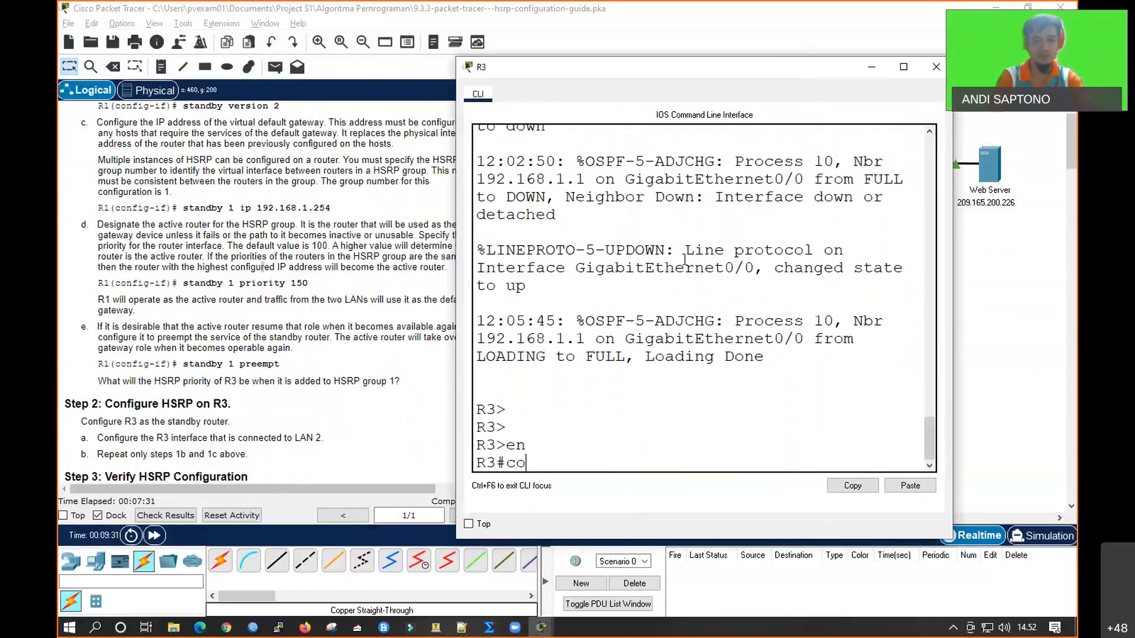
key("Return")
Enter interface configuration mode for gigabitEthernet 0/0 on R3, the interface connected to LAN 2
type("int")
key("Tab")
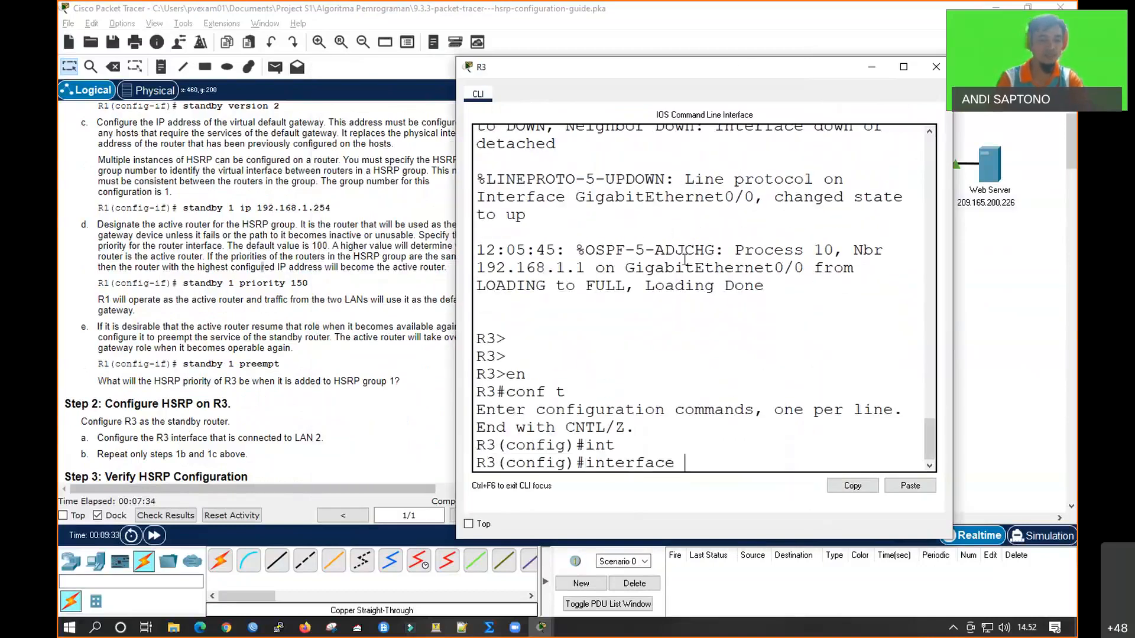
left_click(950, 373)
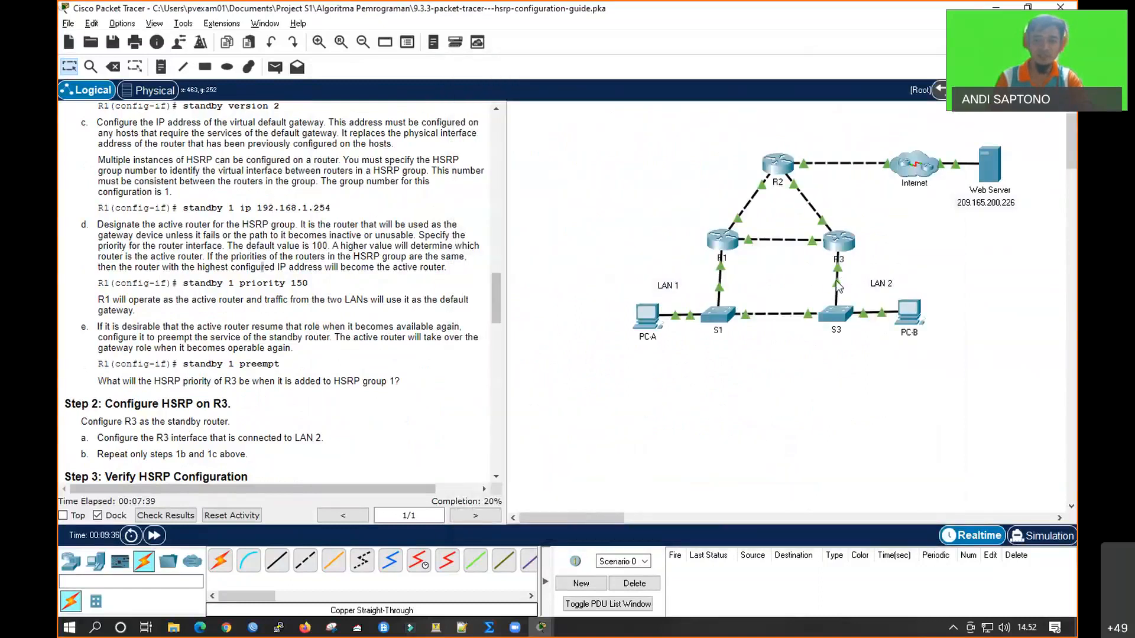
left_click(842, 247)
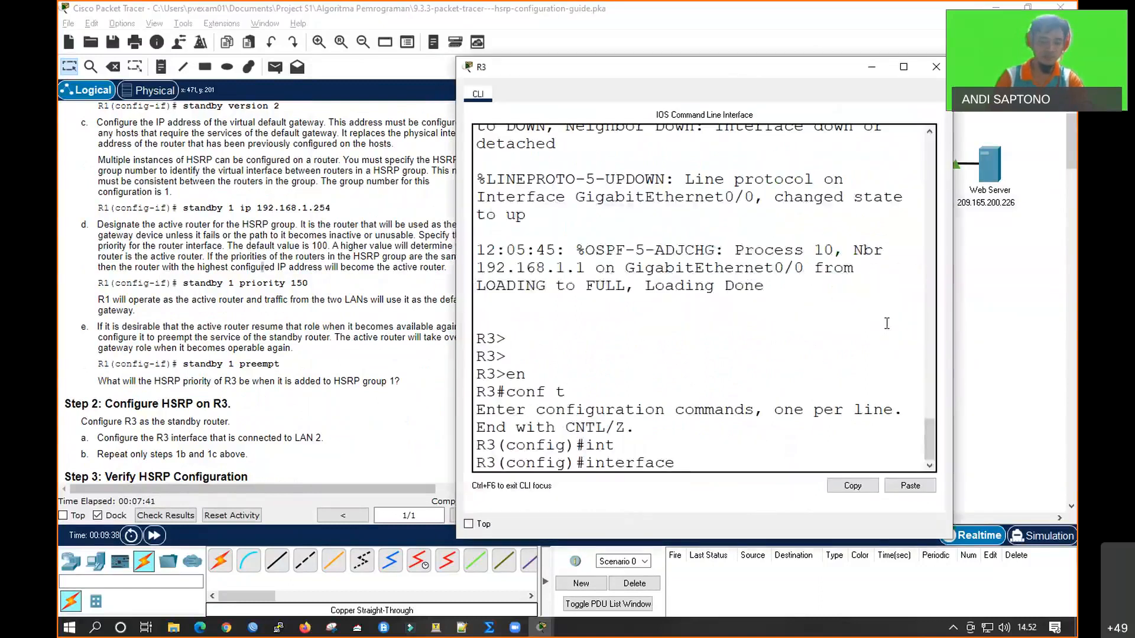
type("gi")
key("Tab")
type("0/0")
key("Return")
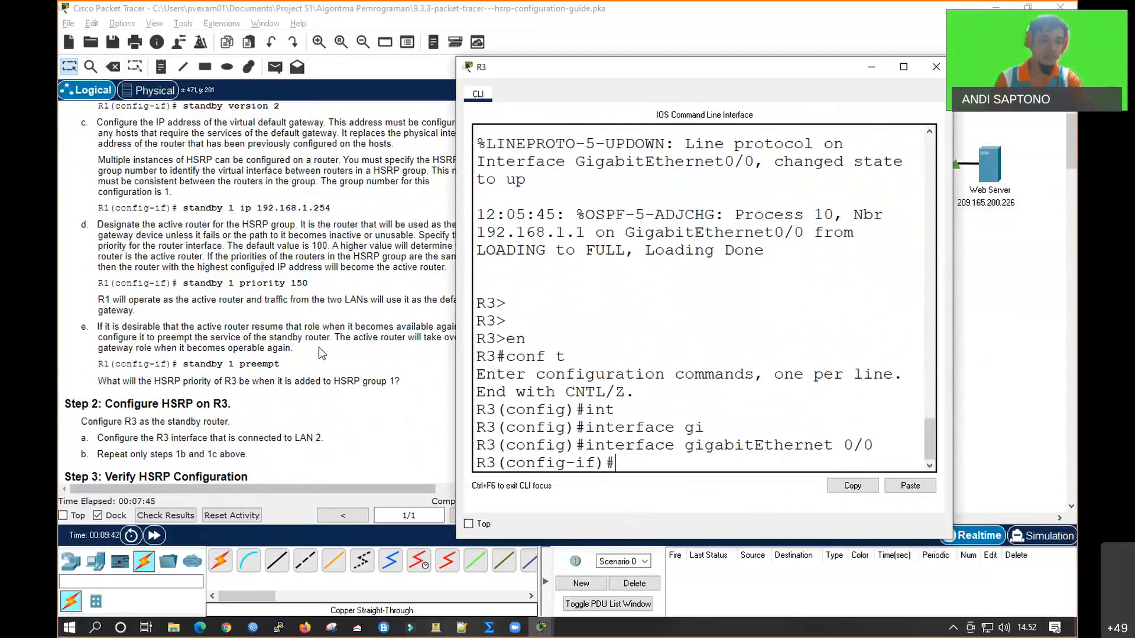
Set HSRP to version 2 on R3's gigabitEthernet 0/0 interface with standby version 2
scroll(286, 363, "up", 3)
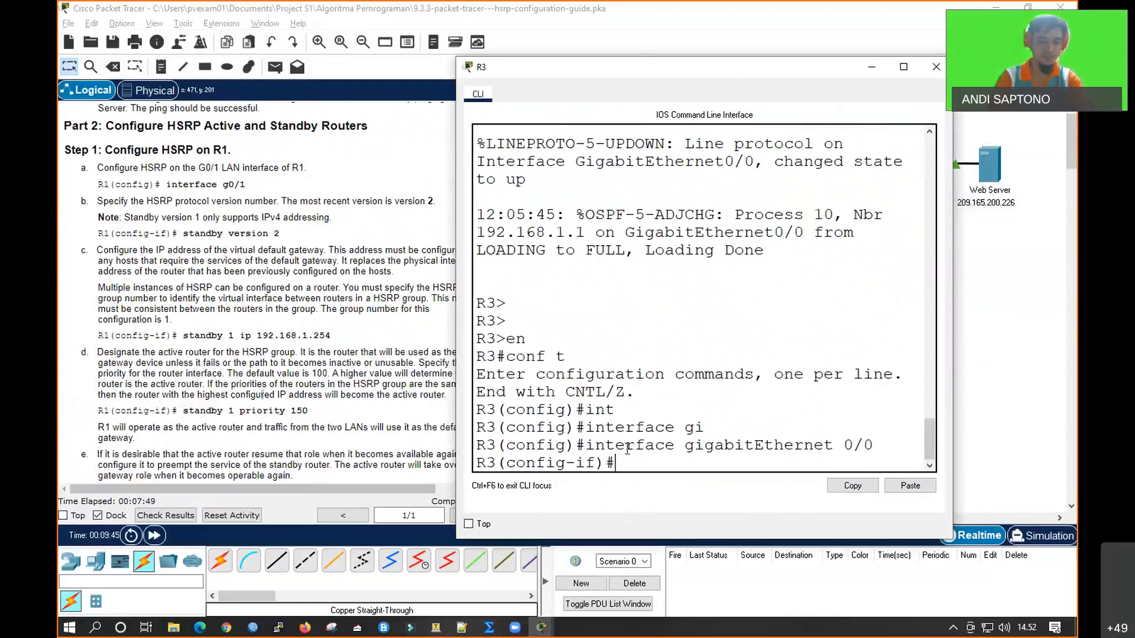
type("st")
key("Tab")
type("ve")
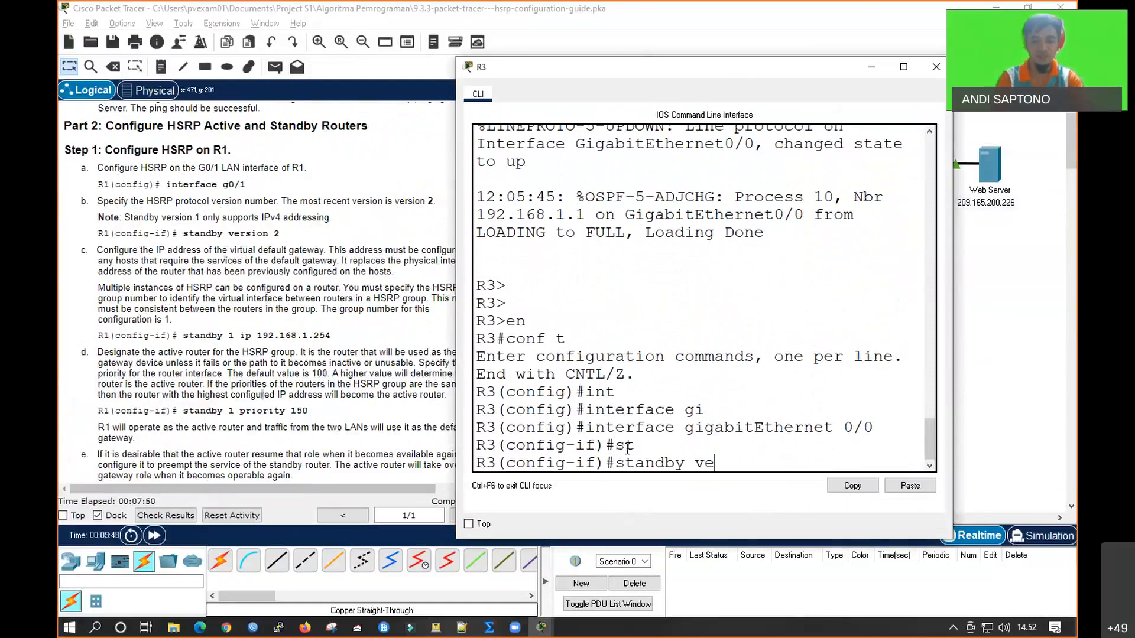
key("Tab")
type("2")
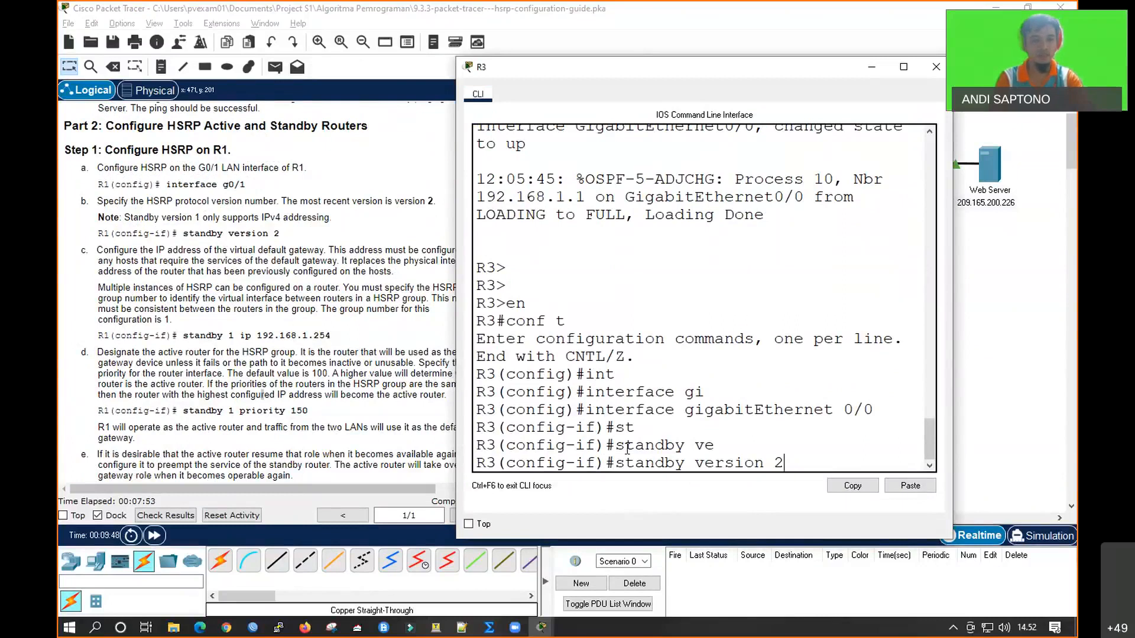
key("Return")
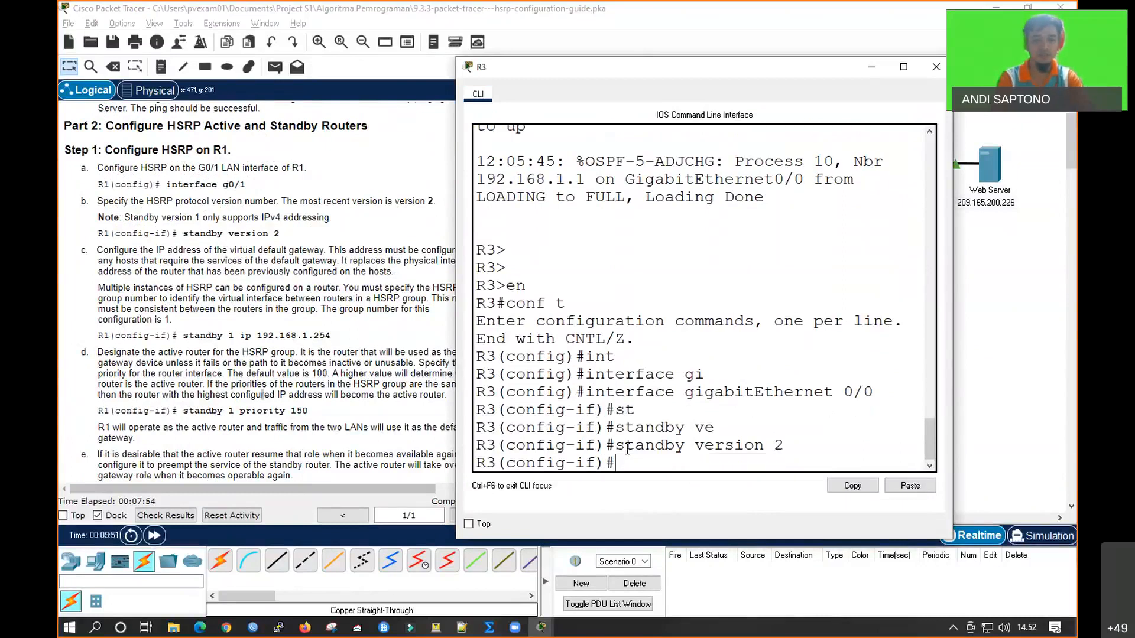
Assign virtual gateway address 192.168.1.254 to HSRP group 1 on R3 with standby 1 ip, then return to the topology
type("standby 1")
key("Tab")
type("1 ip")
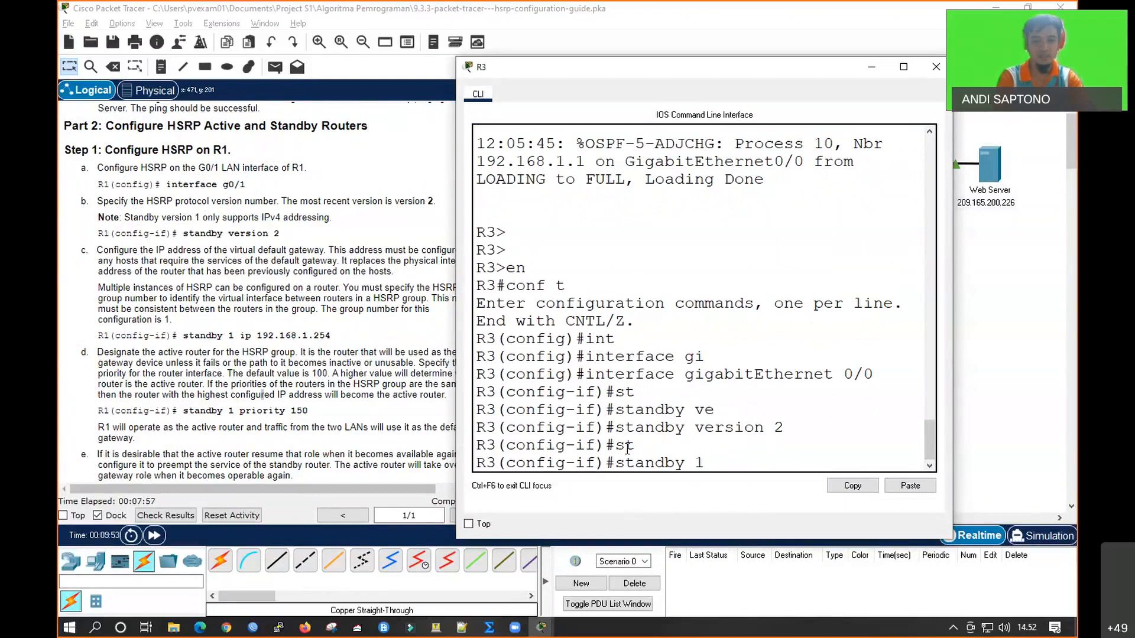
key("Tab")
type("192.")
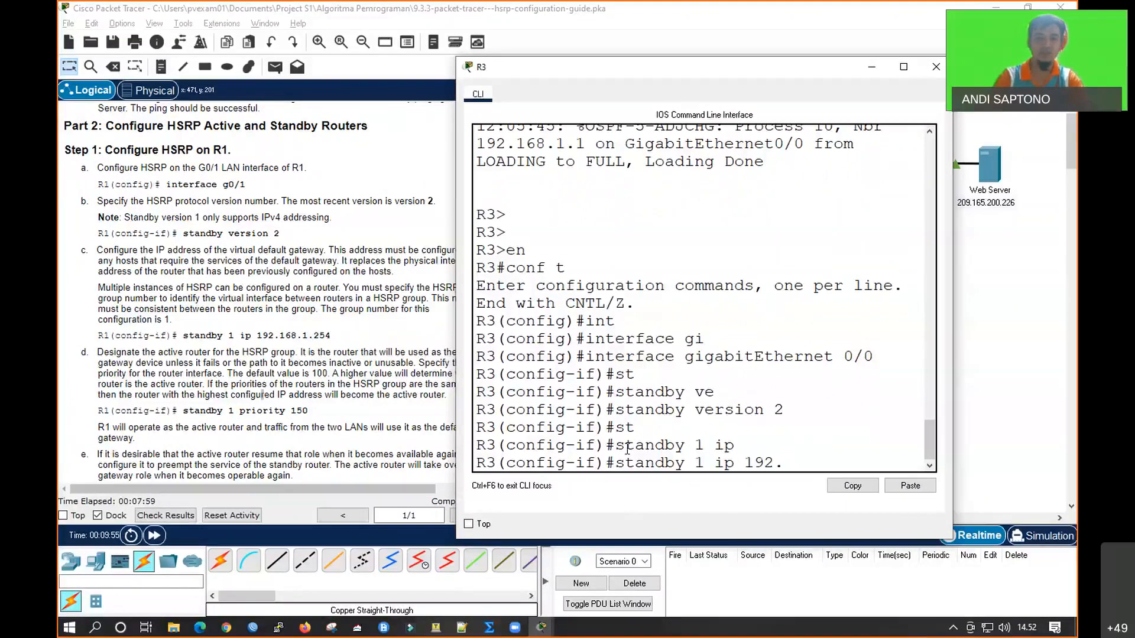
type("168.1.254")
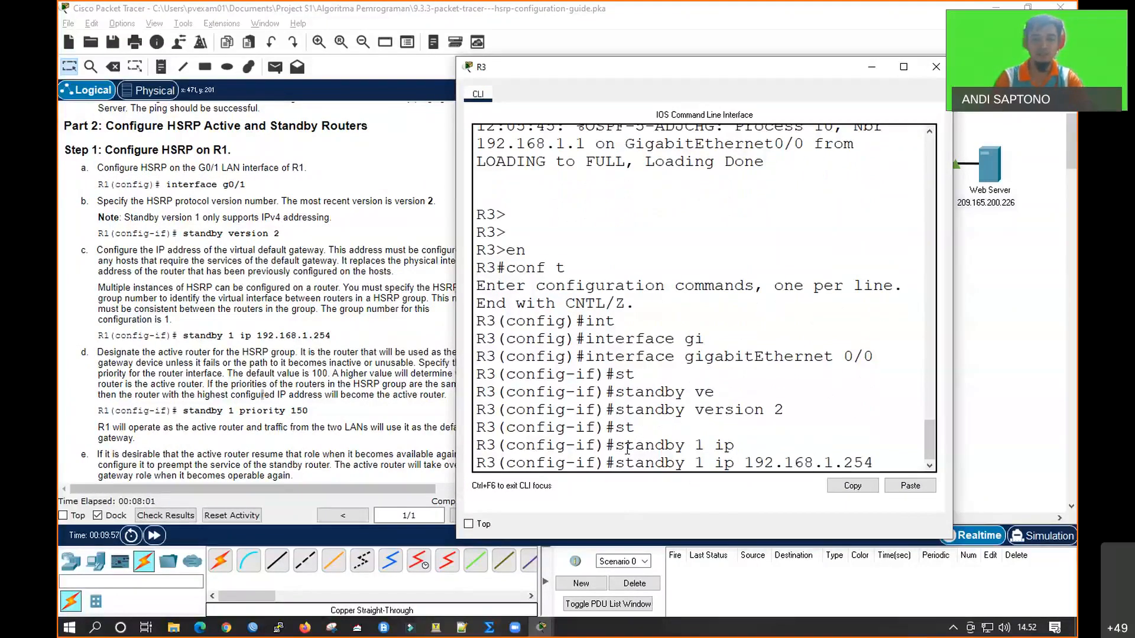
key("Return")
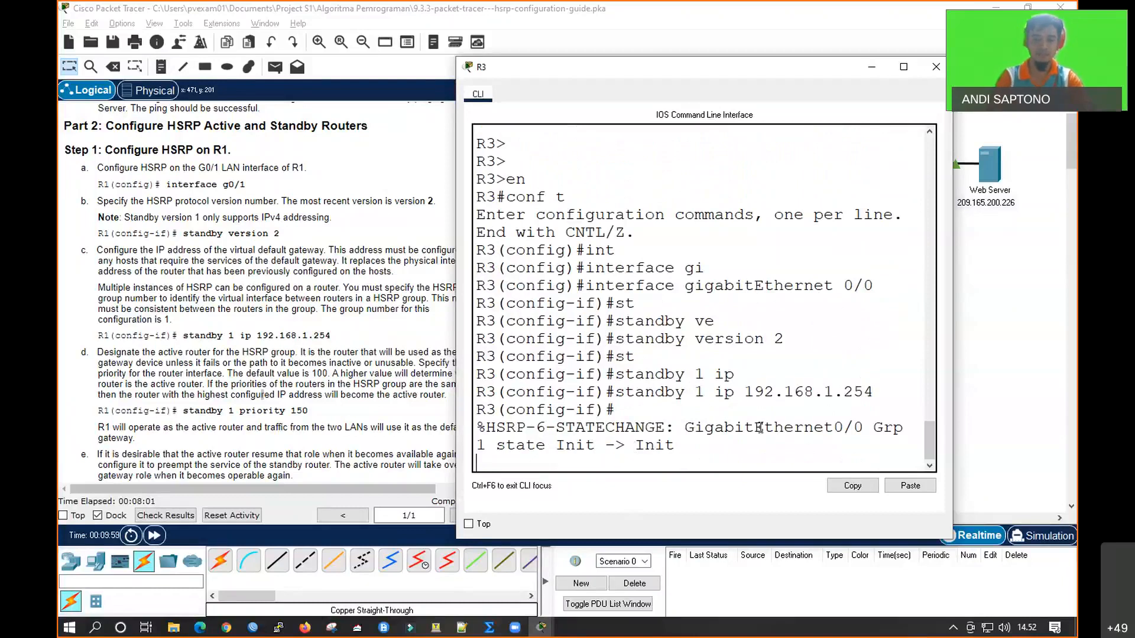
left_click(970, 397)
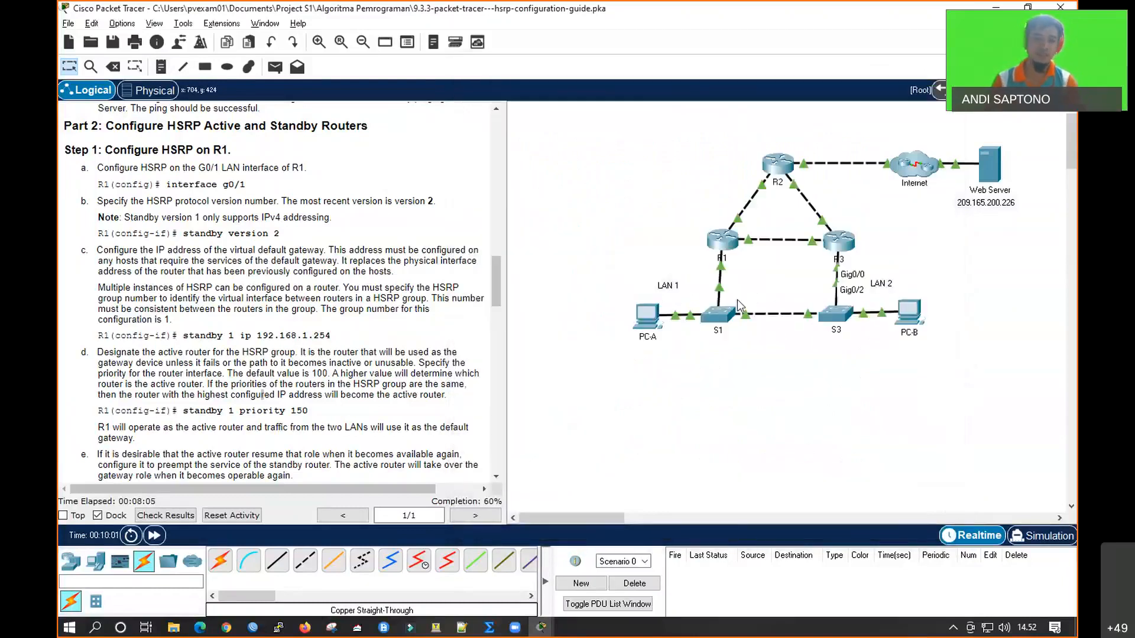
Continue to Step 3 of the instructions by opening R1's command line and leaving configuration mode with end
scroll(346, 372, "down", 5)
scroll(257, 382, "down", 1)
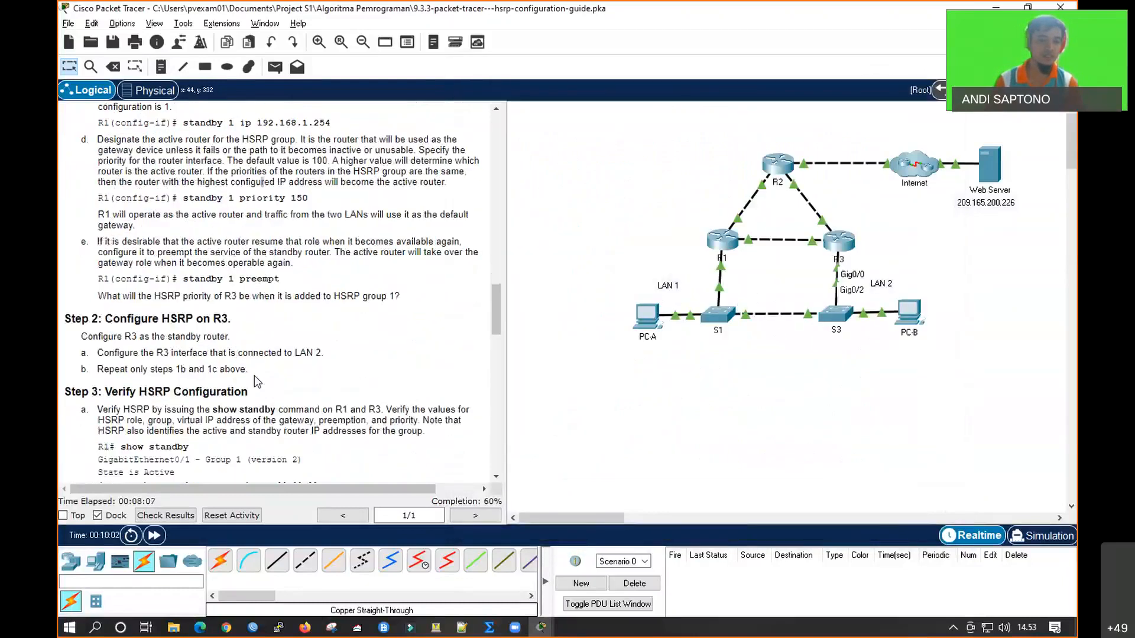
scroll(178, 414, "down", 3)
scroll(175, 421, "down", 5)
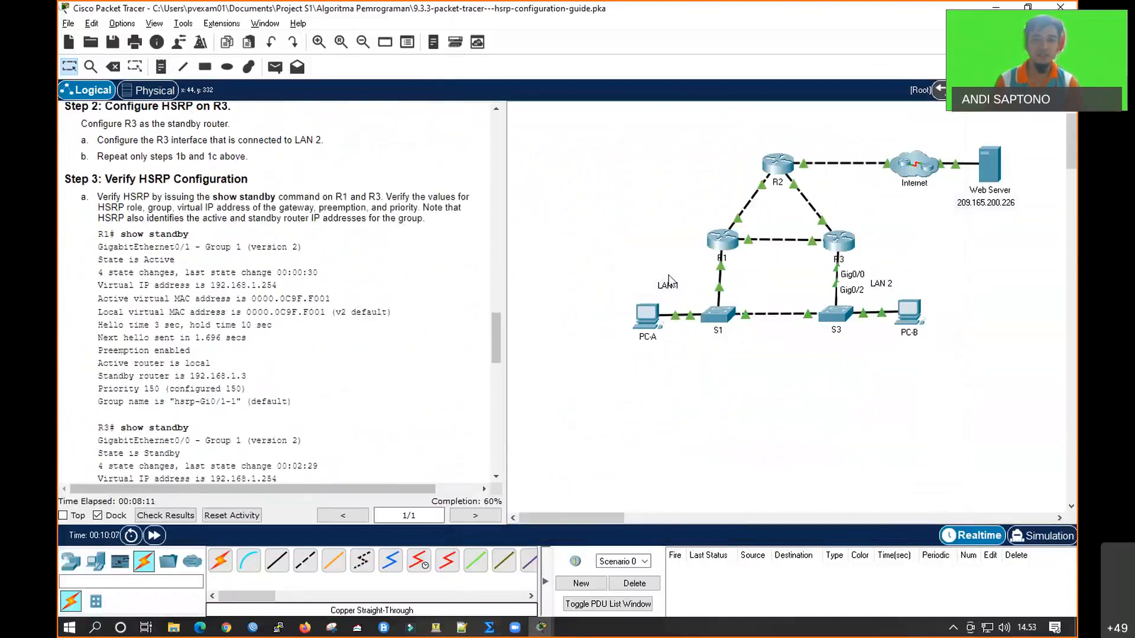
left_click(725, 256)
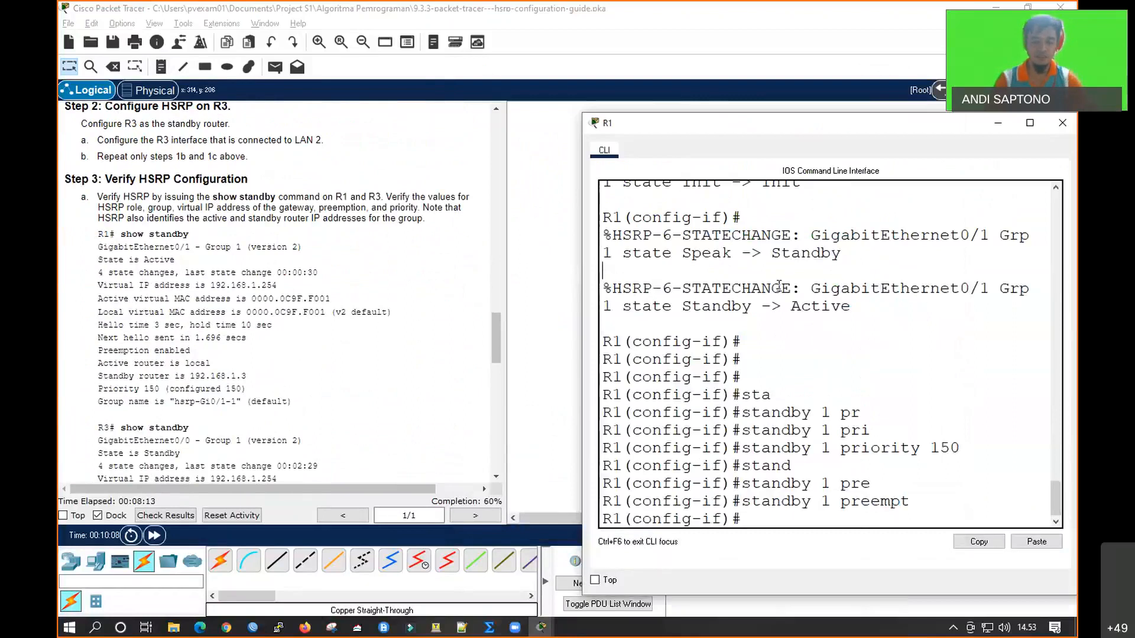
key("Return")
key("Return")
key("Return")
key("Return")
key("Return")
type("e")
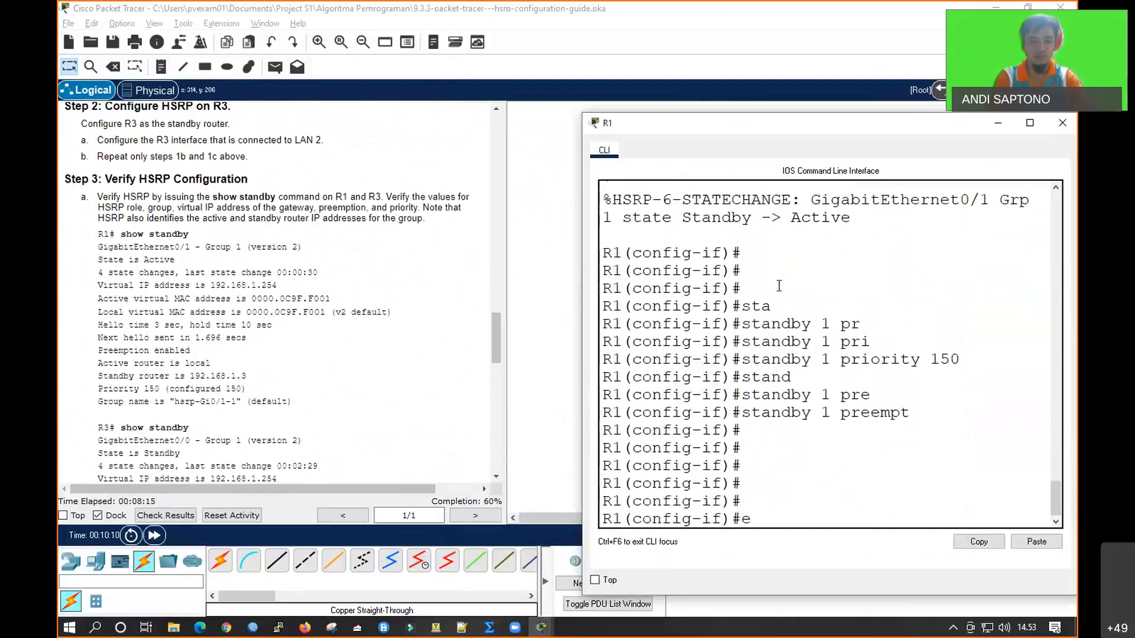
type("nd")
key("Return")
key("Return")
key("Return")
key("Return")
Run show standby on R1 to examine its HSRP role, group, virtual IP address, preemption and priority
type("sho")
key("Tab")
type("sta")
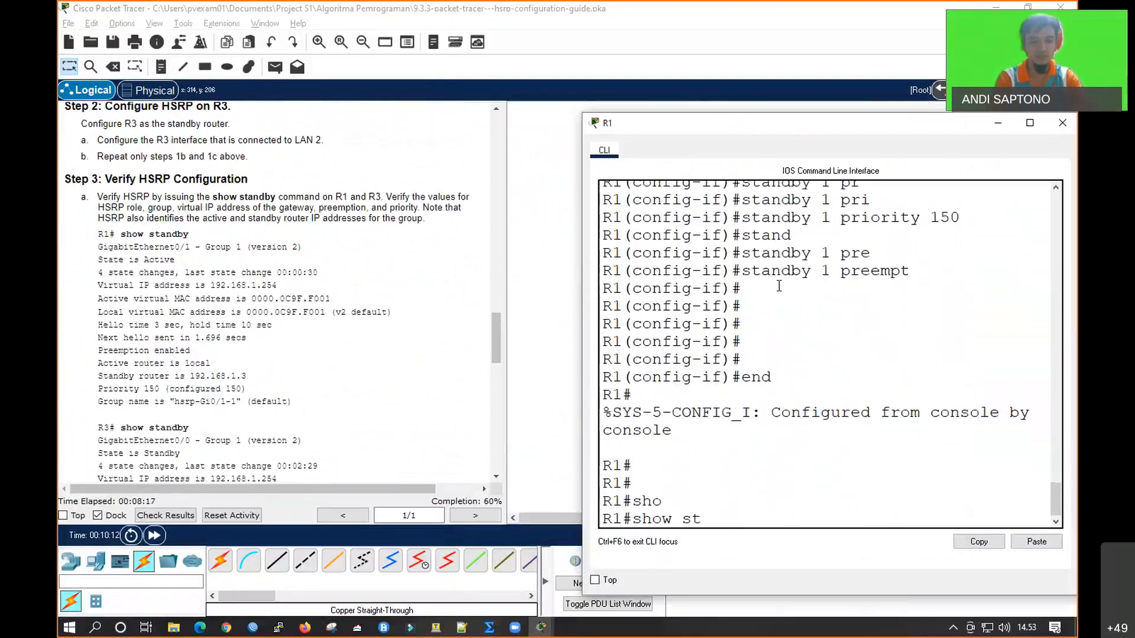
key("Tab")
type("ndb")
key("Tab")
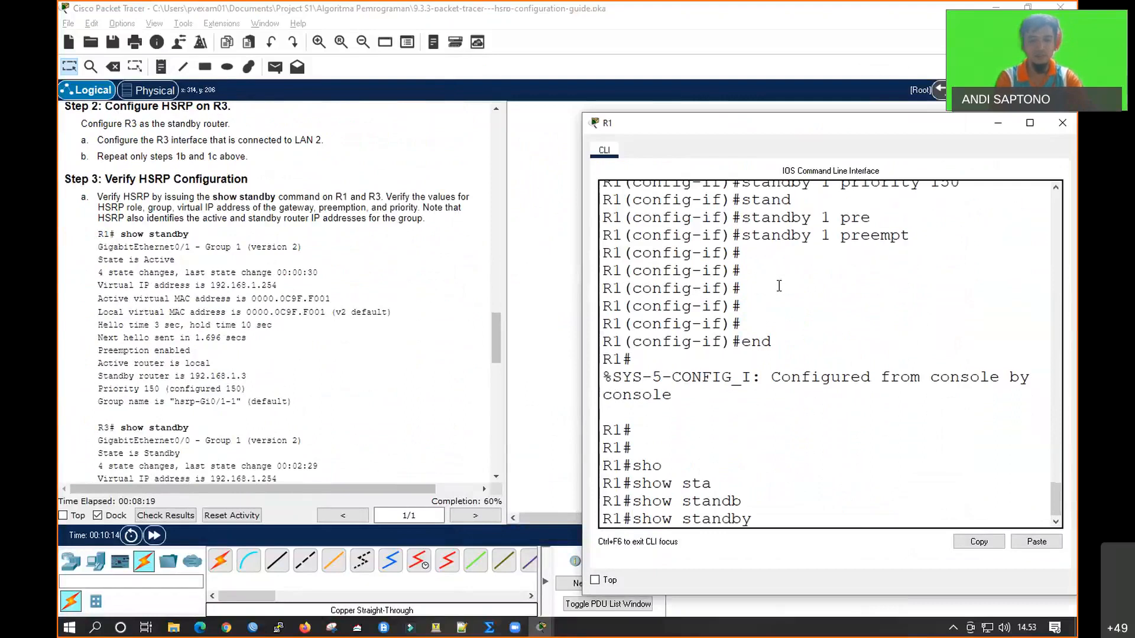
type("y")
key("Return")
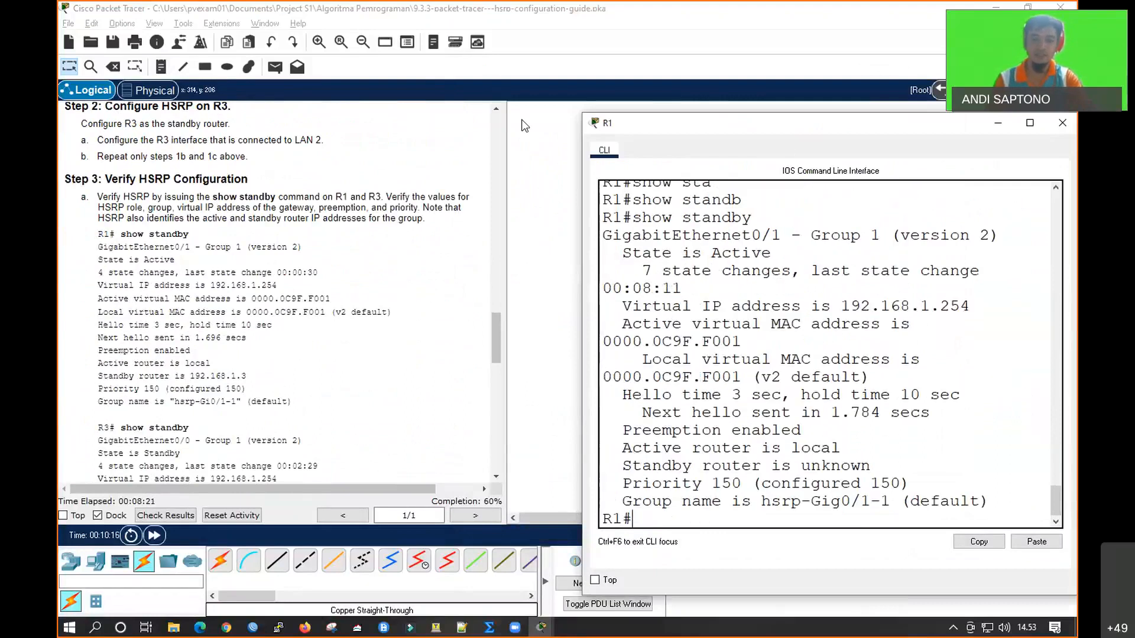
Open R3's command line, end configuration mode and run show standby to examine its HSRP status
left_click_drag(788, 130, 338, 116)
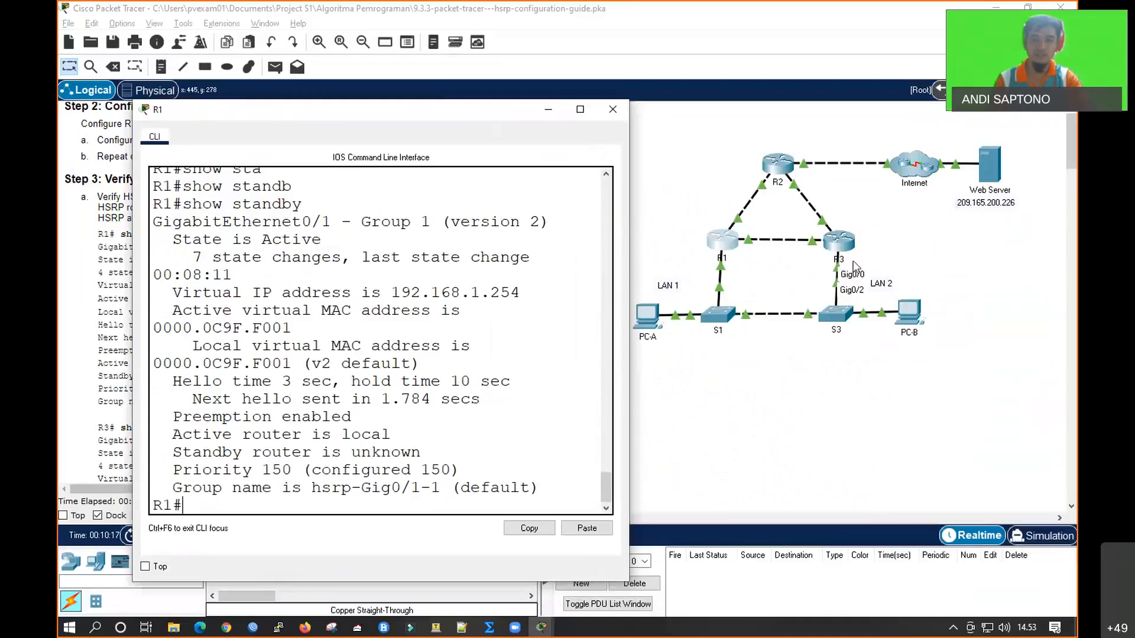
left_click(839, 241)
key("Return")
key("Return")
key("Return")
type("sho")
key("Tab")
type("stand")
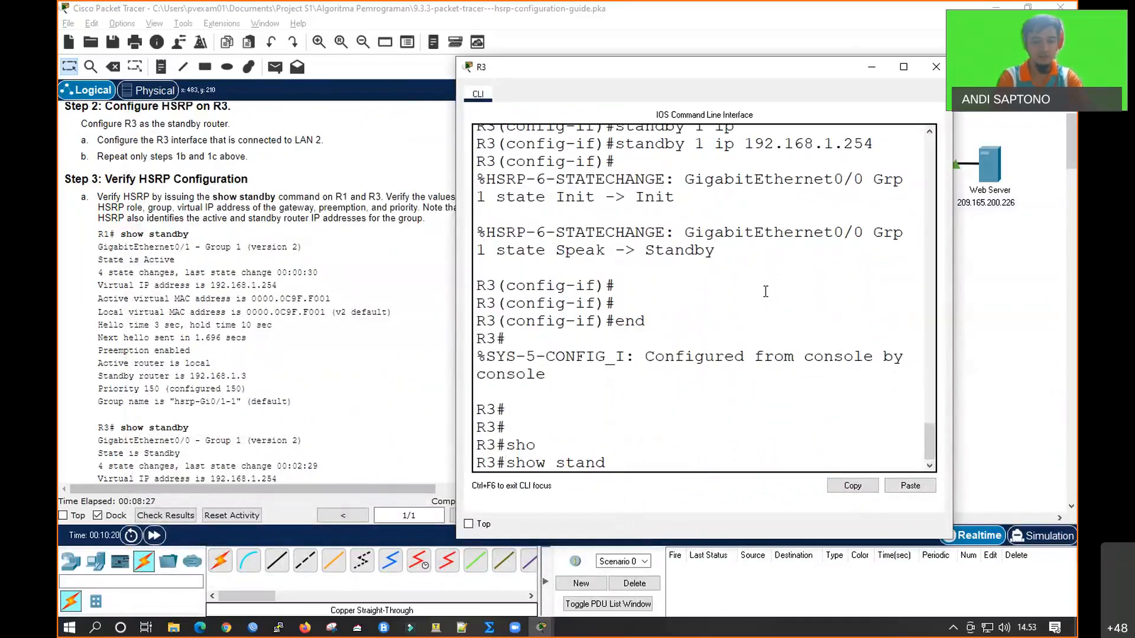
type("b")
key("Tab")
key("Return")
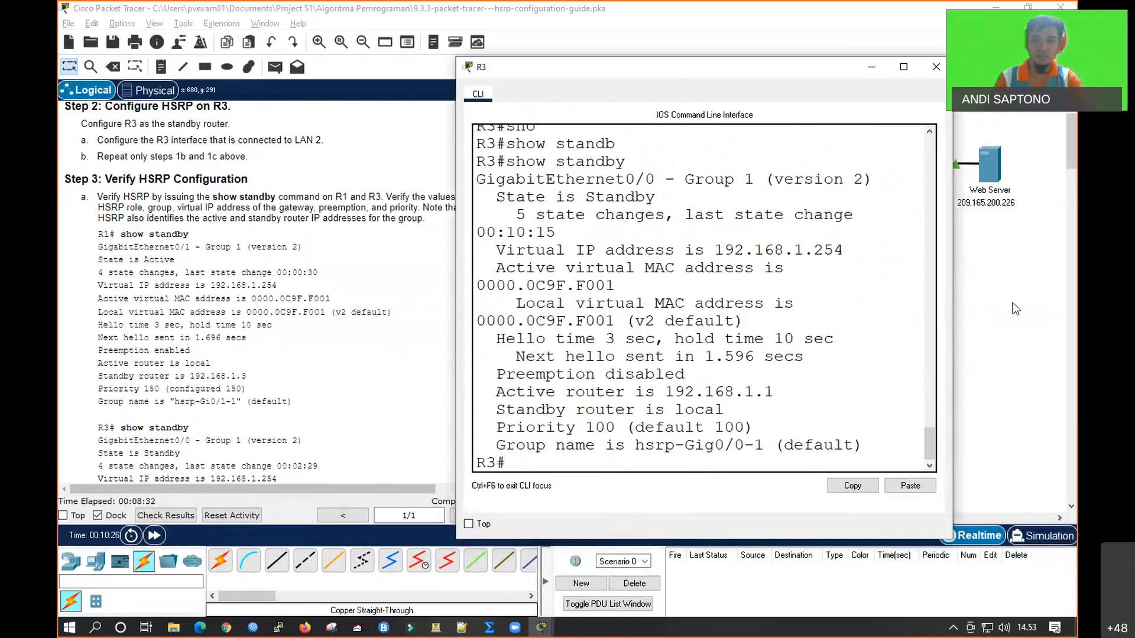
Compare the show standby output of R1 and R3, highlighting the priority on both routers and the virtual IP address on R1
left_click(721, 239)
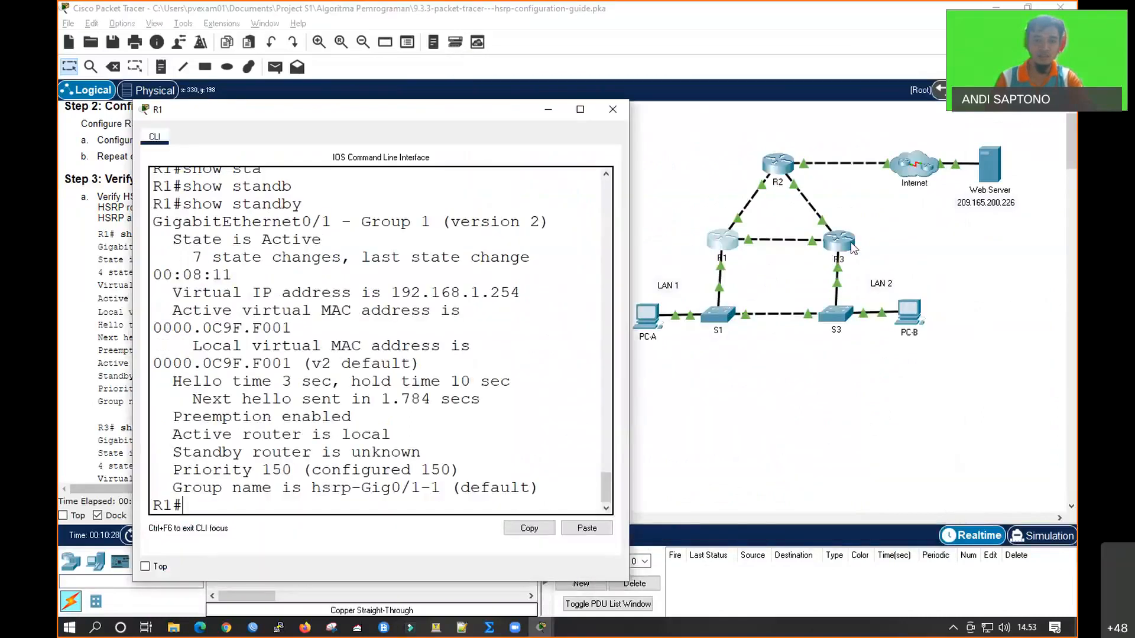
left_click(851, 246)
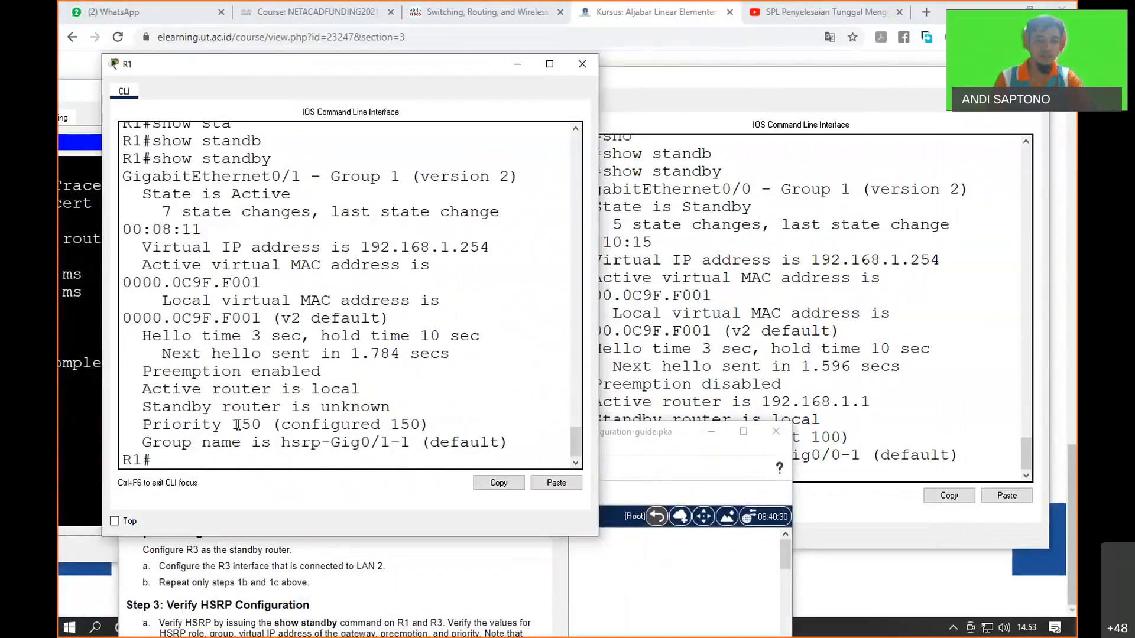
double_click(237, 424)
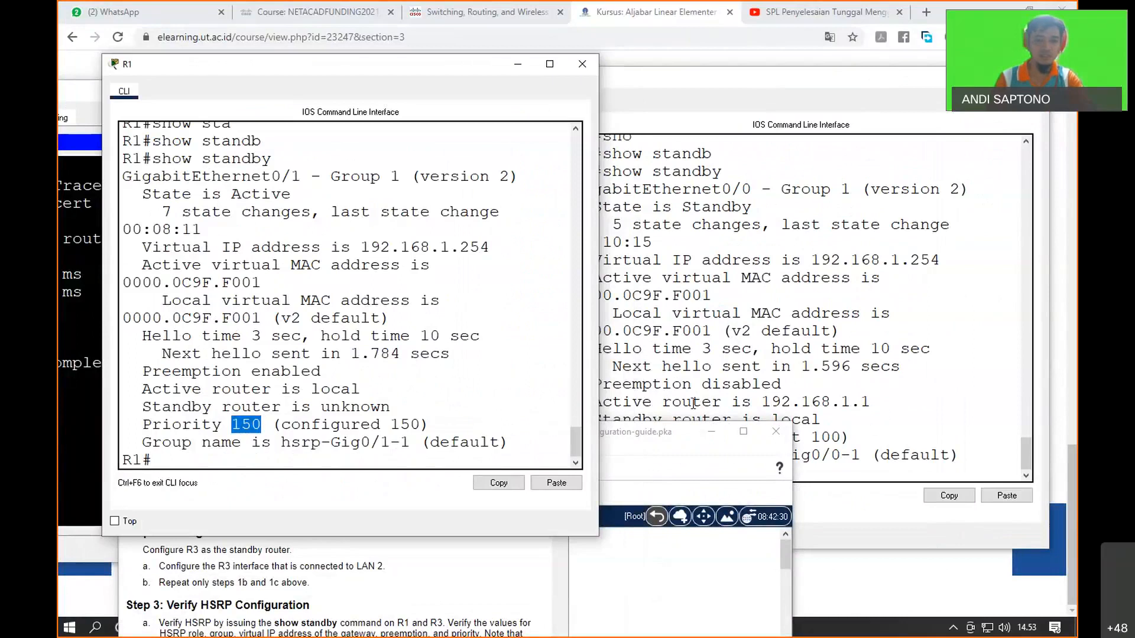
left_click(787, 369)
left_click_drag(672, 437, 731, 438)
left_click_drag(212, 424, 263, 422)
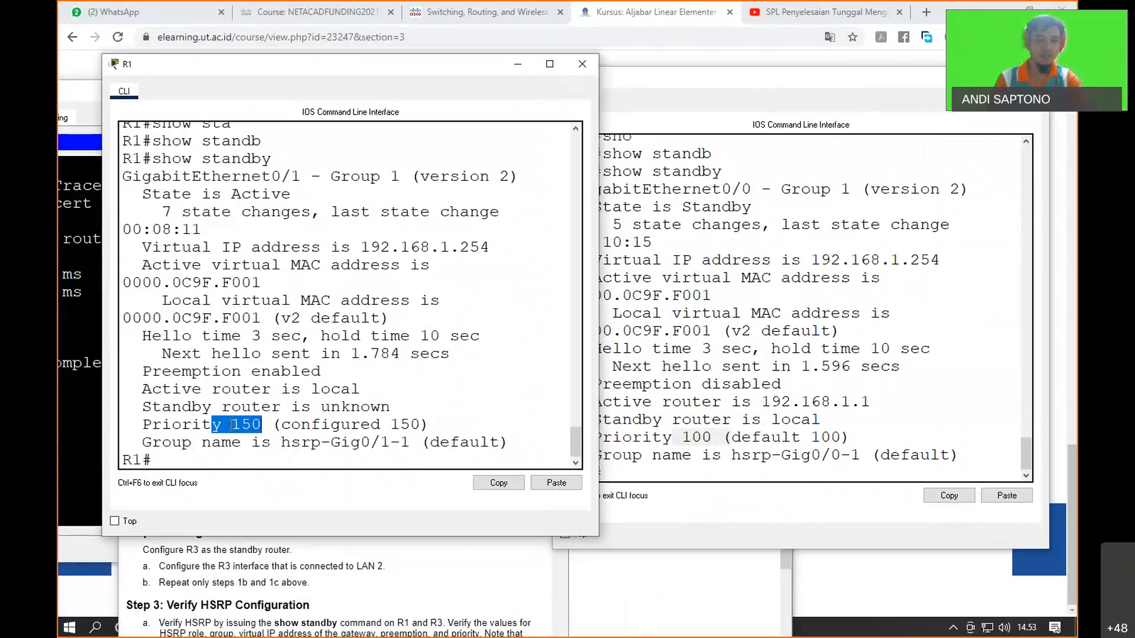
left_click_drag(703, 74, 772, 77)
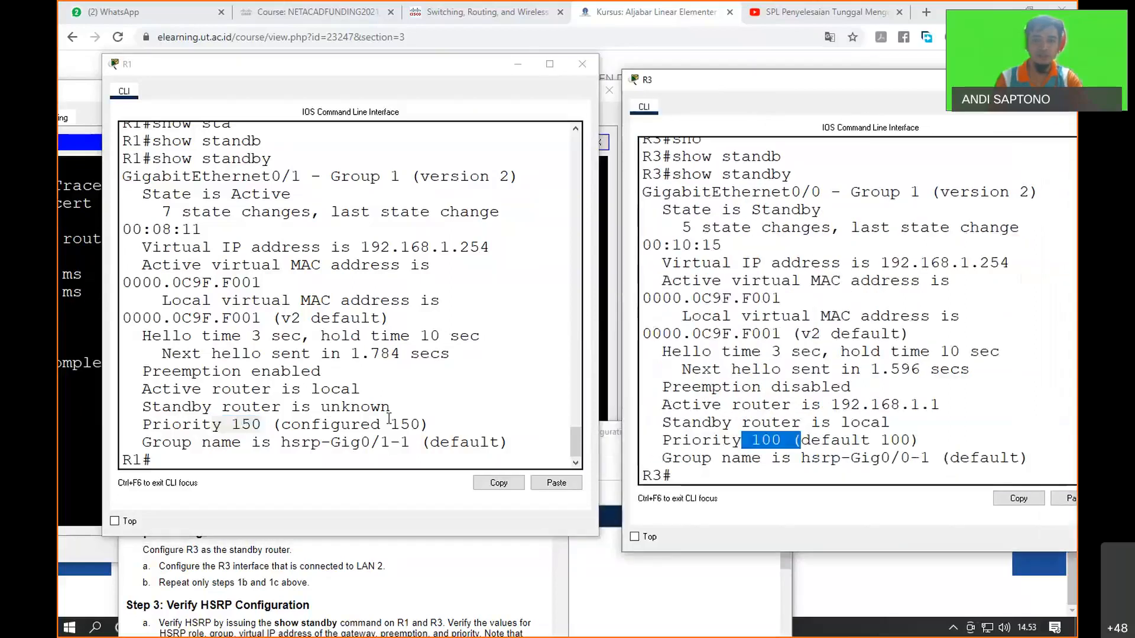
left_click(320, 408)
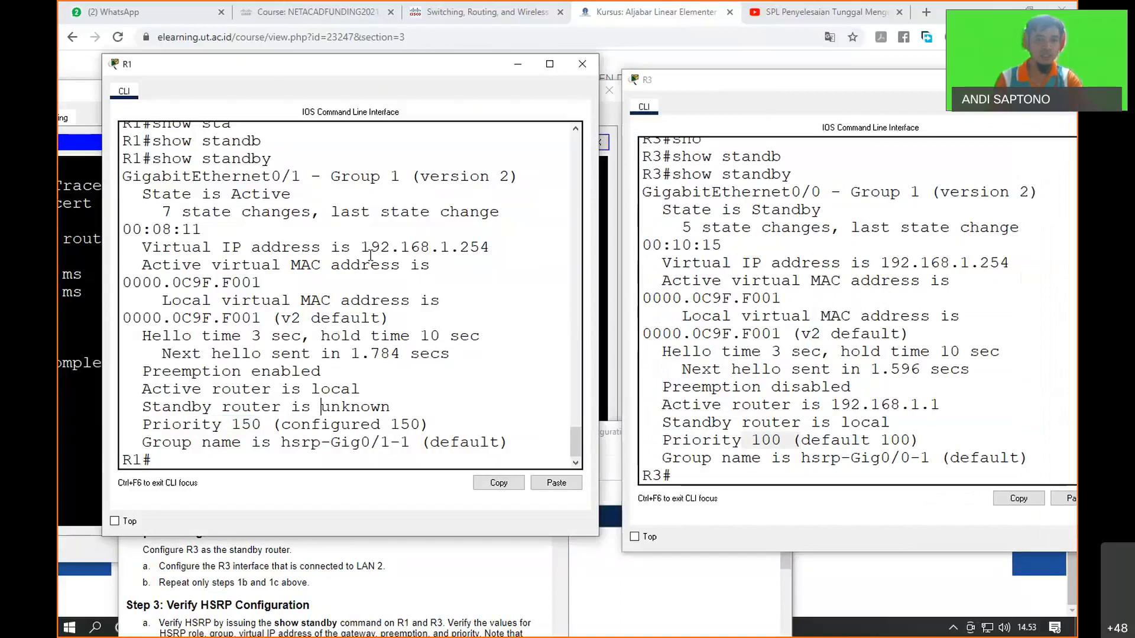
left_click_drag(361, 247, 489, 248)
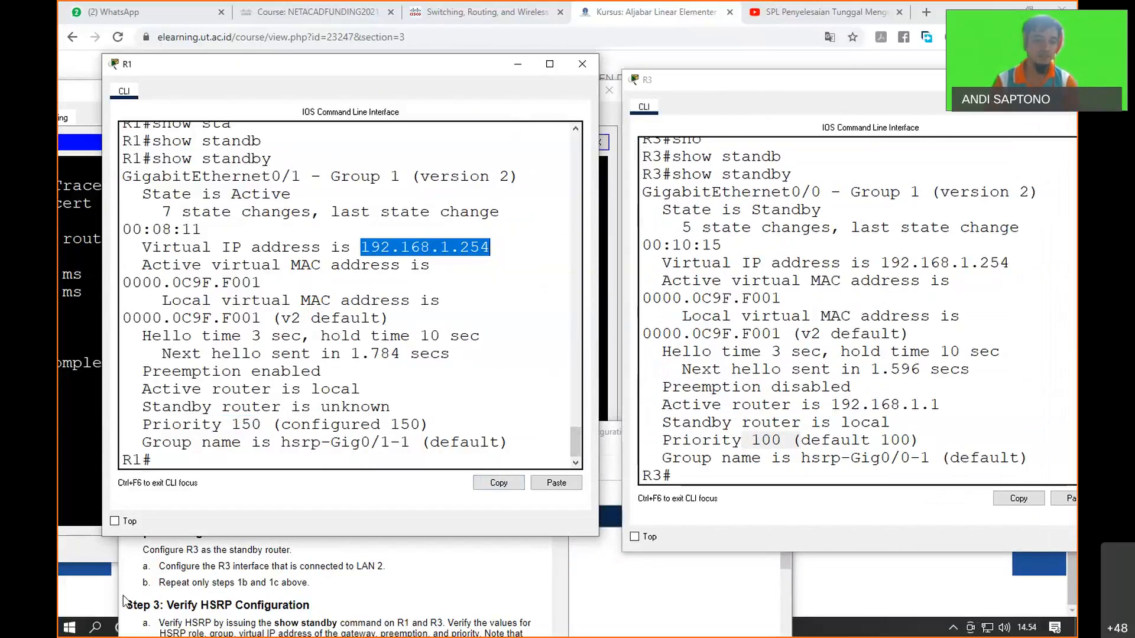
Put the R1 and R3 command-line windows away and bring back the main Packet Tracer window maximized
left_click(518, 64)
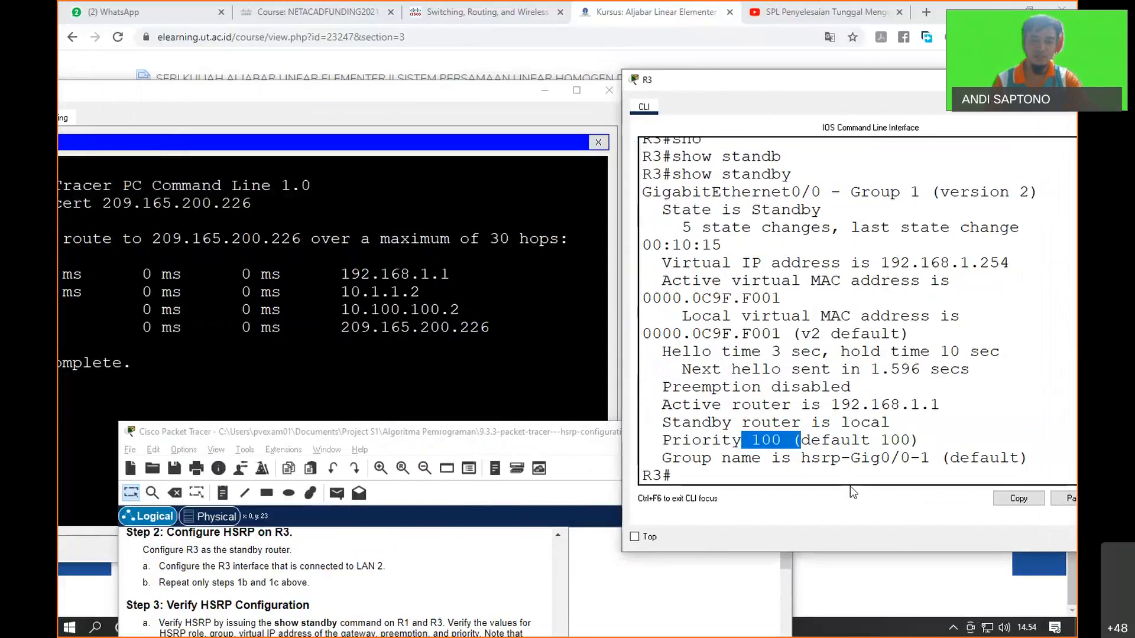
left_click(1038, 80)
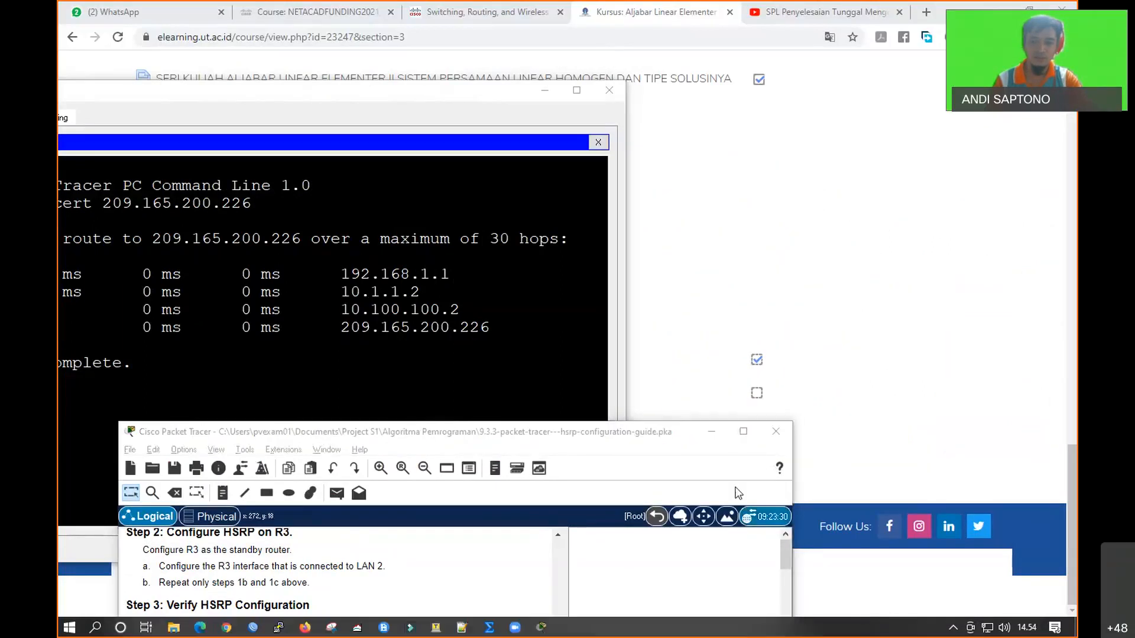
left_click(711, 432)
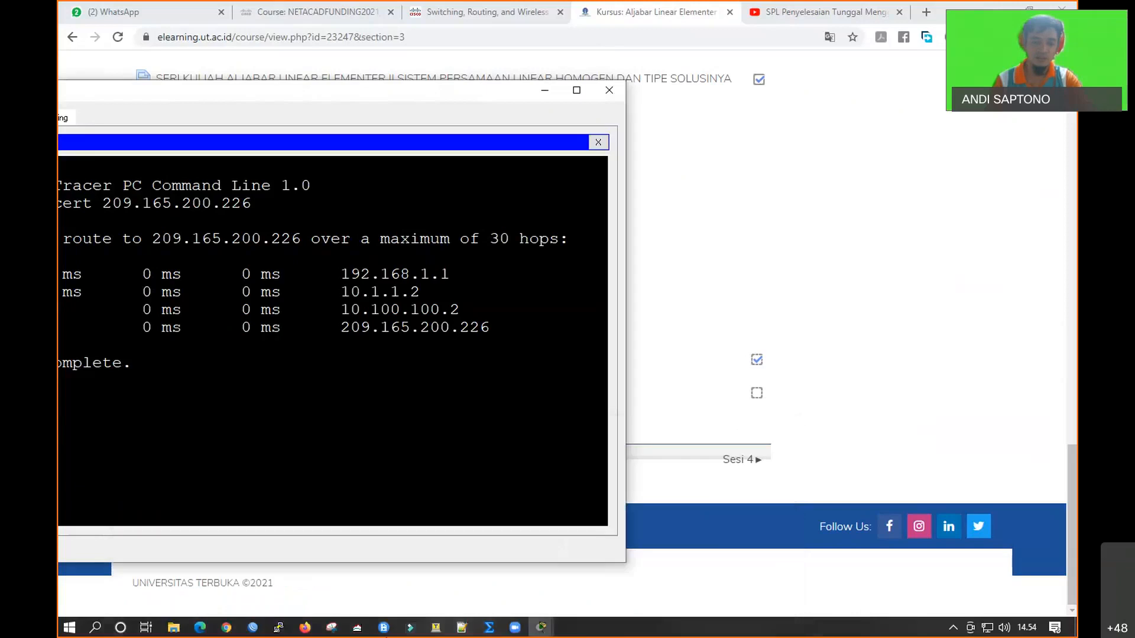
left_click(541, 627)
left_click(385, 566)
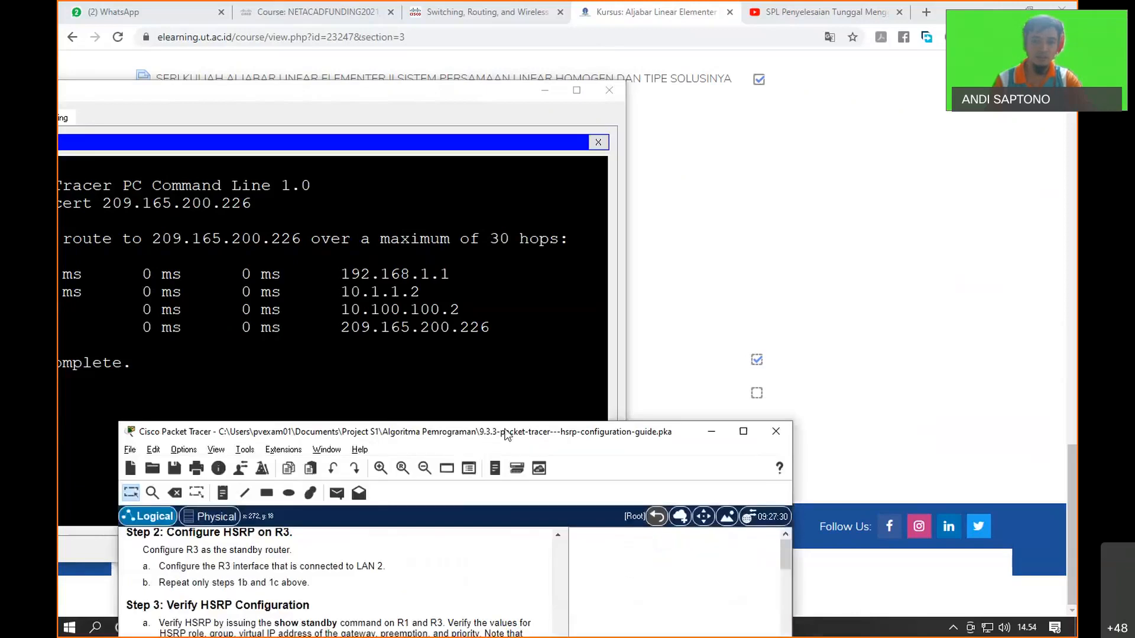
double_click(506, 432)
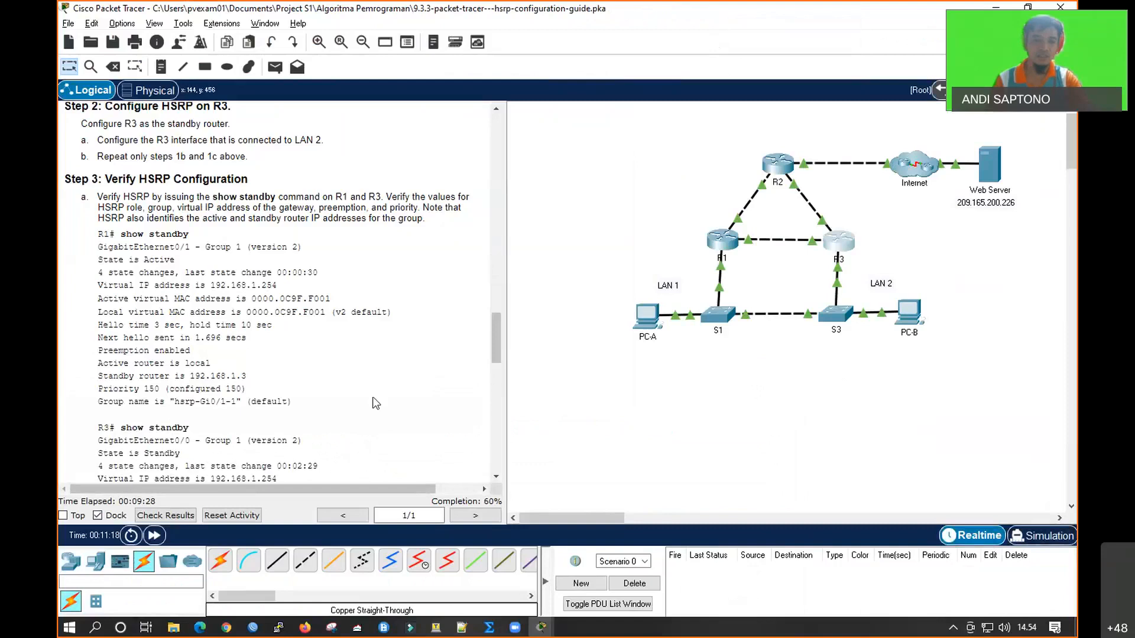
Read the Step 3 questions about the active and standby routers and place R1's and R3's show standby outputs side by side
scroll(322, 366, "down", 5)
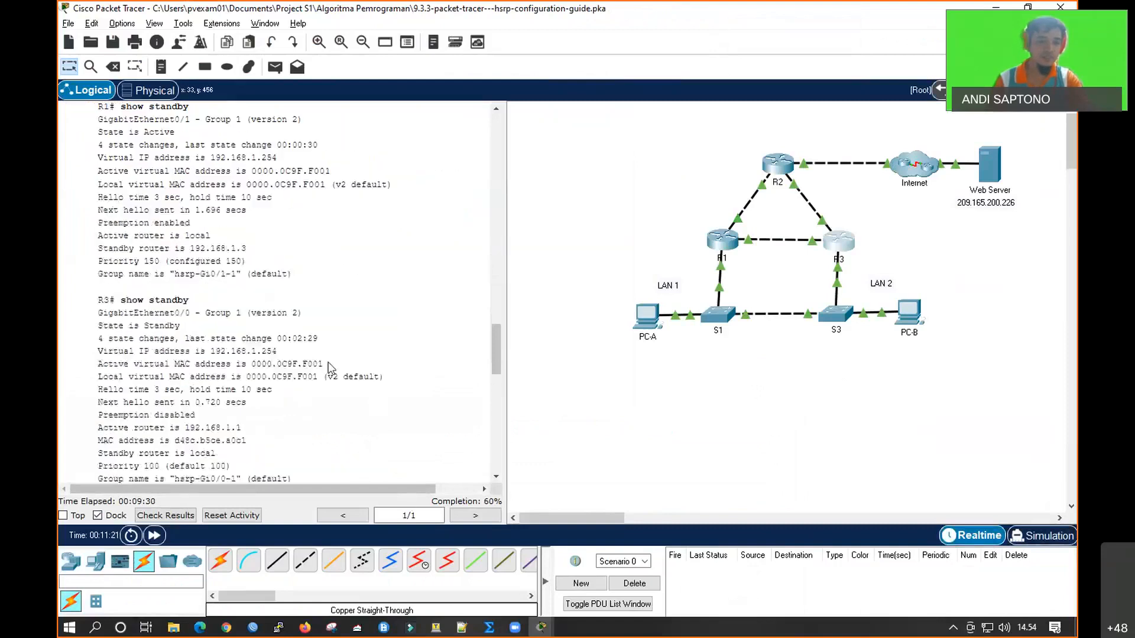
scroll(269, 349, "down", 1)
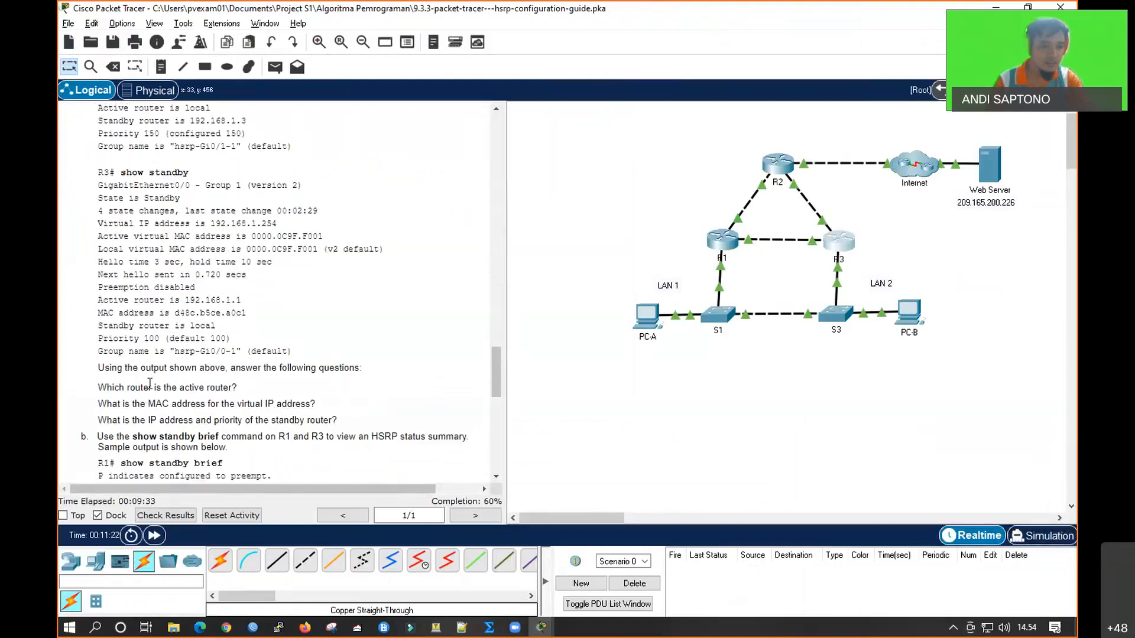
left_click(727, 251)
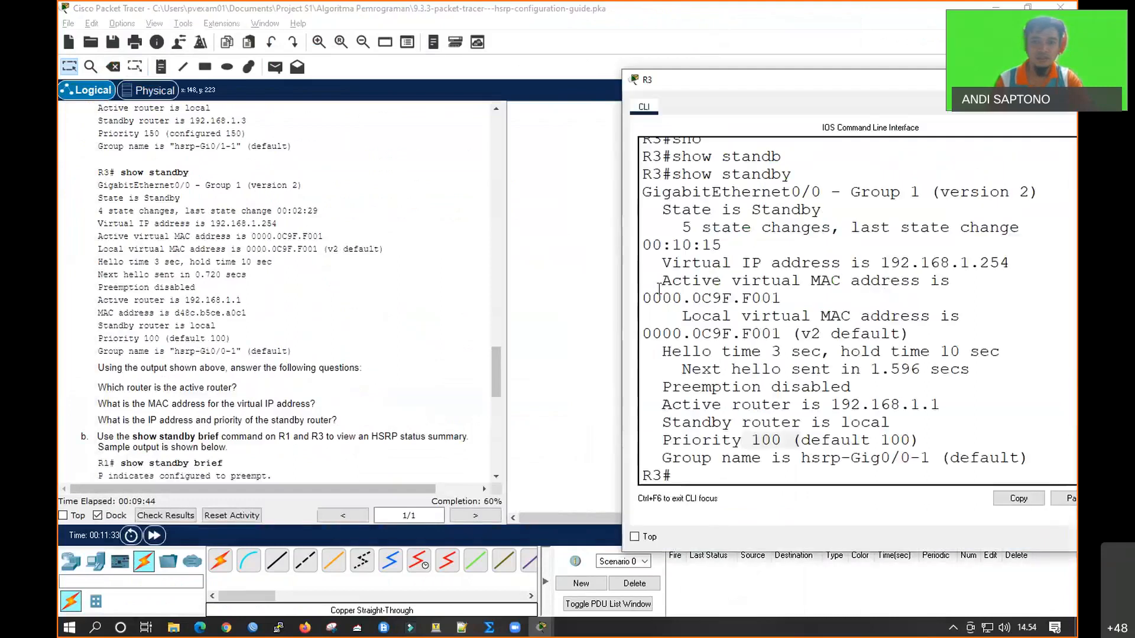
left_click_drag(620, 289, 549, 289)
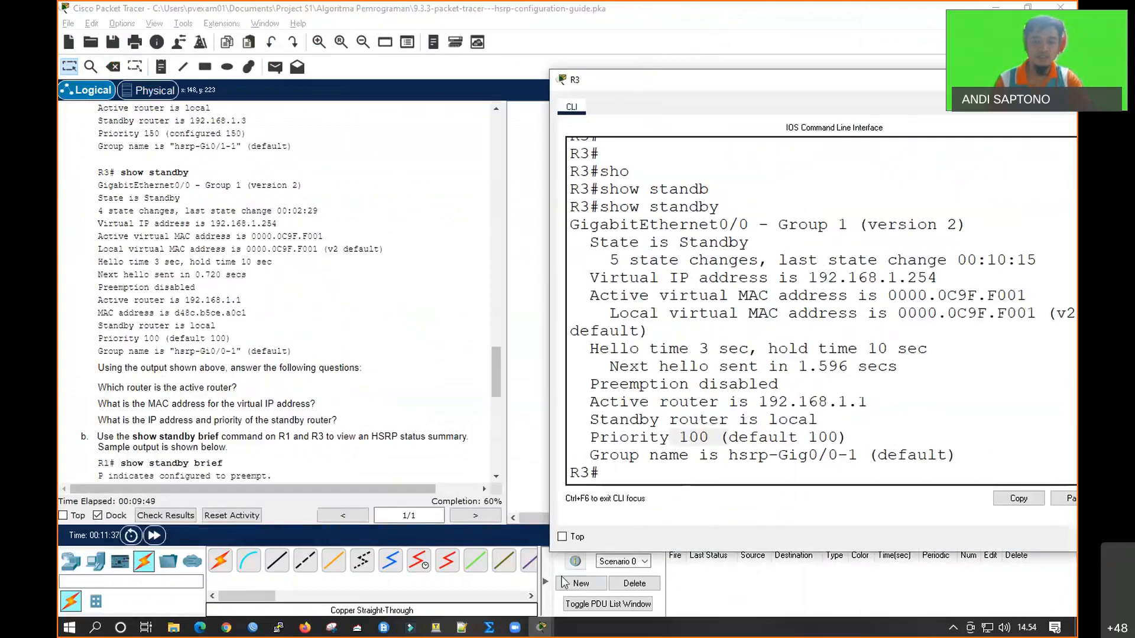
left_click(540, 627)
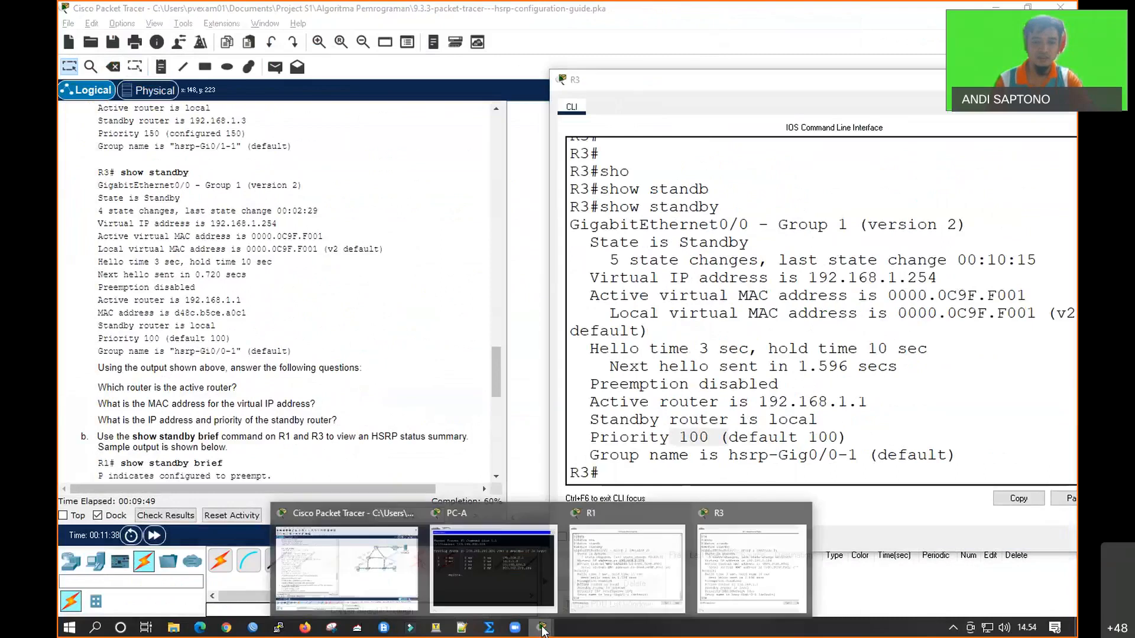
left_click(627, 571)
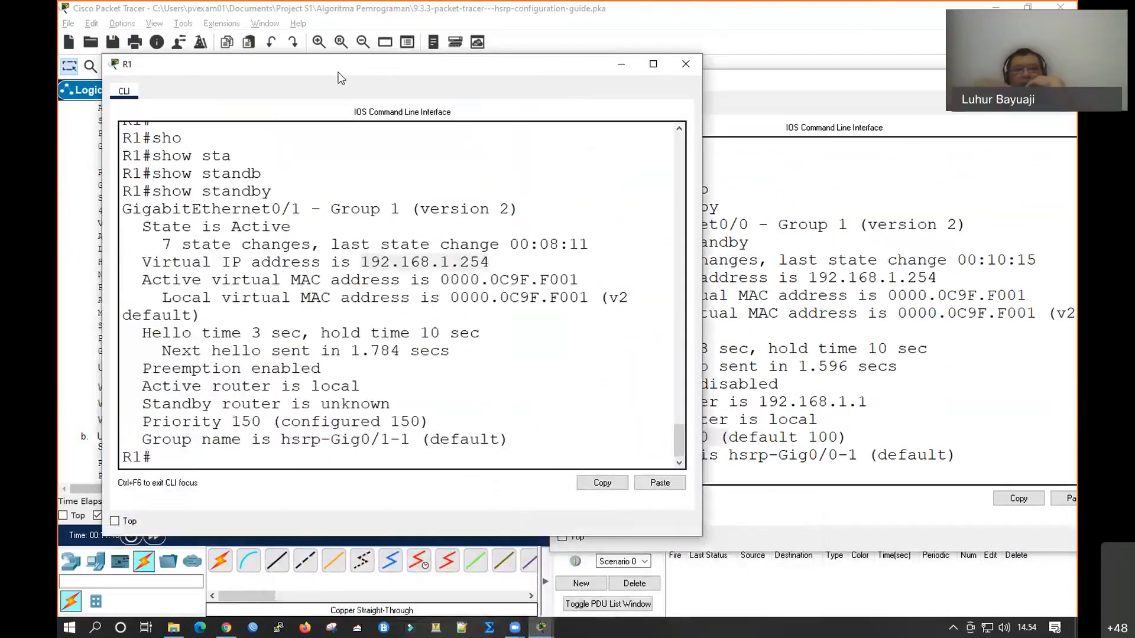
left_click_drag(338, 72, 290, 76)
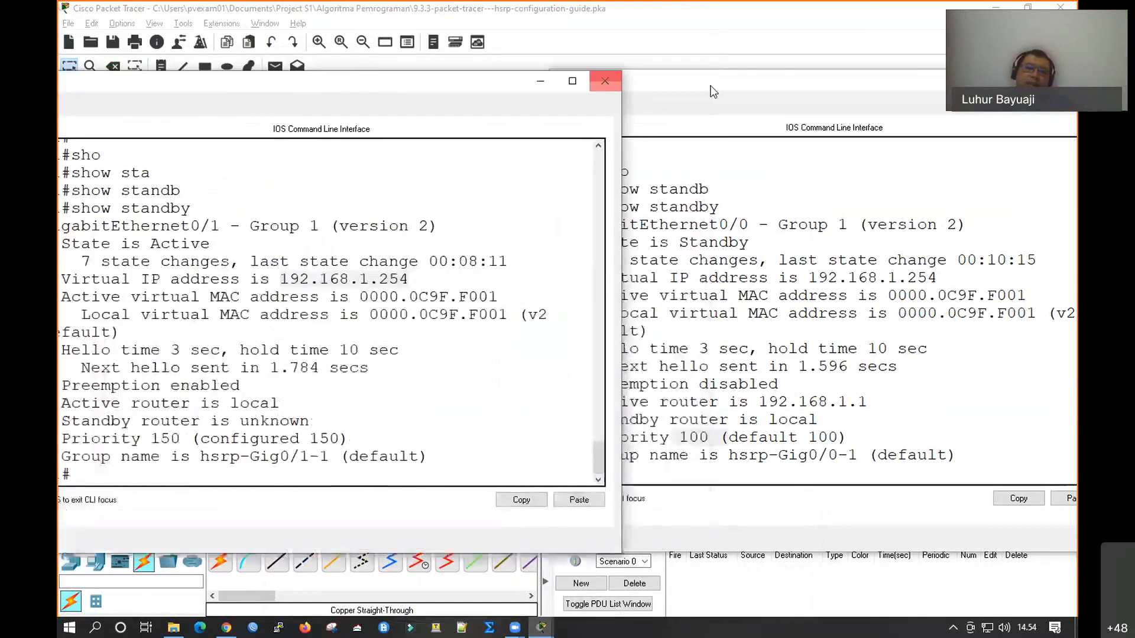
left_click(720, 85)
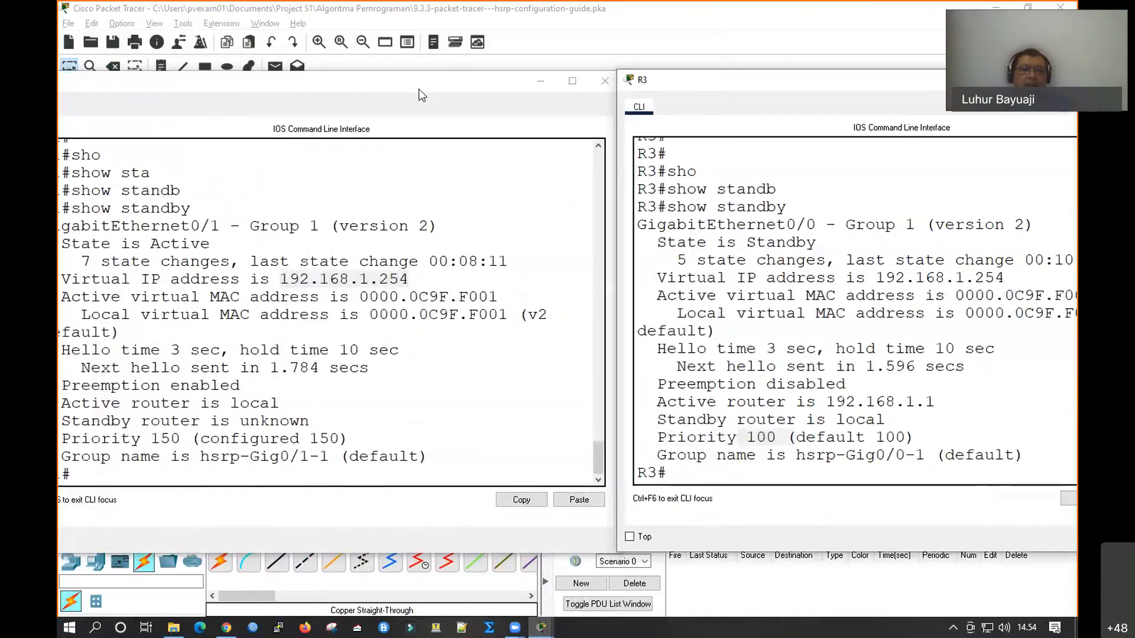
Arrange the R1 and R3 command-line windows side by side and highlight the HSRP state in R3's show standby output
left_click_drag(414, 85, 454, 92)
left_click_drag(773, 84, 808, 85)
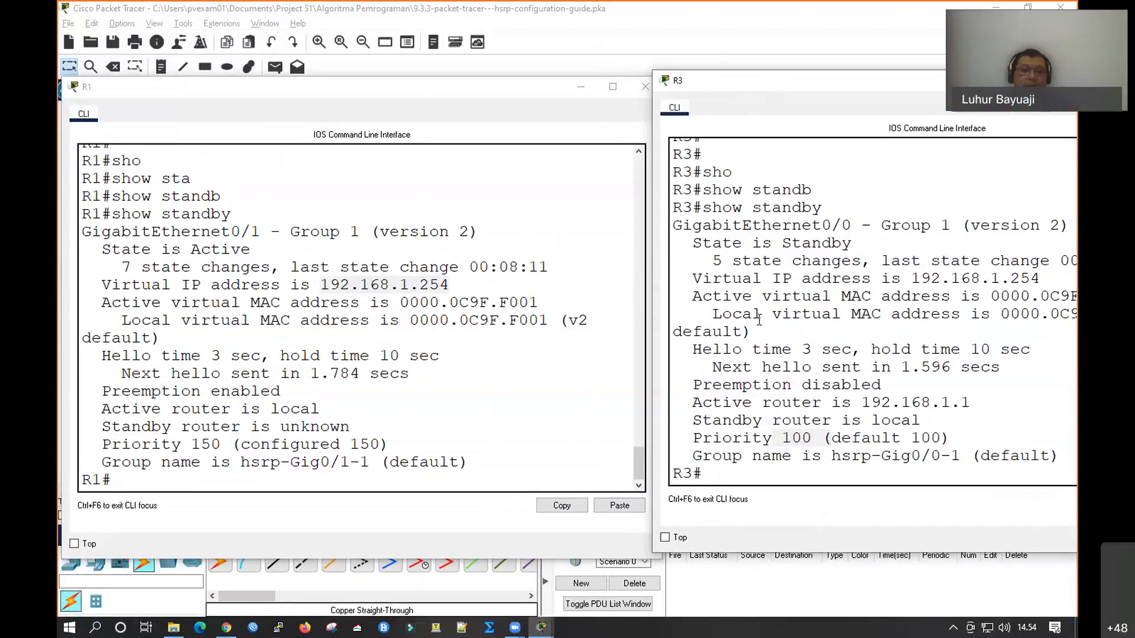
left_click_drag(783, 243, 851, 243)
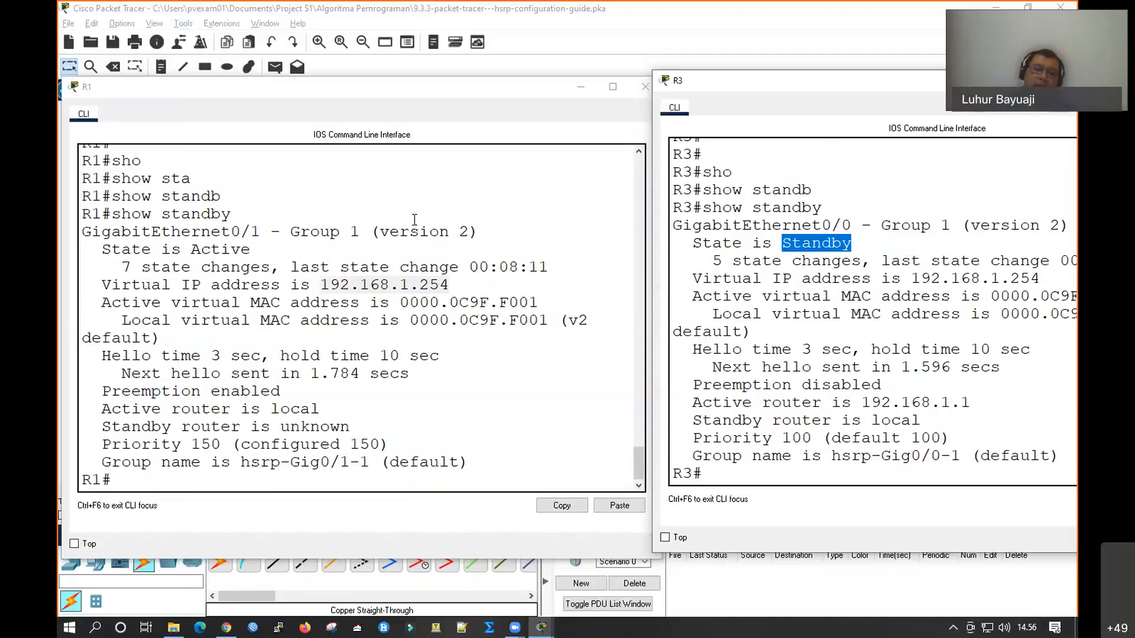
Return to the lab instructions on changing the default gateways and open PC-A's IP Configuration in place of its command prompt
left_click(214, 9)
scroll(287, 431, "down", 4)
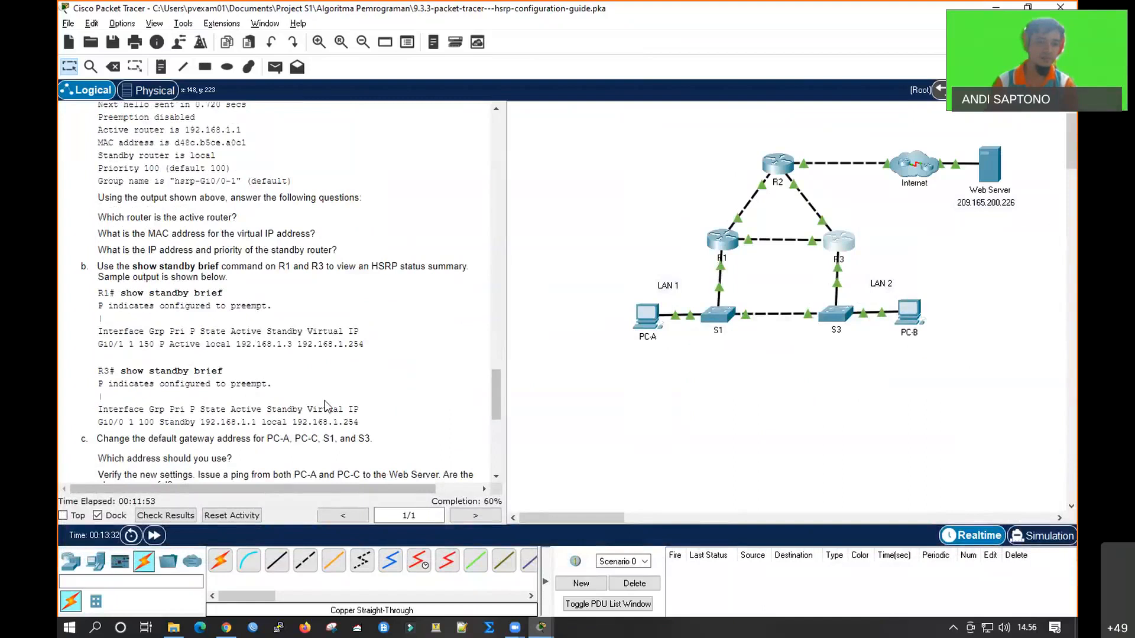
scroll(328, 407, "down", 1)
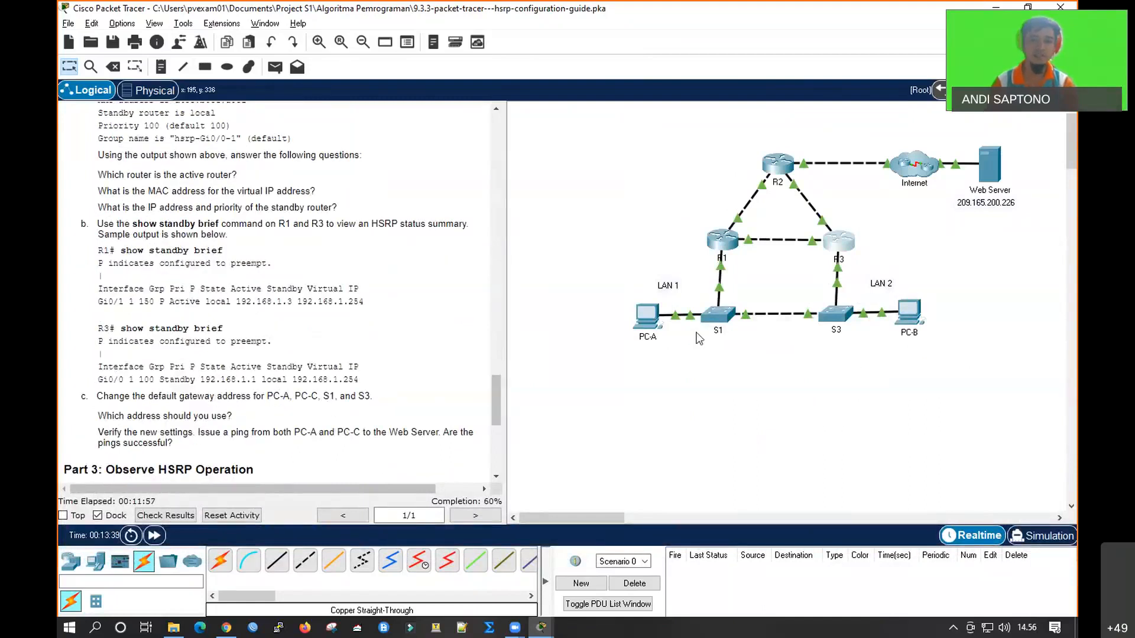
left_click(648, 316)
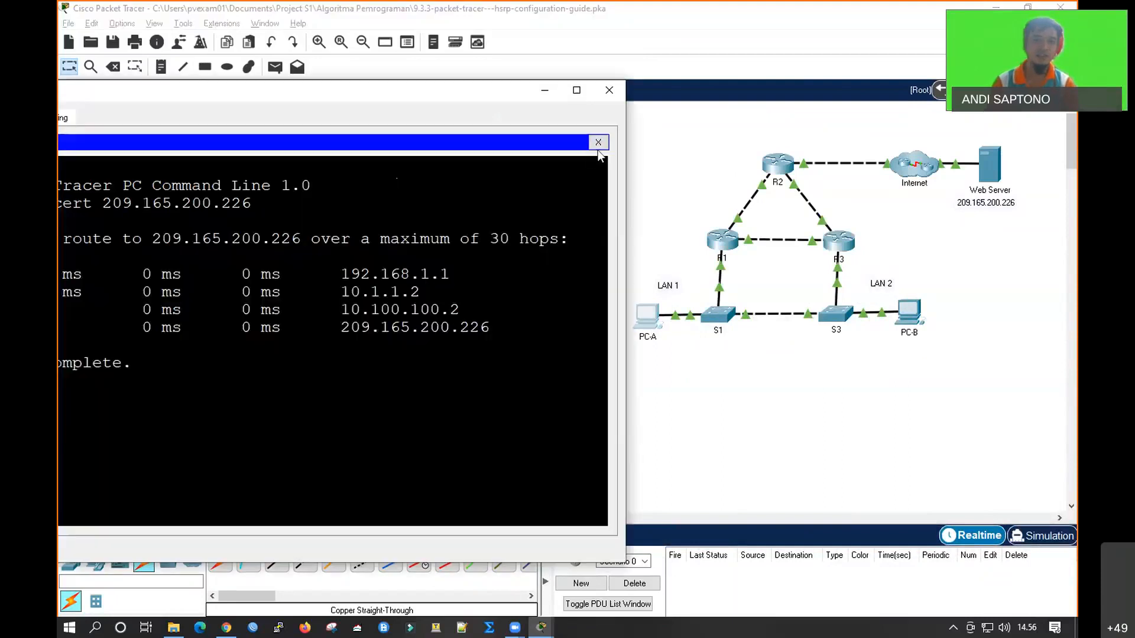
left_click(598, 143)
left_click_drag(407, 93, 548, 112)
left_click(183, 195)
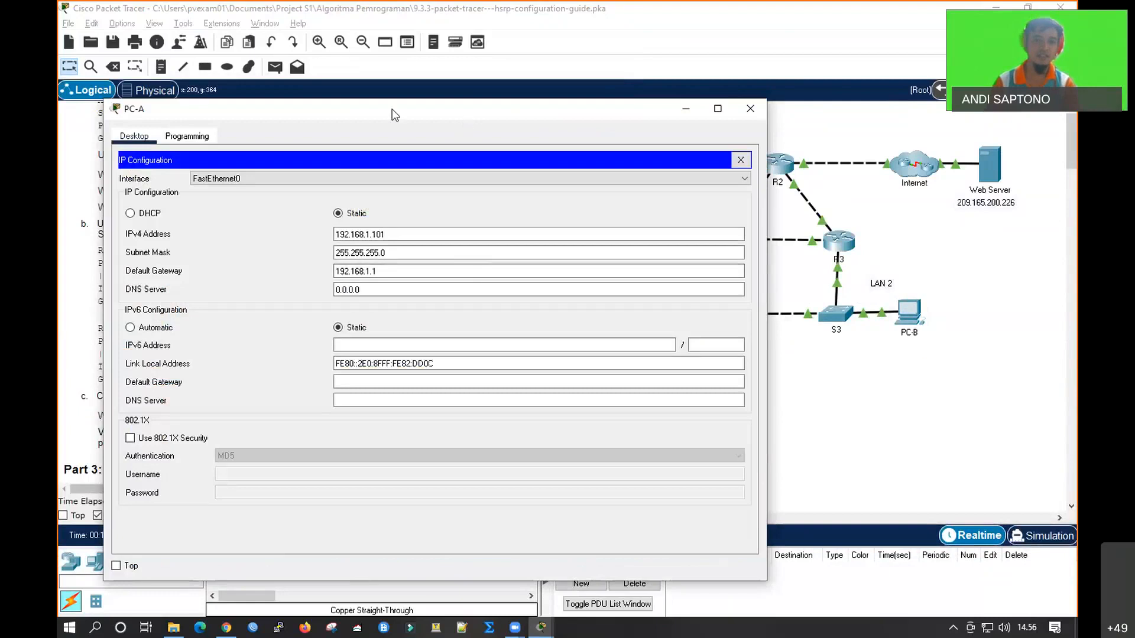
Set PC-A's IPv4 default gateway to 192.168.1.254 and close its configuration window
left_click_drag(392, 109, 298, 106)
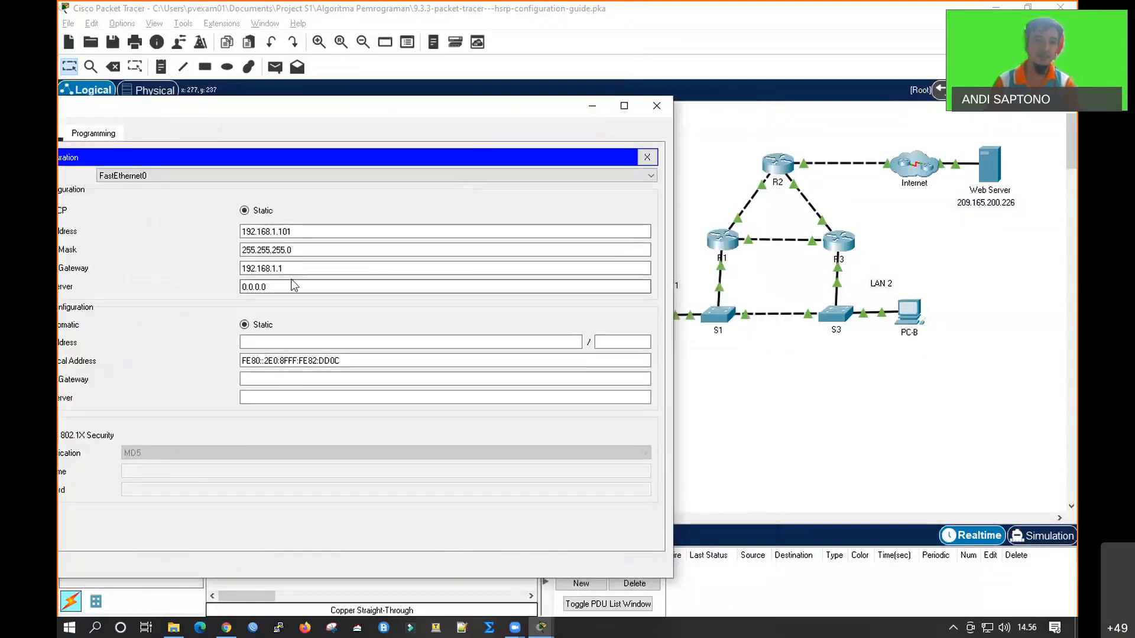
left_click_drag(341, 110, 425, 131)
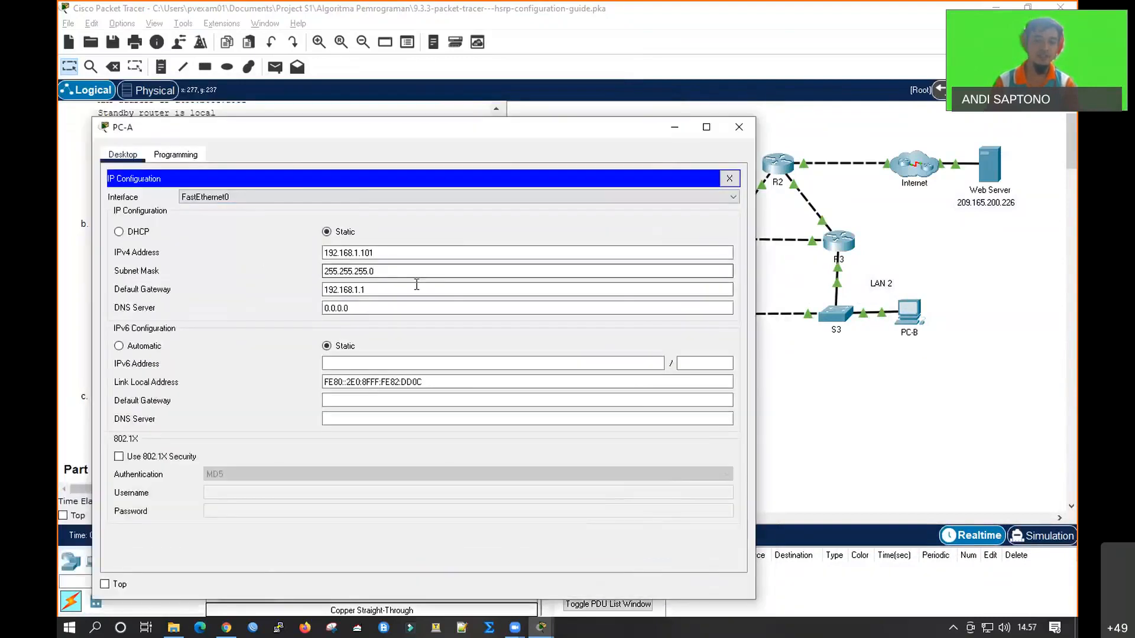
left_click_drag(395, 289, 278, 292)
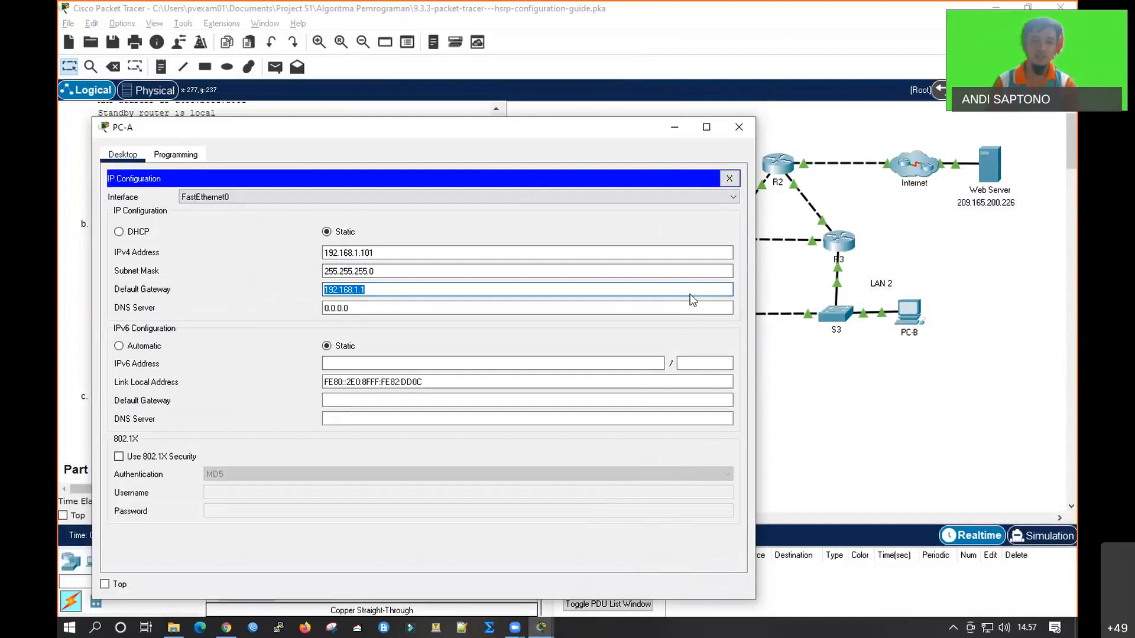
left_click_drag(517, 123, 708, 285)
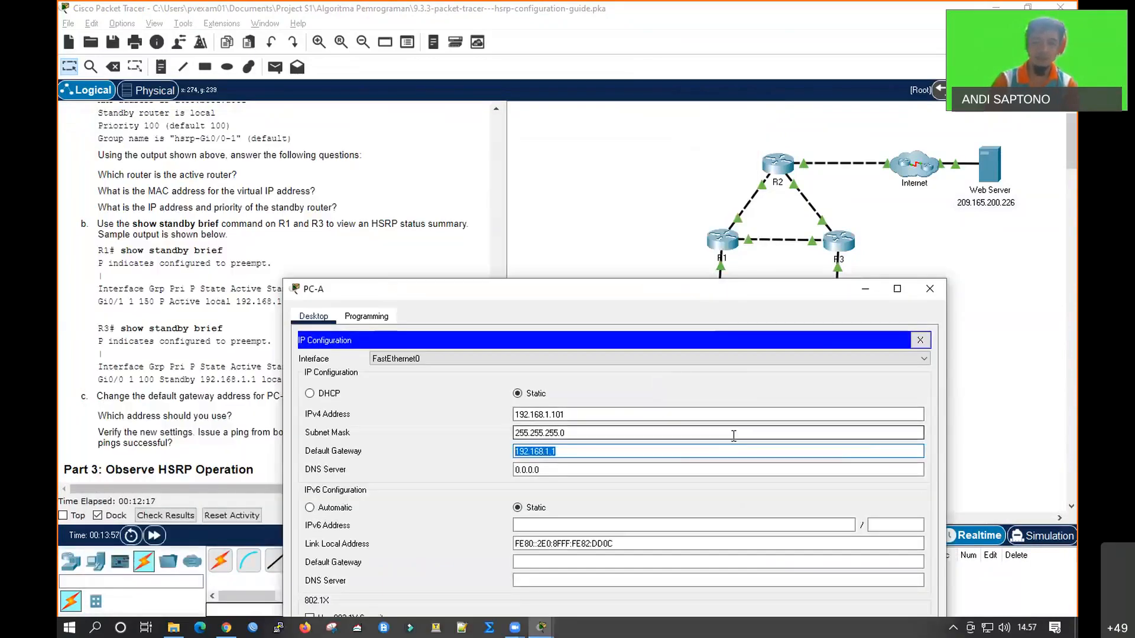
type("192.168.1")
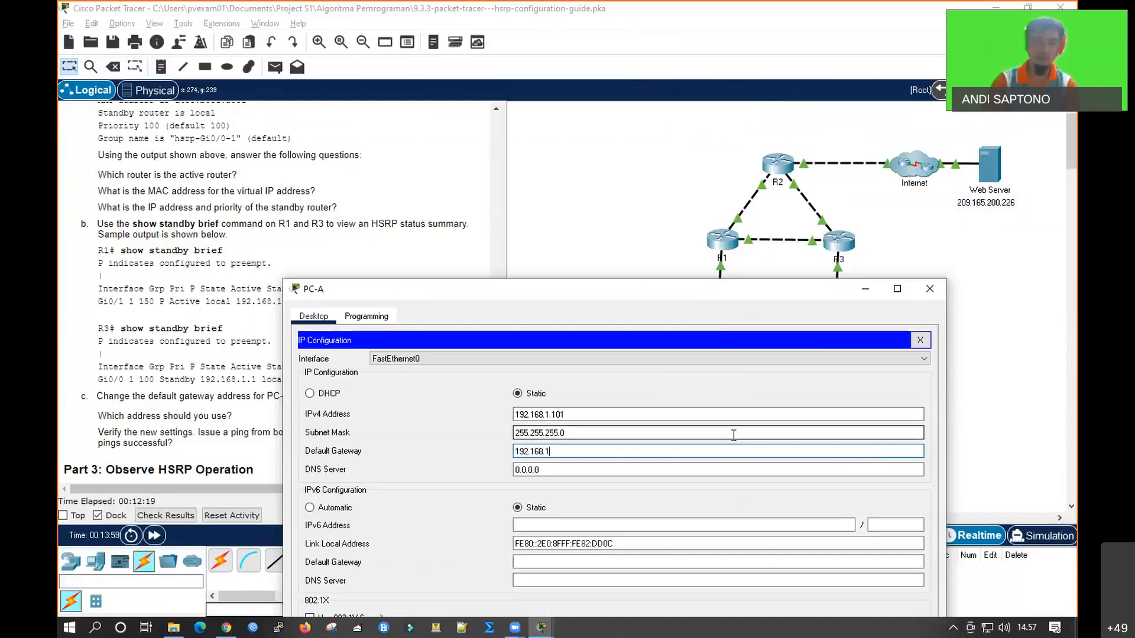
type(".254")
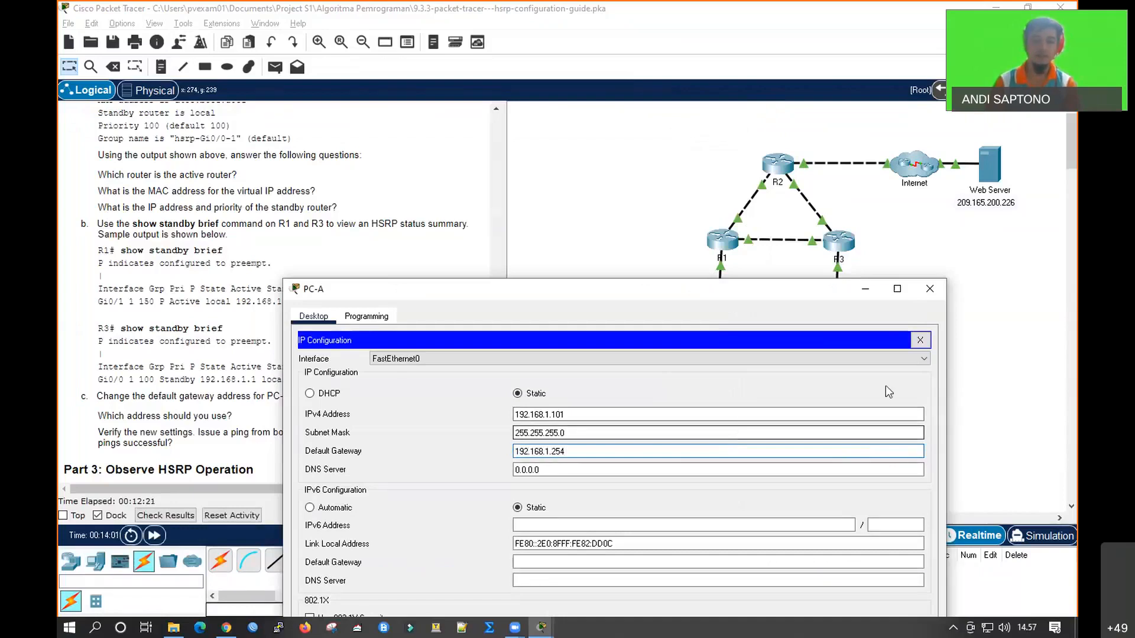
left_click(920, 341)
left_click(929, 288)
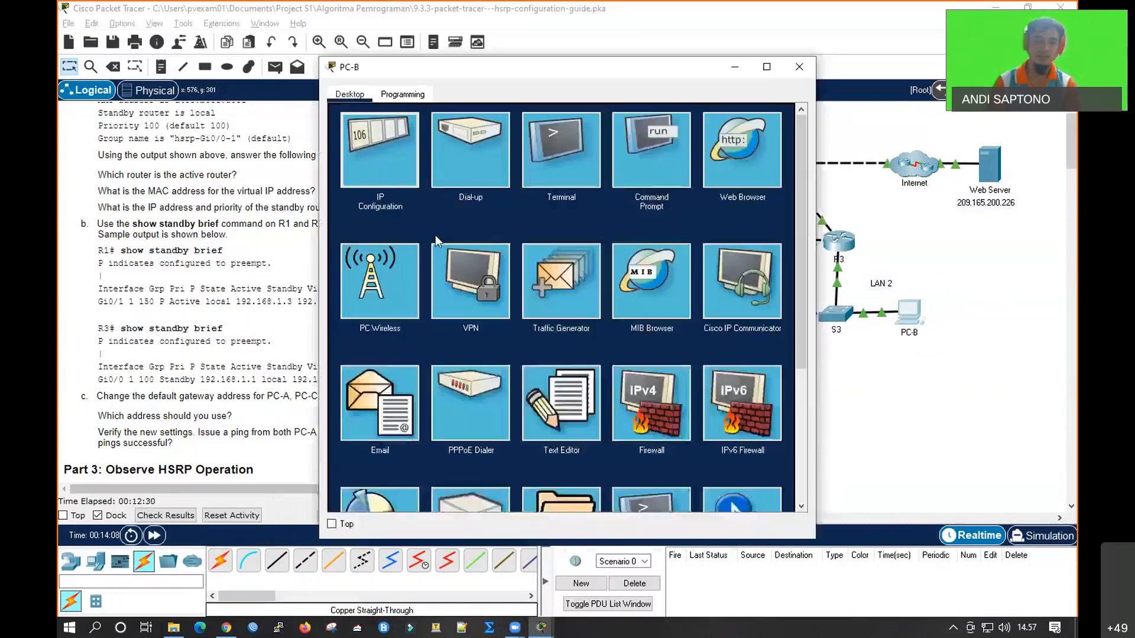
Open PC-B's IP Configuration, set its IPv4 default gateway to 192.168.1.254 and close the window
left_click(435, 235)
left_click_drag(568, 229, 467, 232)
key("BackSpace")
type("192.168.1.25")
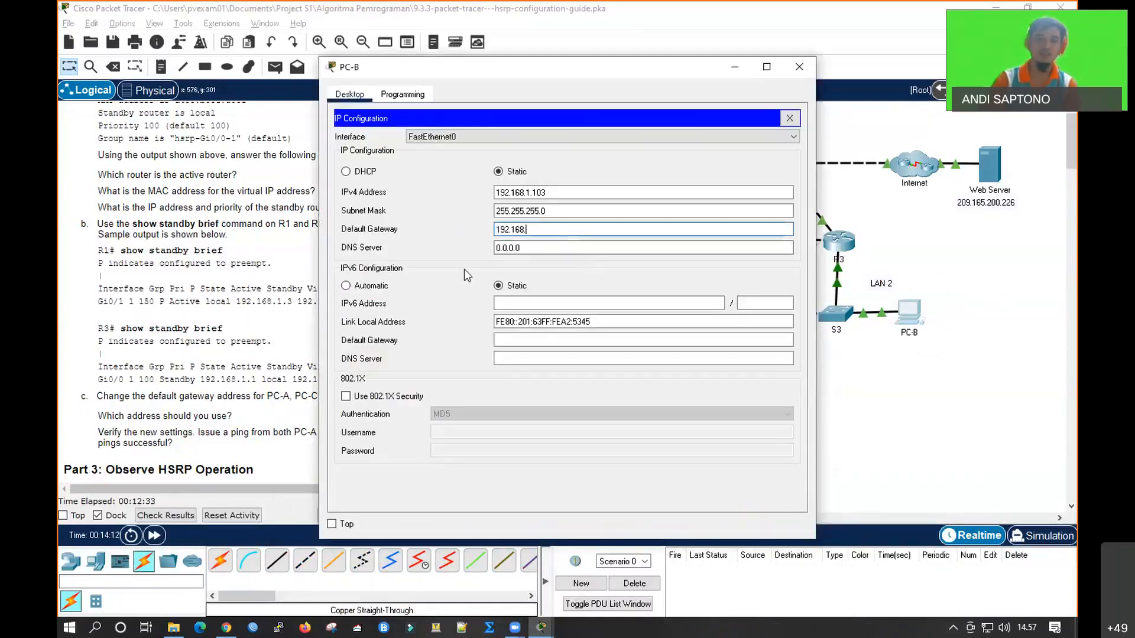
type("4")
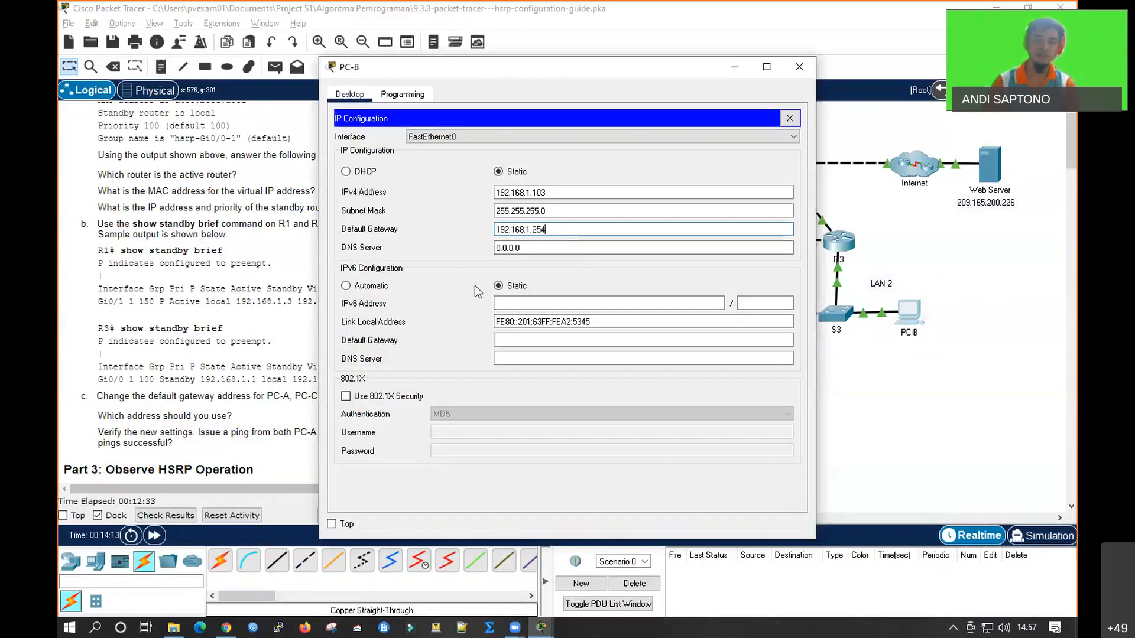
left_click(789, 118)
left_click(799, 67)
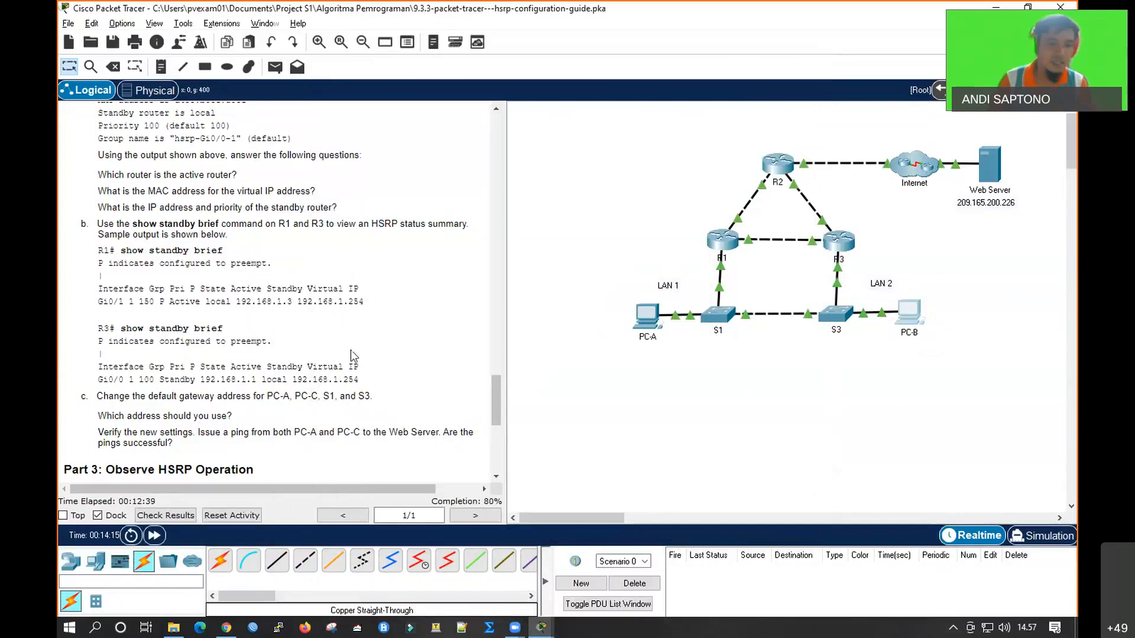
Read the instructions on verifying the new gateway and on Part 3, from tracing the route on PC-B to breaking the link to R1
scroll(354, 372, "down", 2)
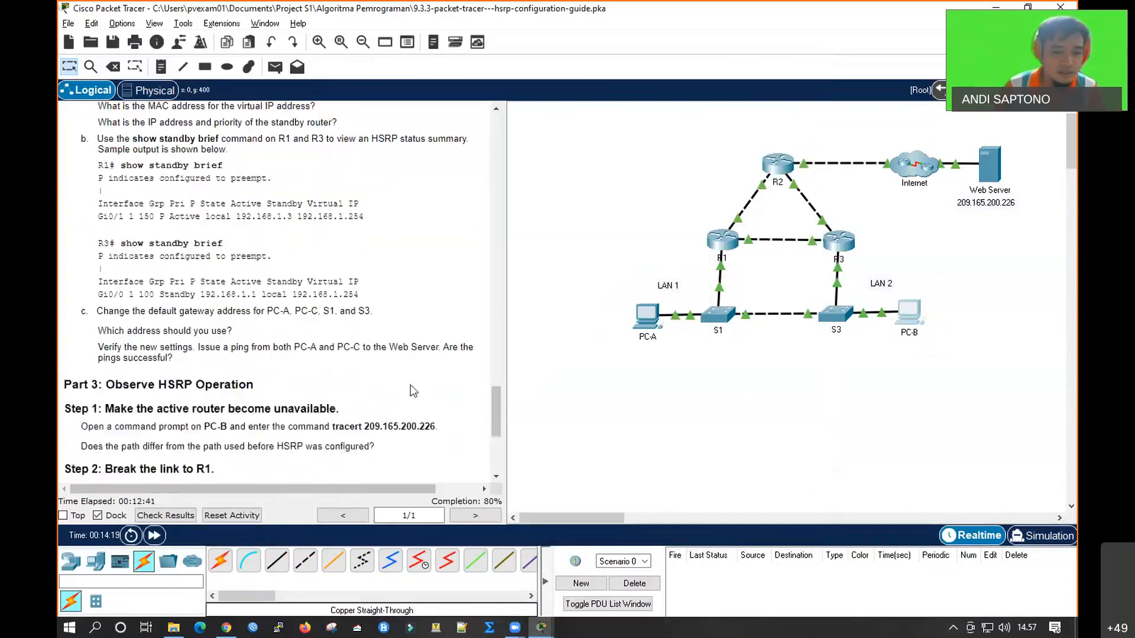
scroll(271, 362, "up", 1)
scroll(288, 362, "down", 1)
scroll(288, 362, "down", 2)
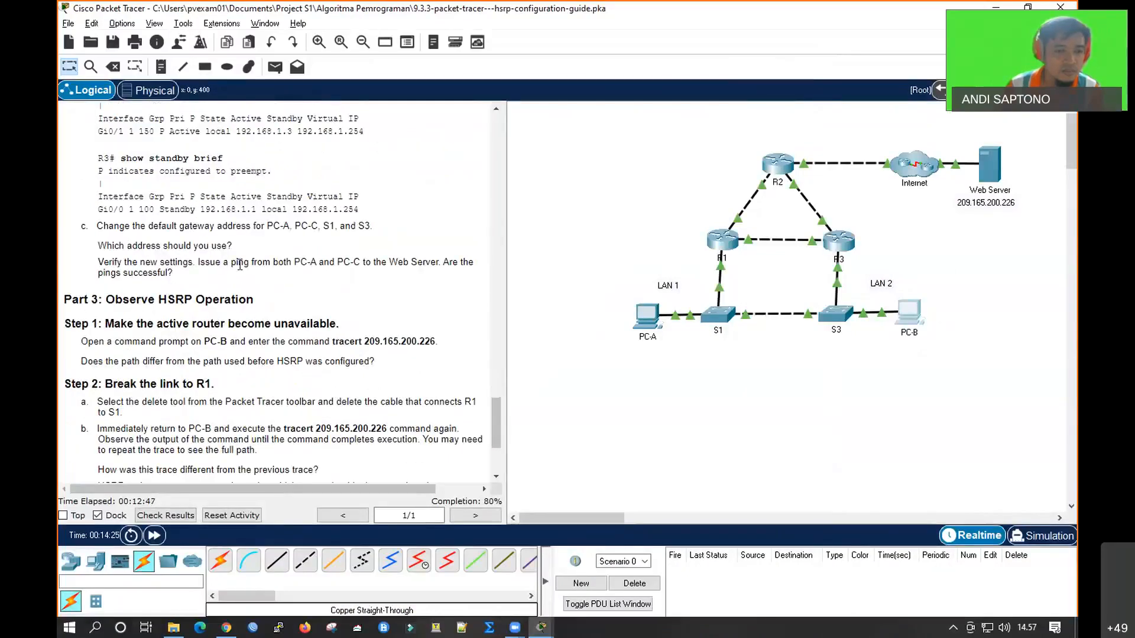
scroll(239, 358, "down", 1)
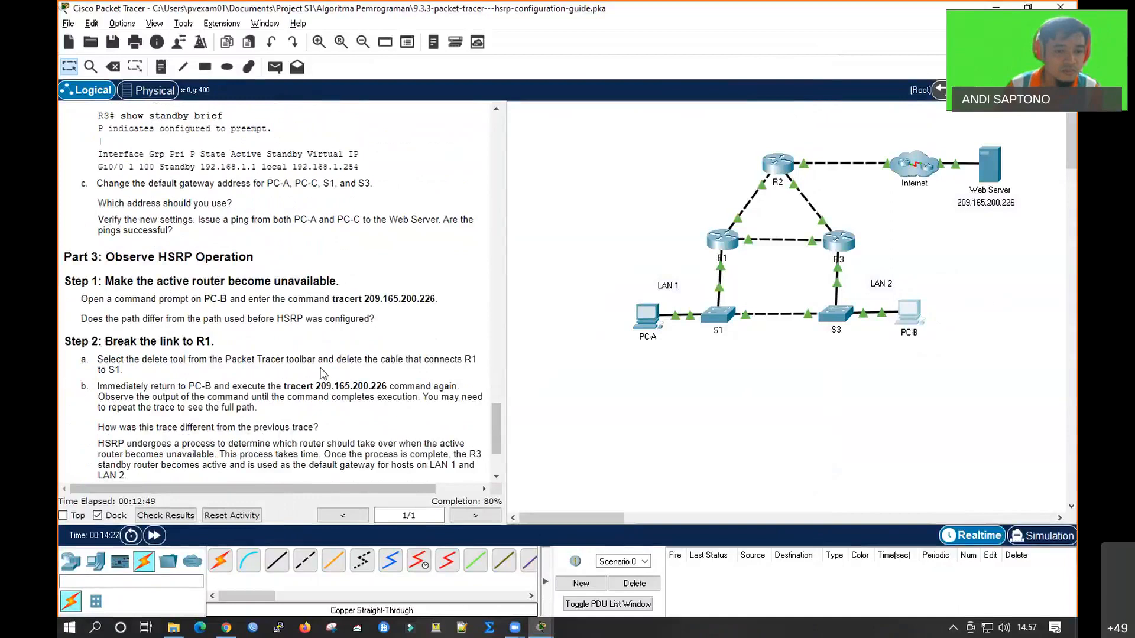
scroll(320, 359, "up", 3)
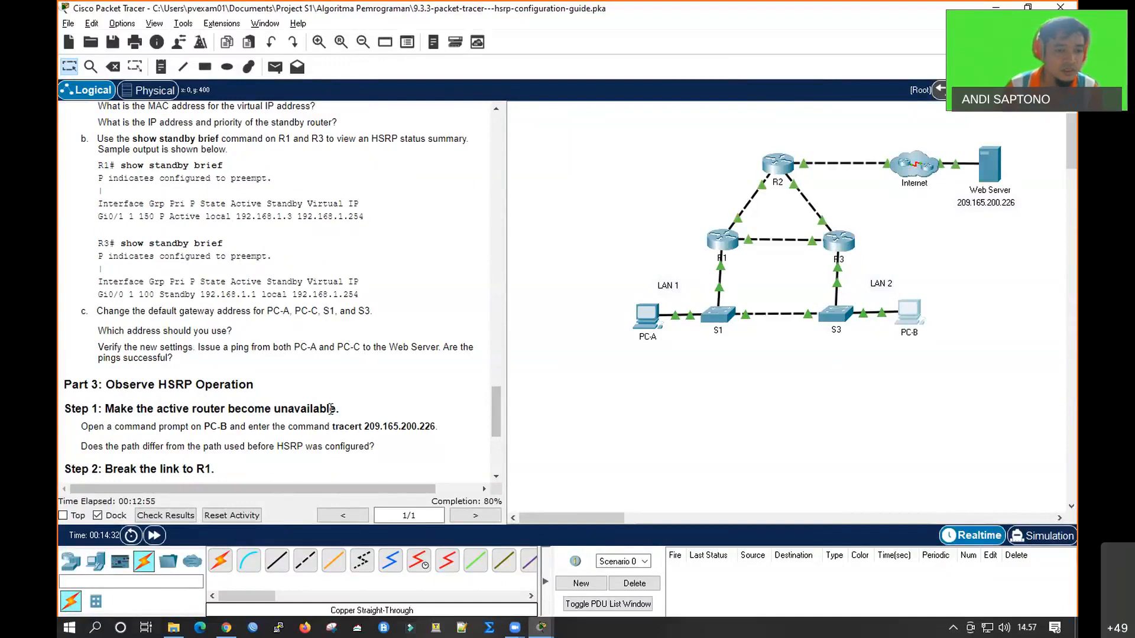
scroll(323, 393, "down", 3)
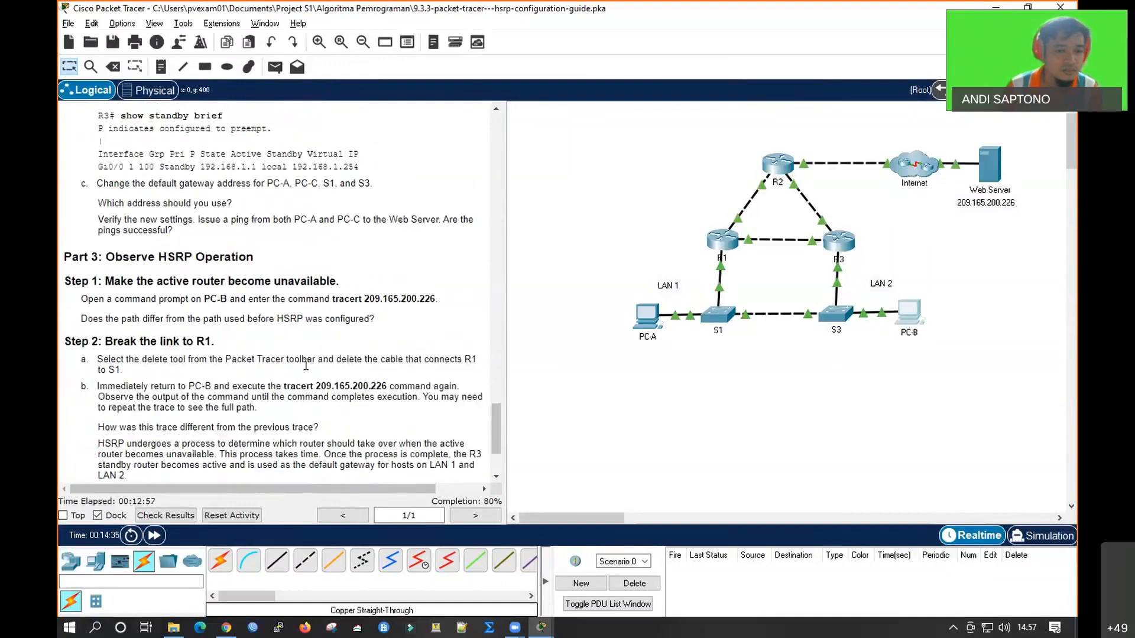
scroll(330, 357, "down", 1)
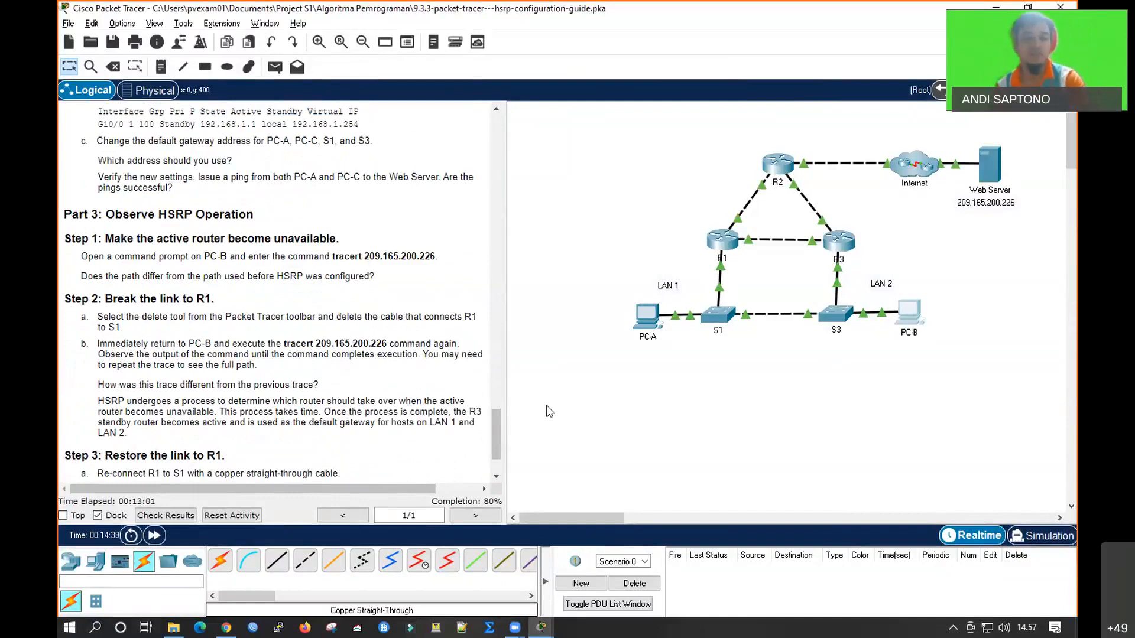
In PC-B's command prompt, start and interrupt a ping to 209.165.200.226, and run tracert 209.165.200.226
mouse_move(649, 324)
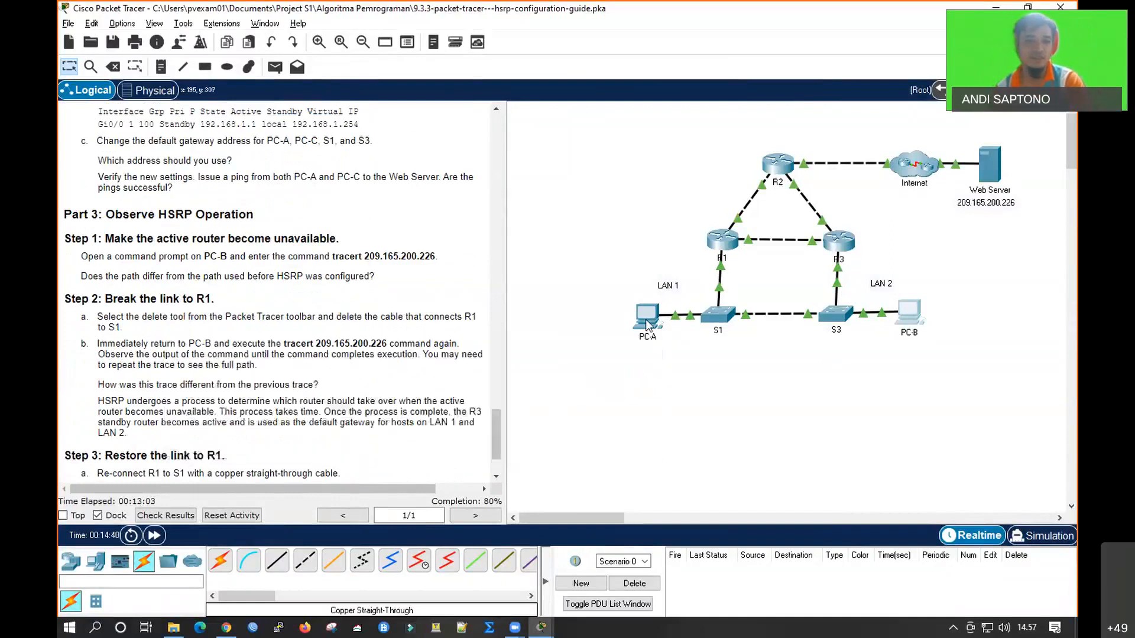
left_click(909, 310)
left_click(676, 150)
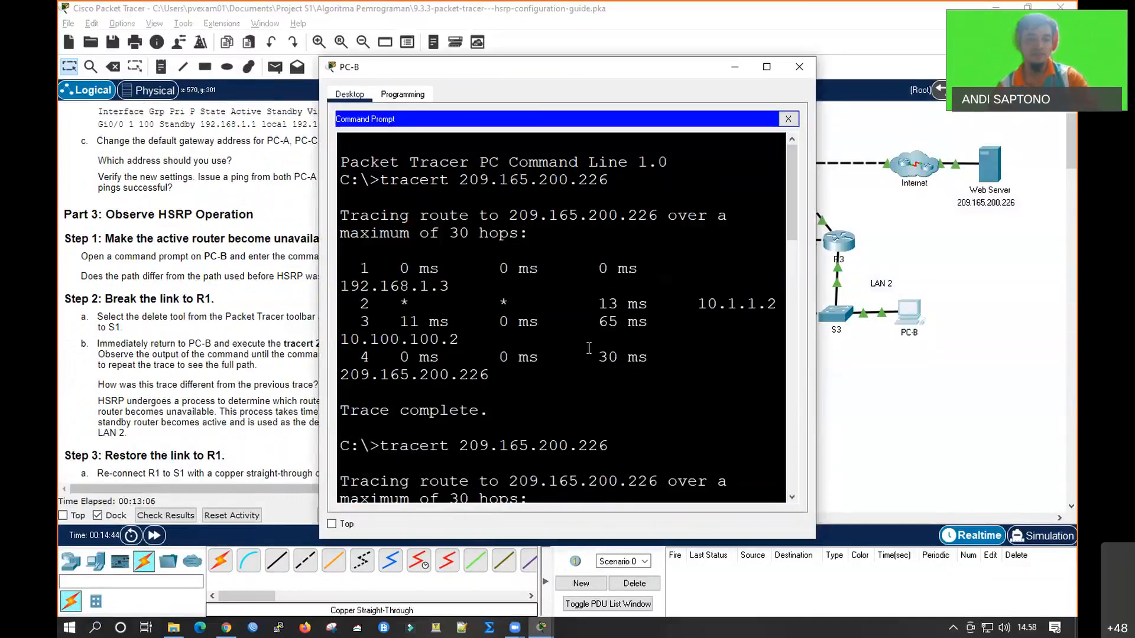
key("Up")
key("Return")
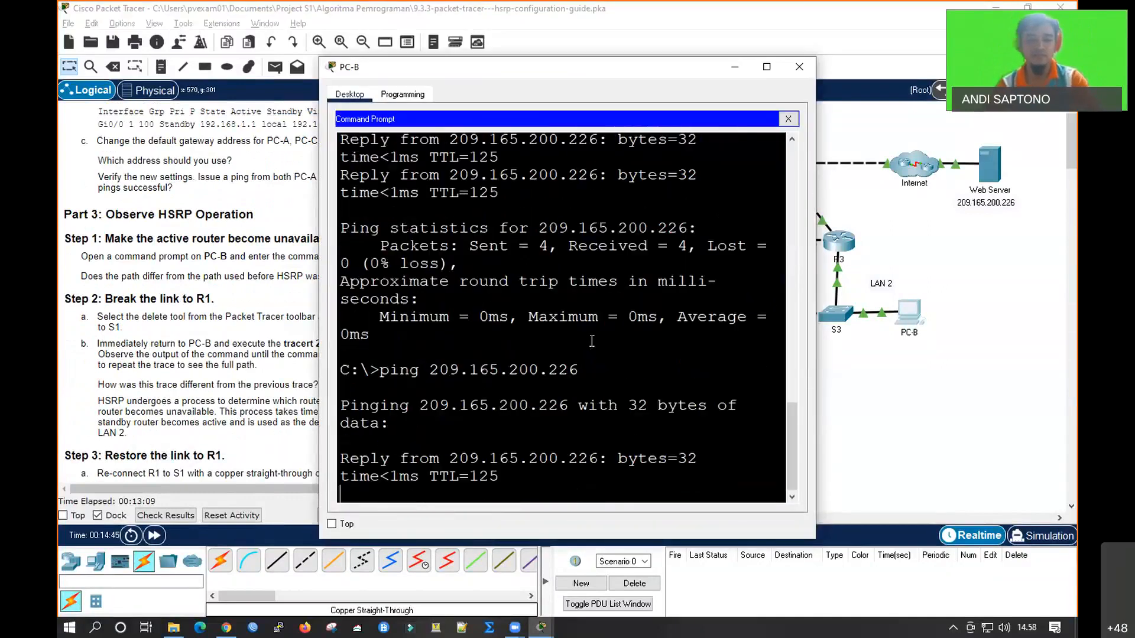
key("ctrl+c")
key("Up")
key("Up")
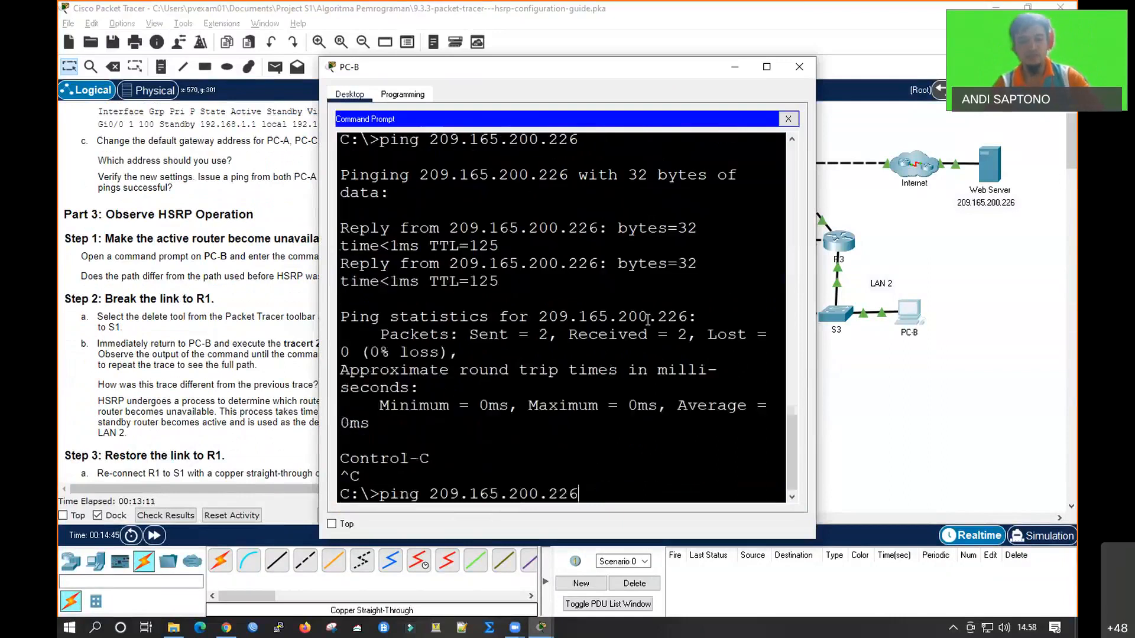
key("Return")
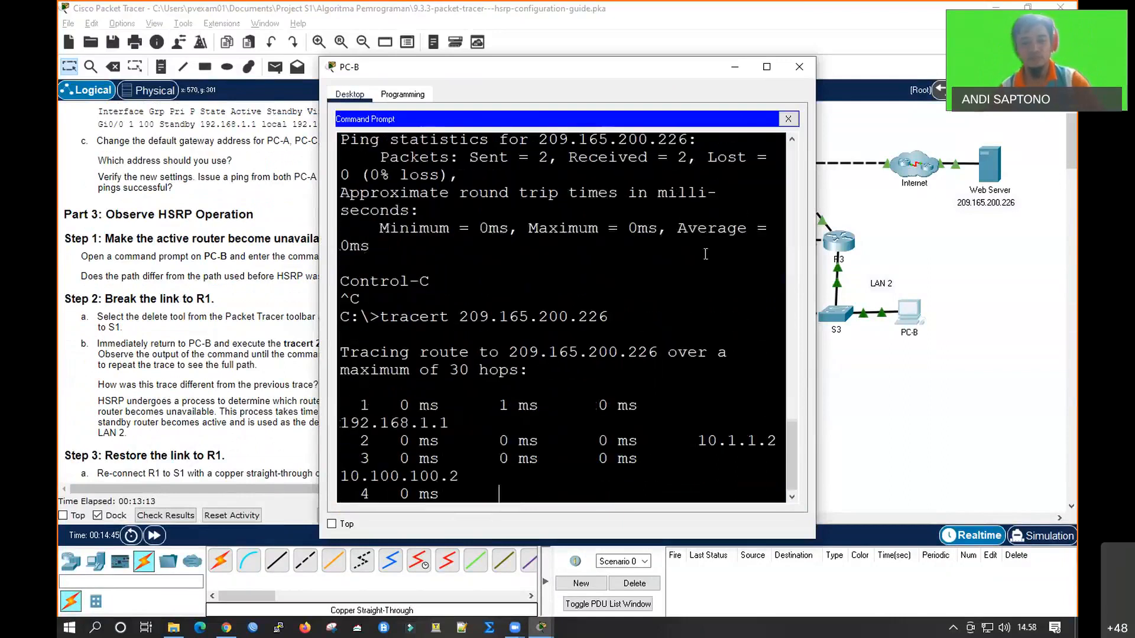
Enlarge PC-B's window, check its default gateway in IP Configuration, and compare the latest tracert output with the earlier traces
left_click(767, 67)
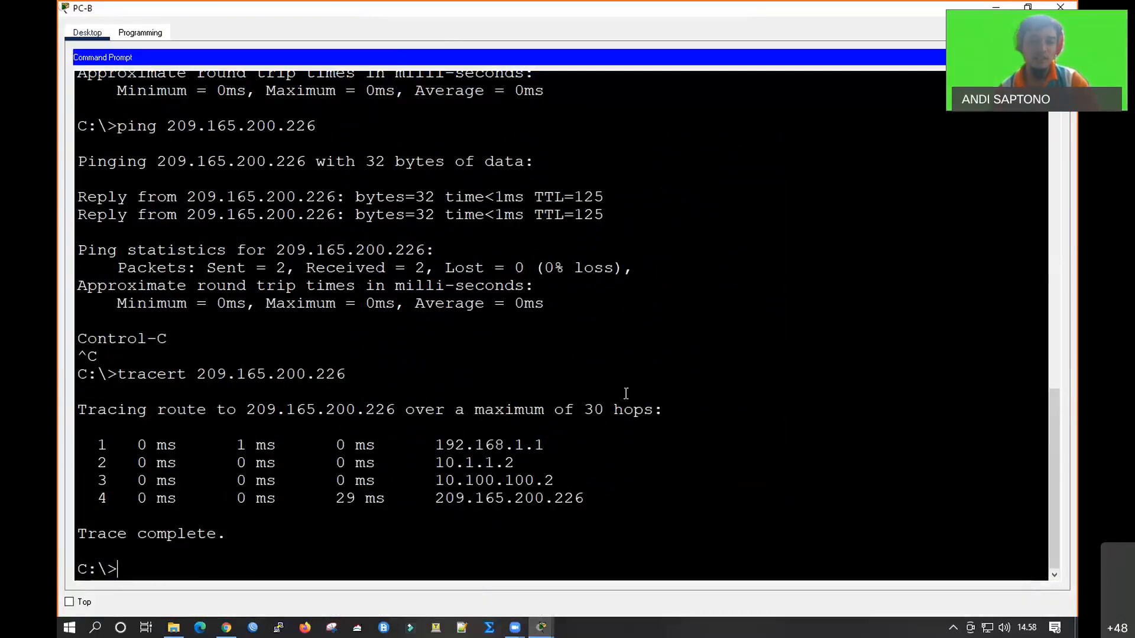
left_click(1058, 57)
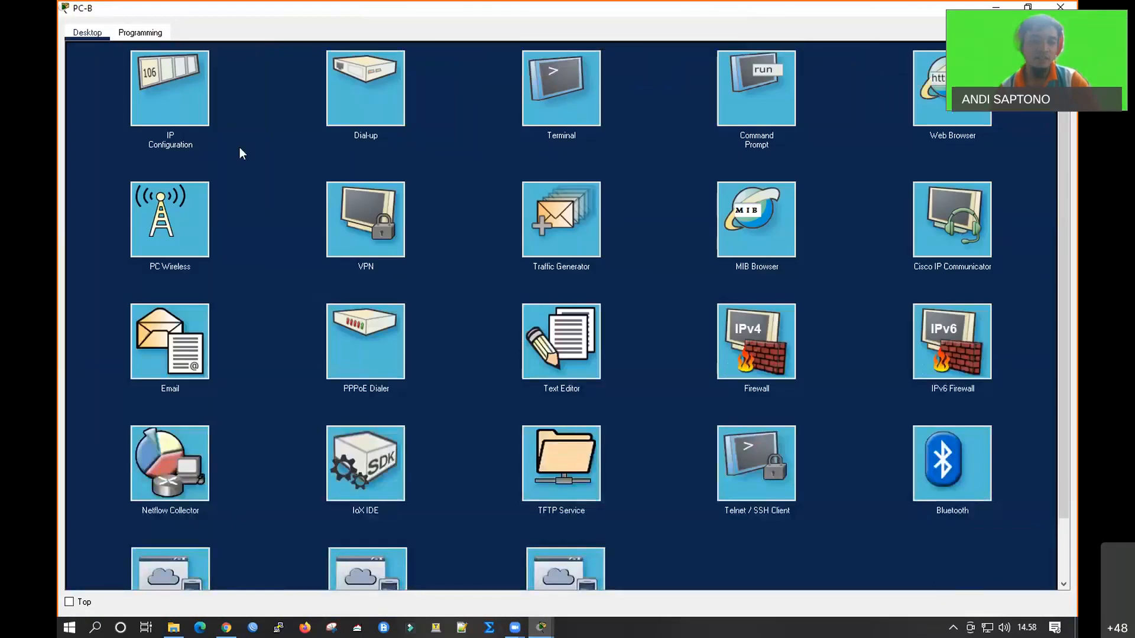
left_click(191, 136)
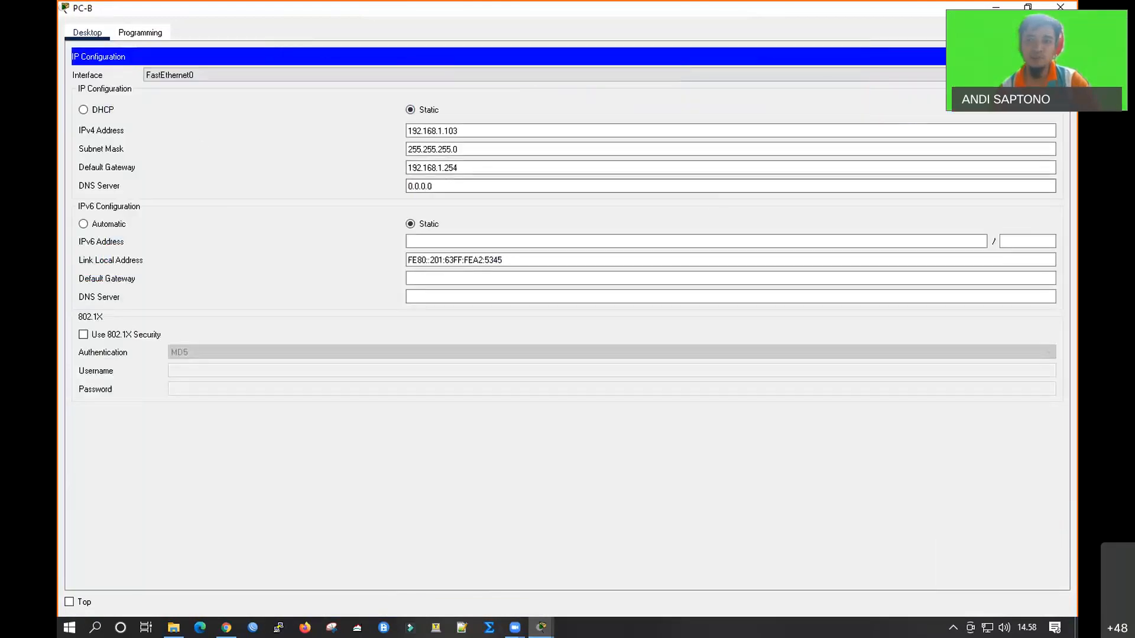
left_click(1058, 57)
left_click(718, 86)
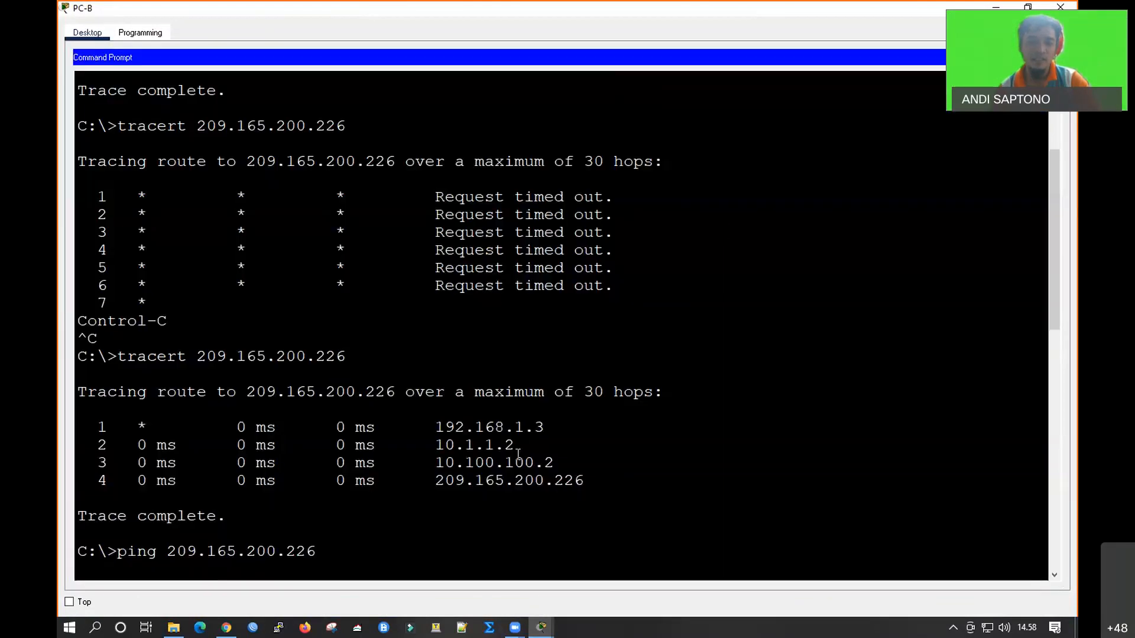
scroll(494, 495, "down", 13)
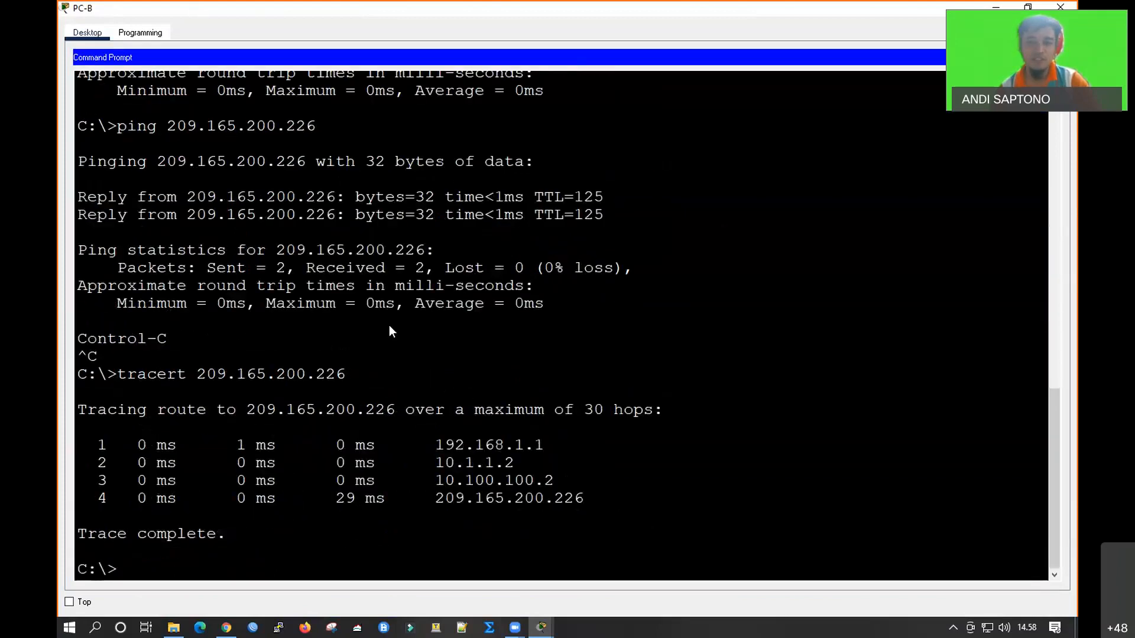
Shrink PC-B's window, review R1's show standby output and return to the topology and lab instructions
key("super+Down")
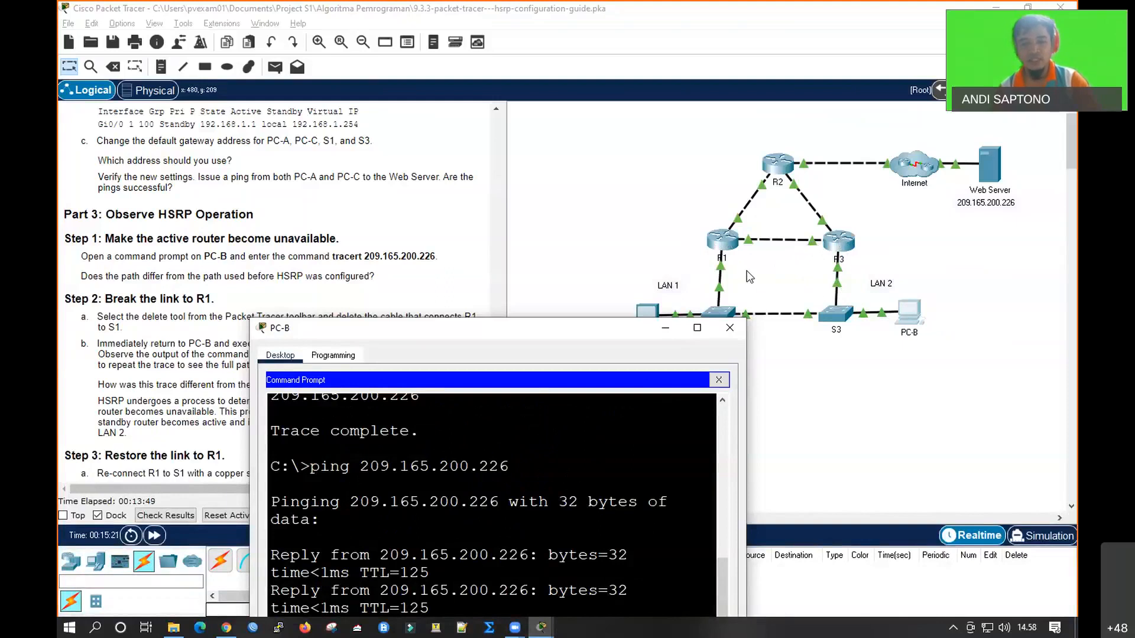
left_click(722, 243)
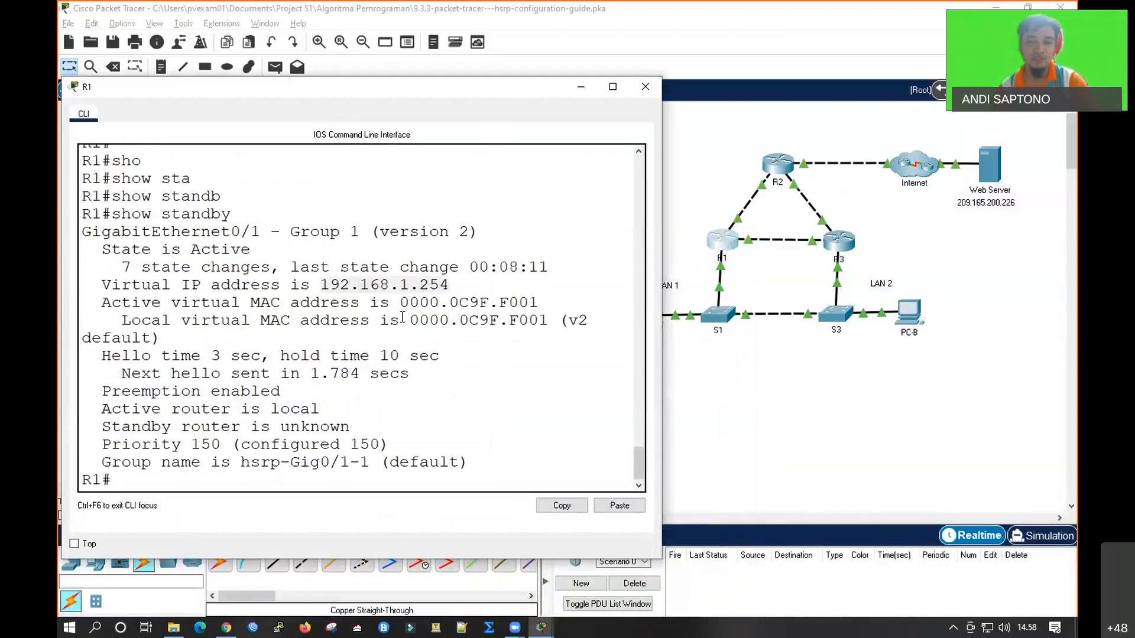
left_click(772, 371)
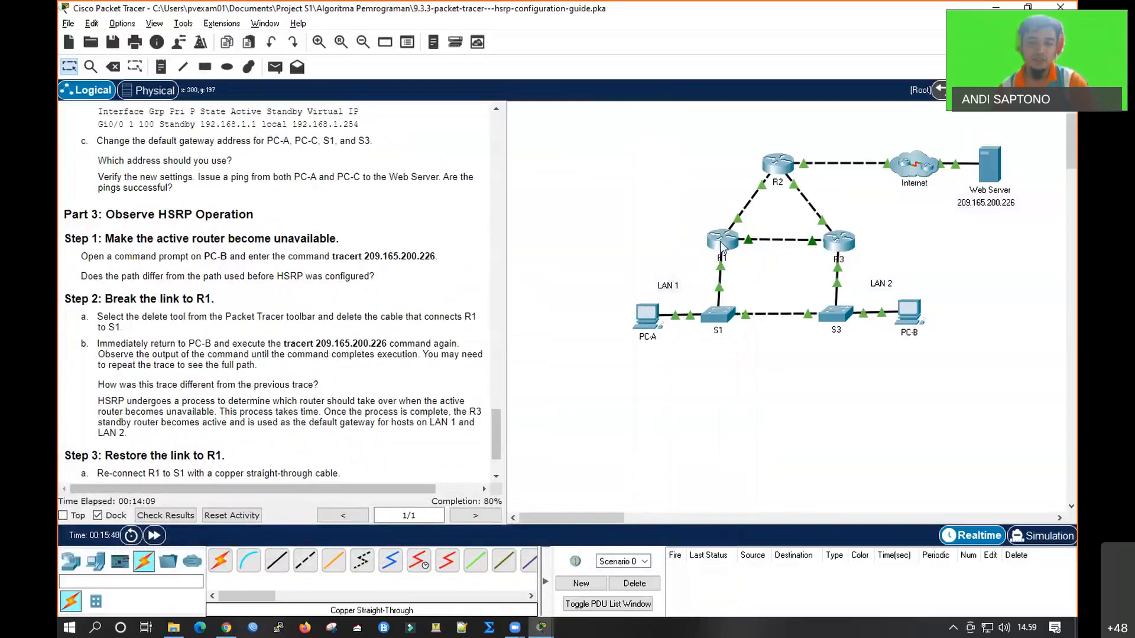
Delete the cable connecting R1 to S1 and fast-forward the network time
scroll(353, 361, "down", 1)
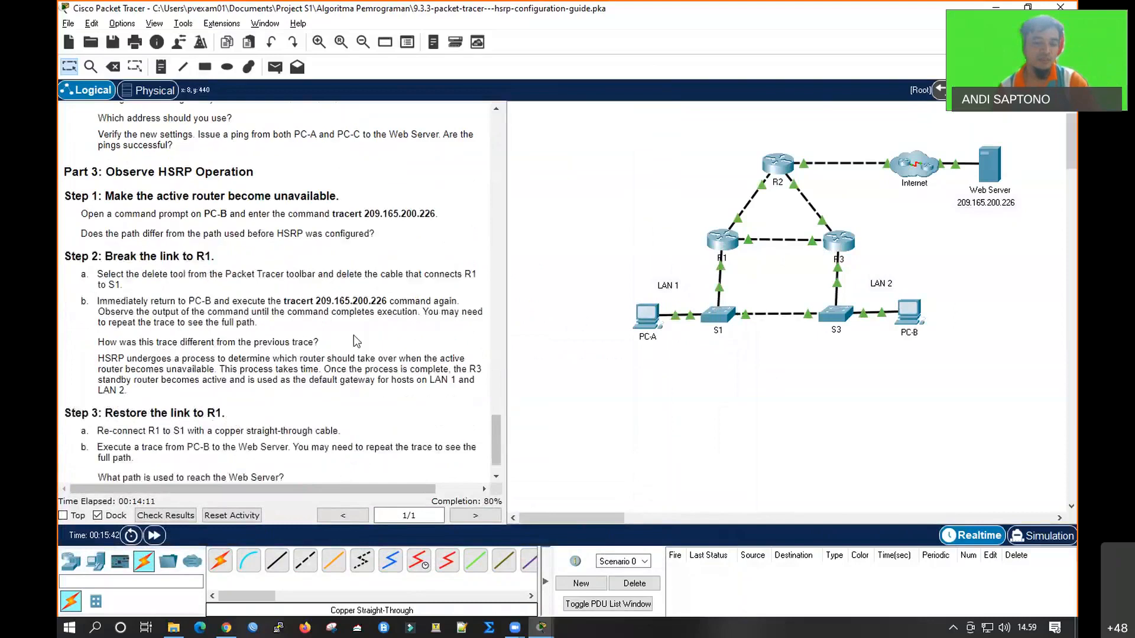
scroll(271, 384, "down", 1)
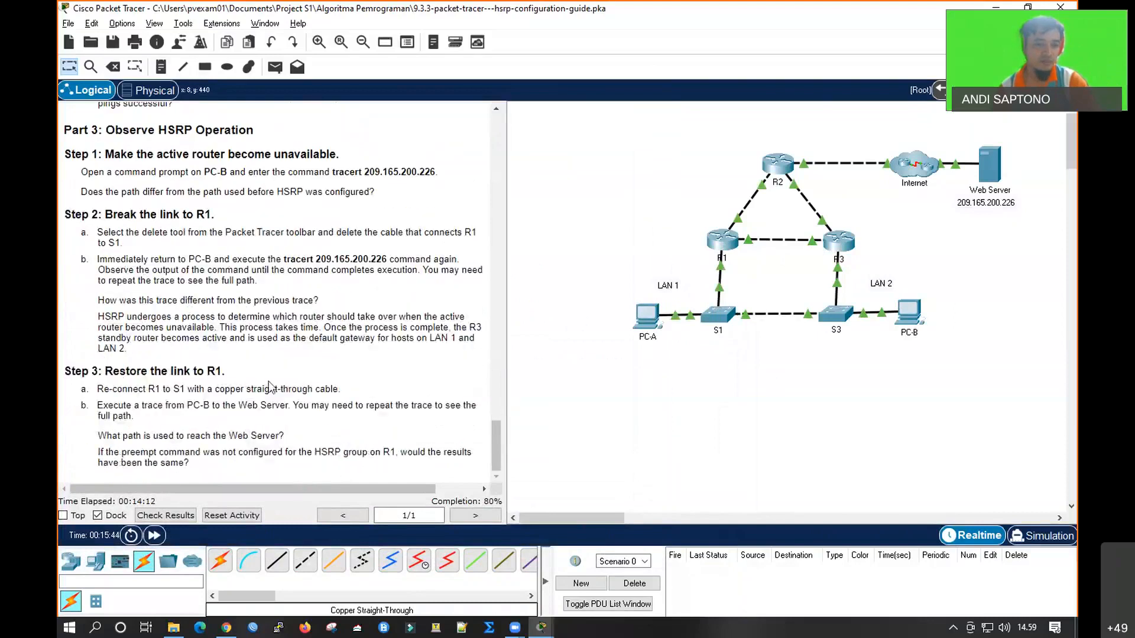
scroll(289, 405, "up", 7)
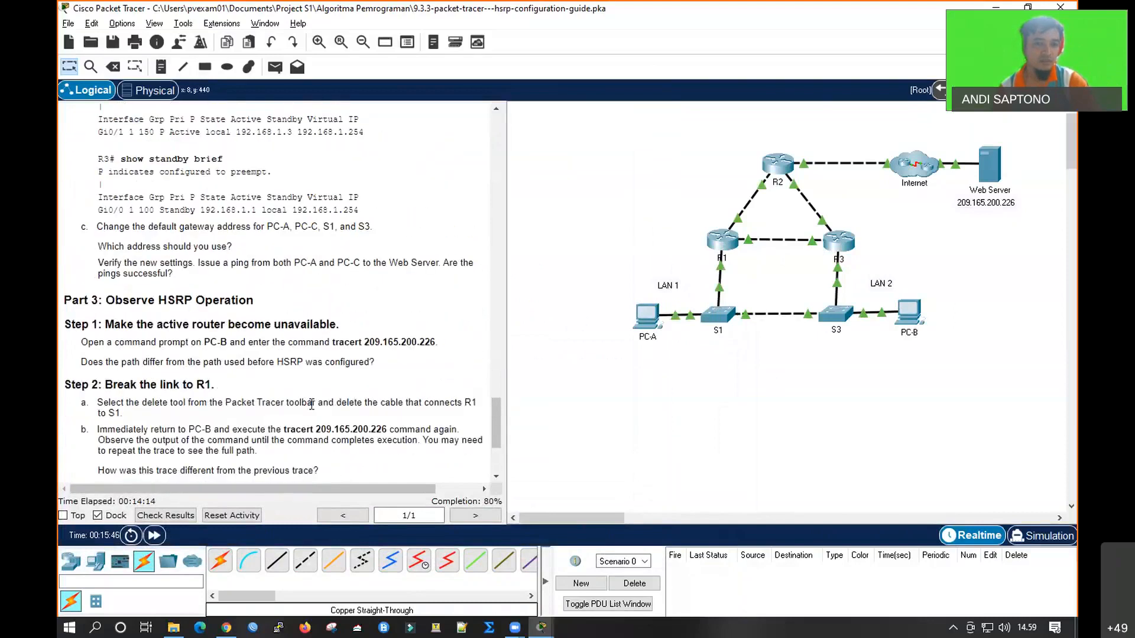
scroll(331, 369, "up", 1)
scroll(329, 364, "down", 1)
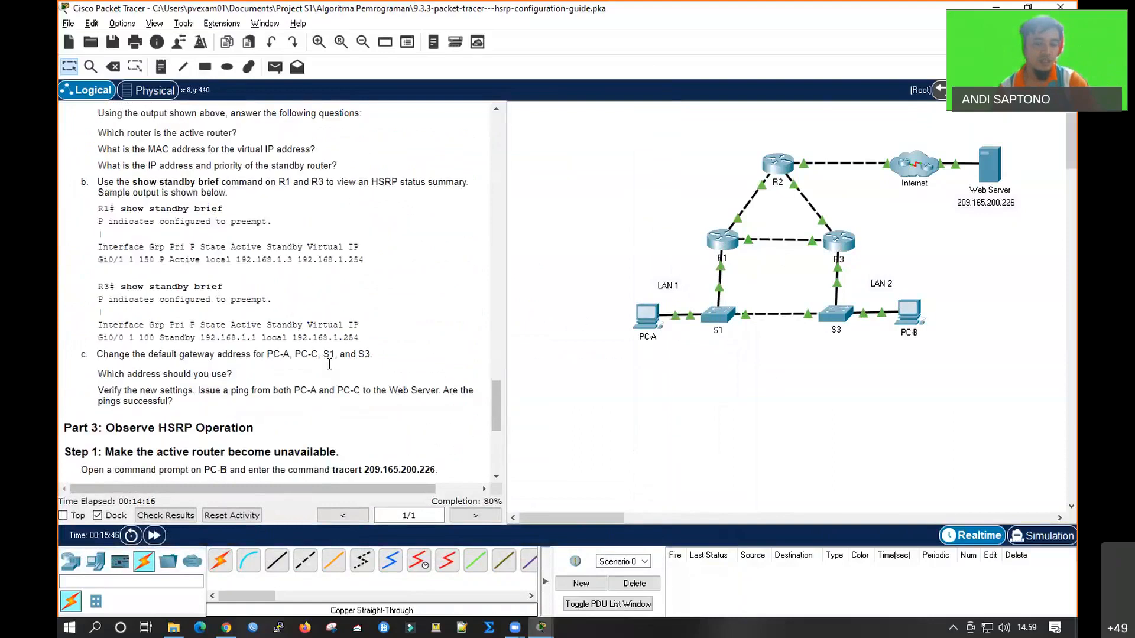
scroll(336, 366, "down", 7)
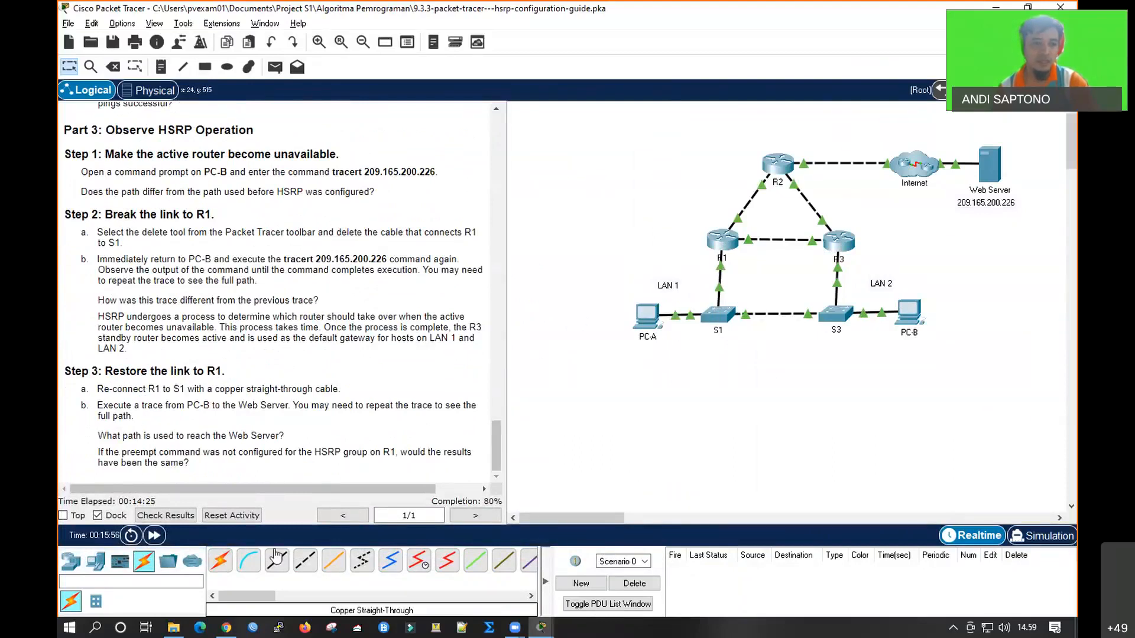
left_click(113, 66)
left_click(720, 282)
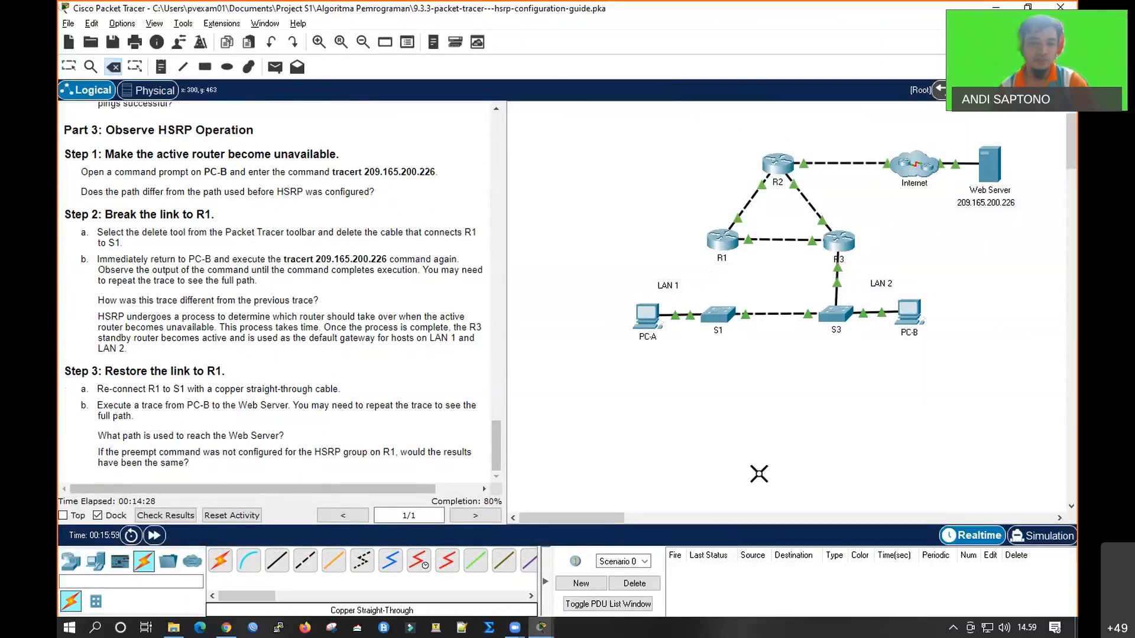
left_click(167, 538)
key("Escape")
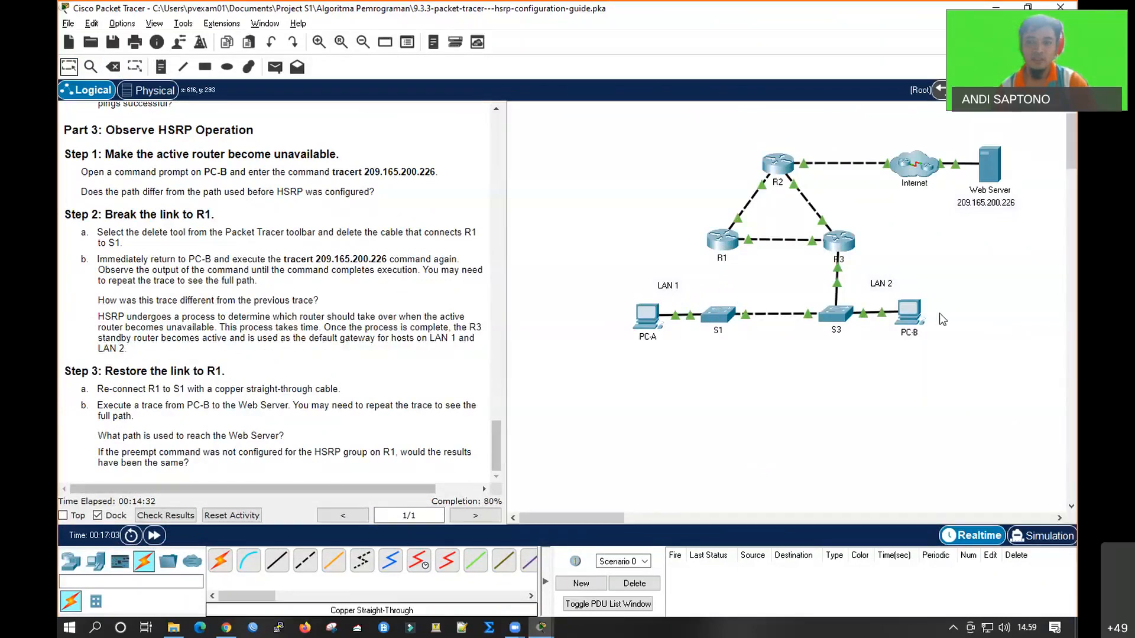
Enlarge PC-B's command prompt and run tracert 209.165.200.226 again with the R1 link broken
left_click(911, 313)
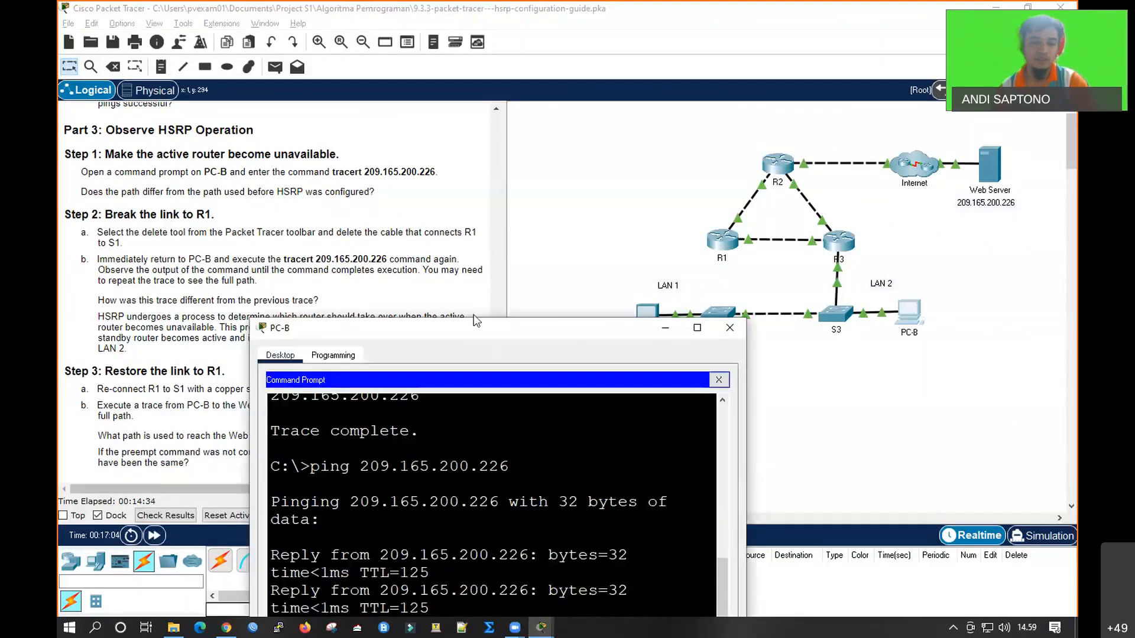
left_click_drag(473, 316, 483, 234)
double_click(559, 240)
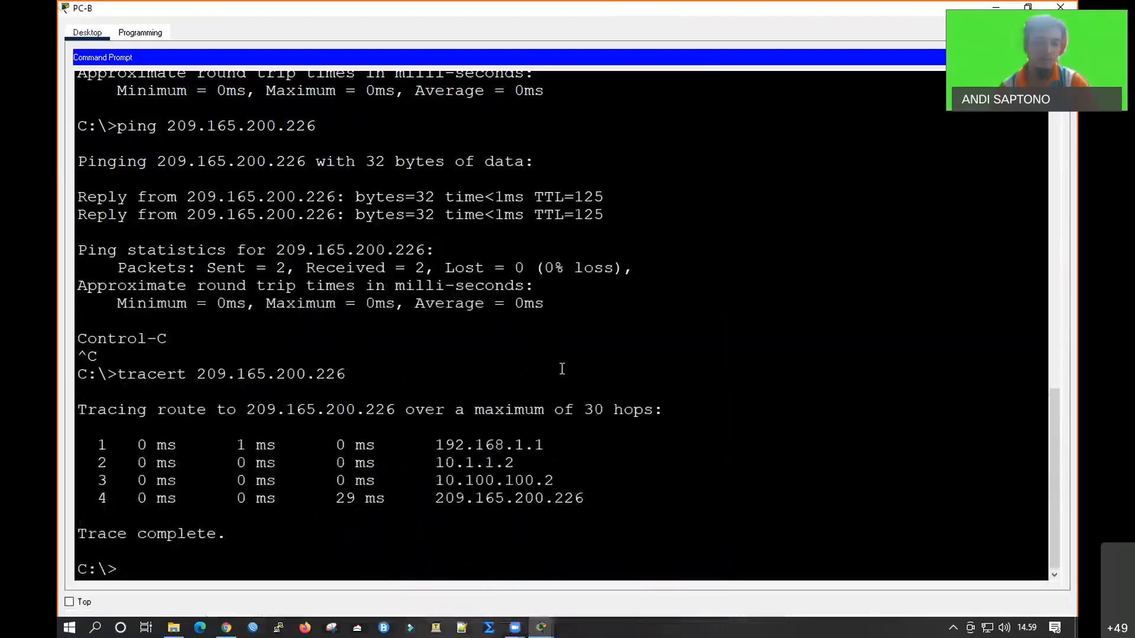
key("Up")
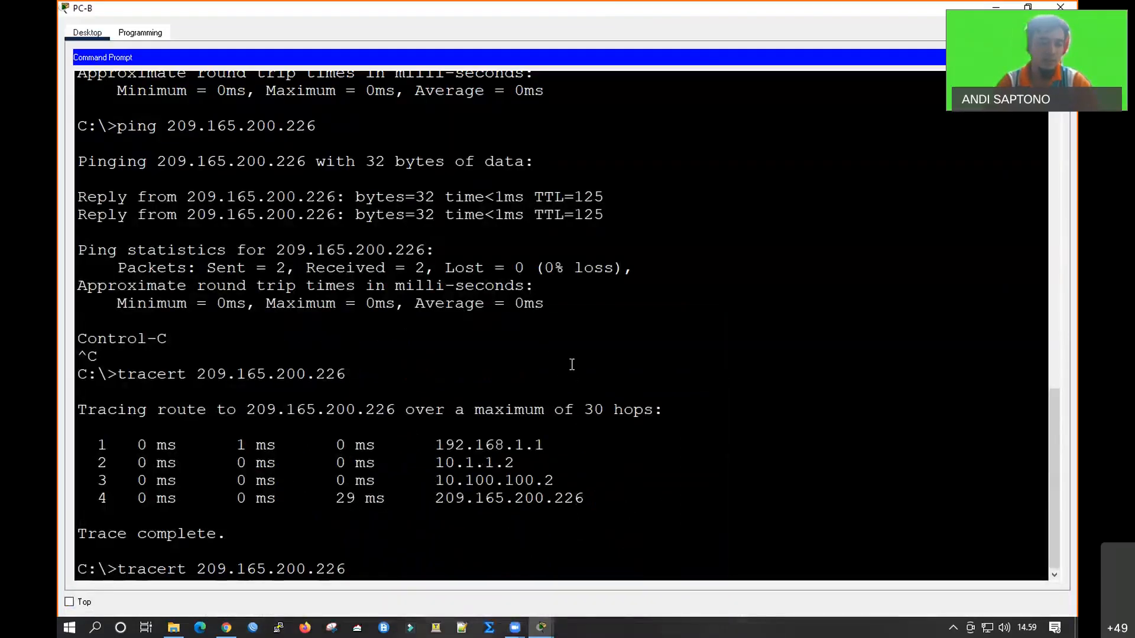
key("Return")
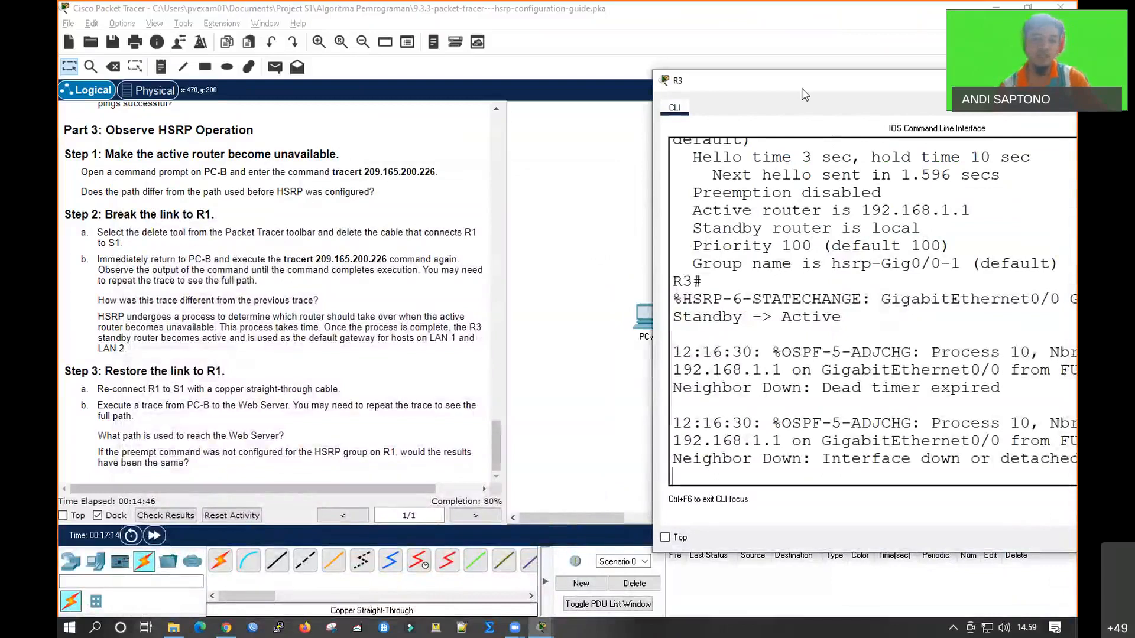
Enlarge R3's CLI and run show standby to check its HSRP state with the R1 link broken
double_click(801, 88)
key("Return")
key("Return")
key("Return")
key("Return")
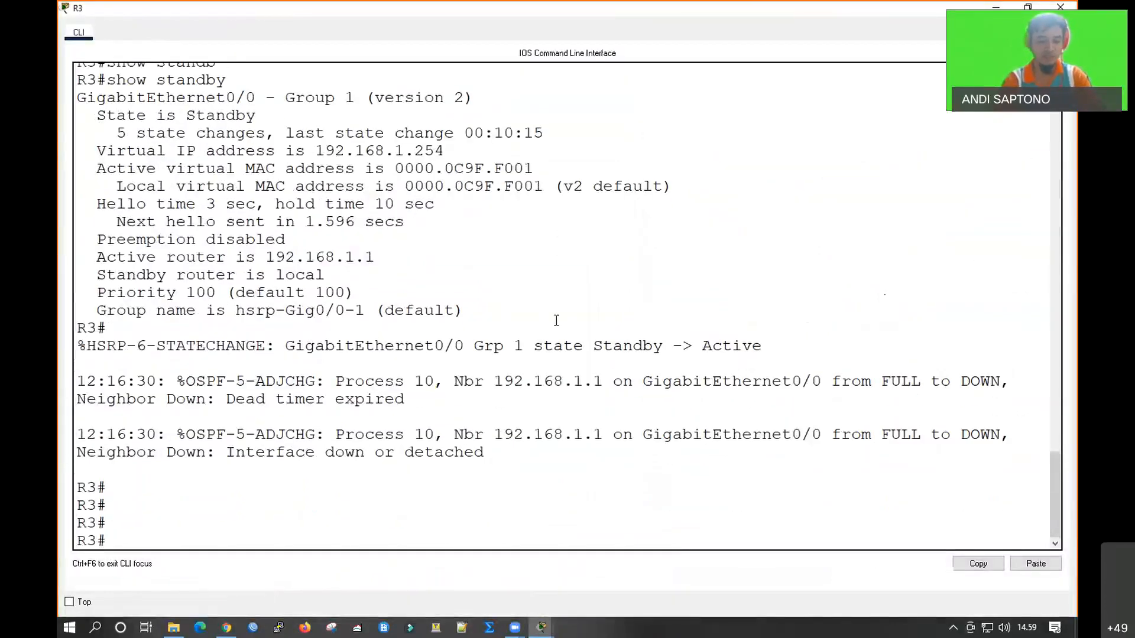
type("show")
key("Tab")
type("standb")
key("Tab")
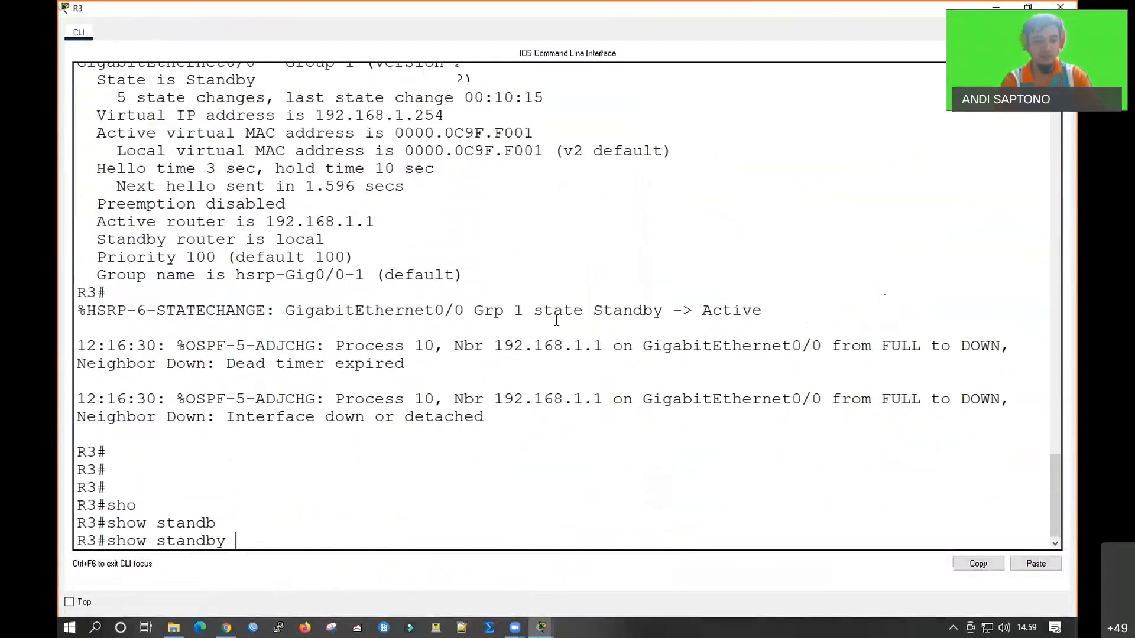
key("Return")
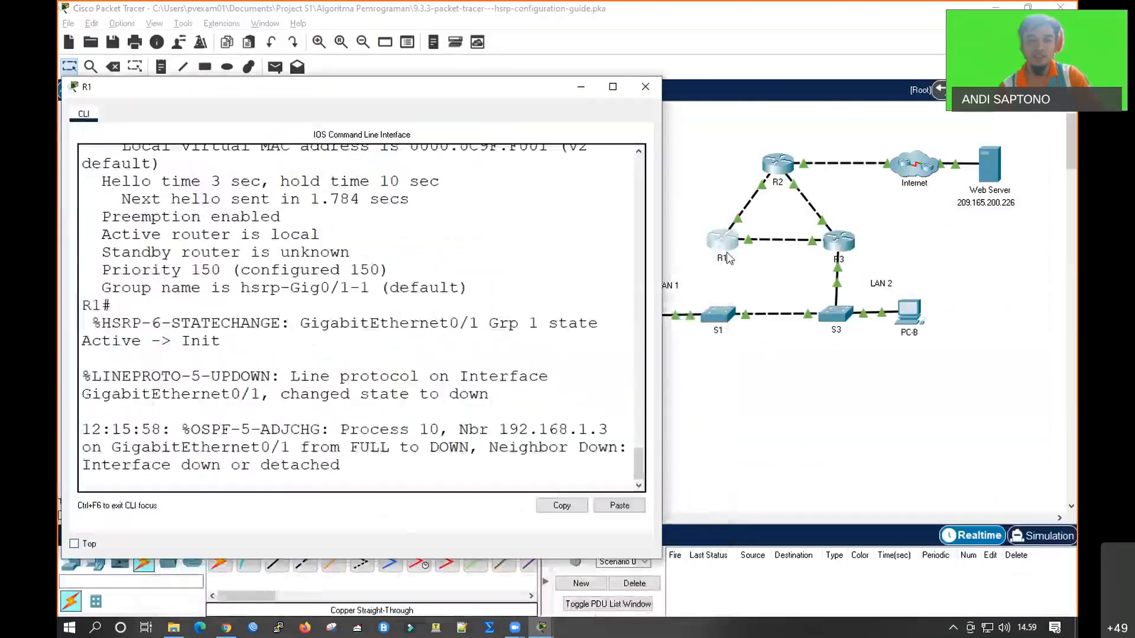
Run show standby on R1 and enlarge its CLI to examine the HSRP state of the disconnected interface
key("Return")
key("Return")
key("Return")
key("Return")
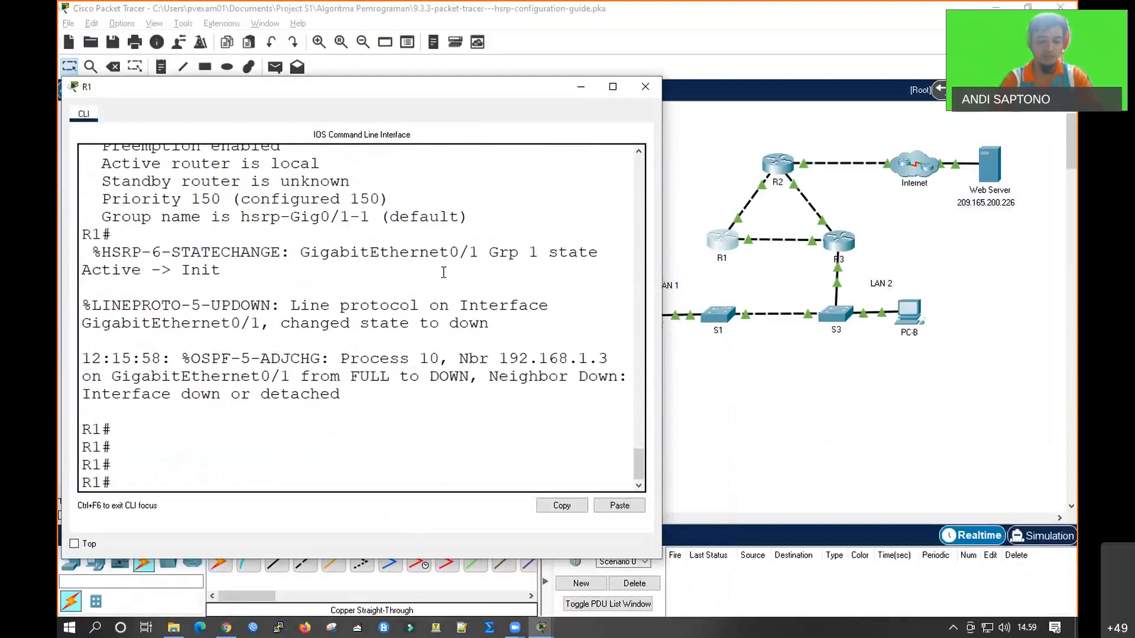
type("sho standb")
key("Tab")
key("Return")
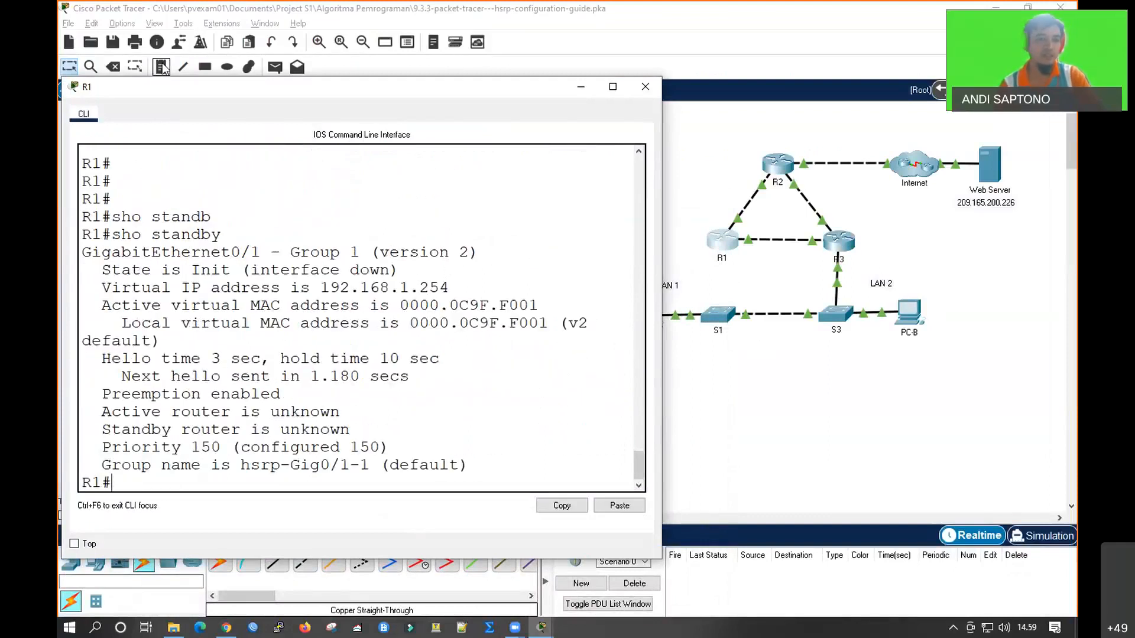
double_click(191, 90)
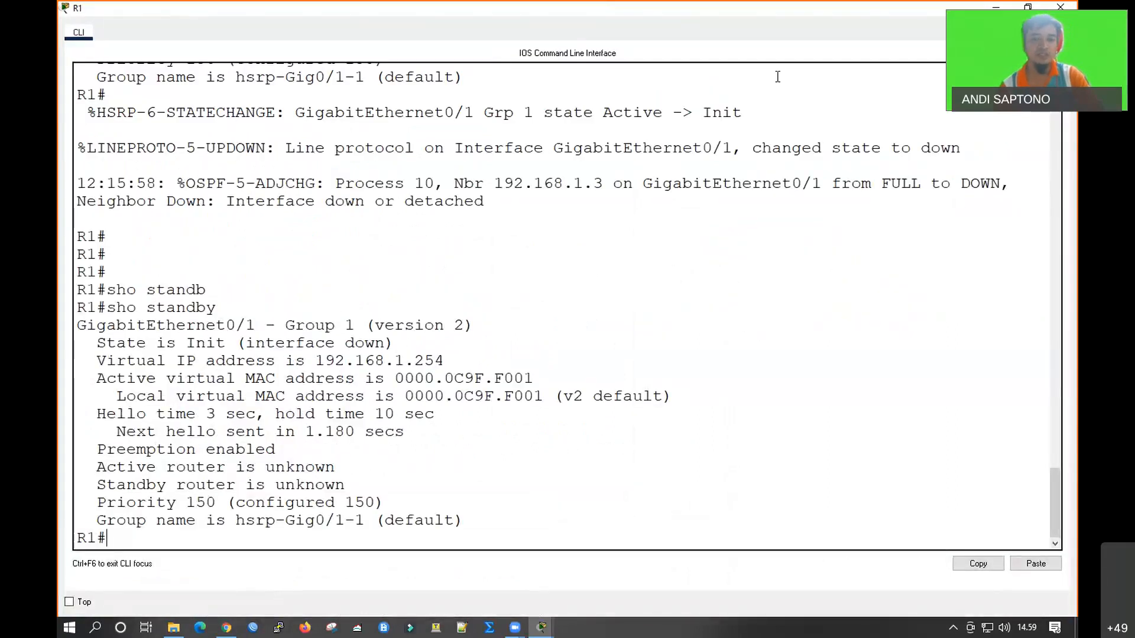
Reconnect R1's GigabitEthernet0/1 to S1's GigabitEthernet0/2 with a copper straight-through cable and fast-forward the network time
left_click(1027, 8)
left_click(642, 128)
left_click(278, 561)
left_click(722, 240)
left_click(762, 288)
left_click(718, 315)
left_click(740, 387)
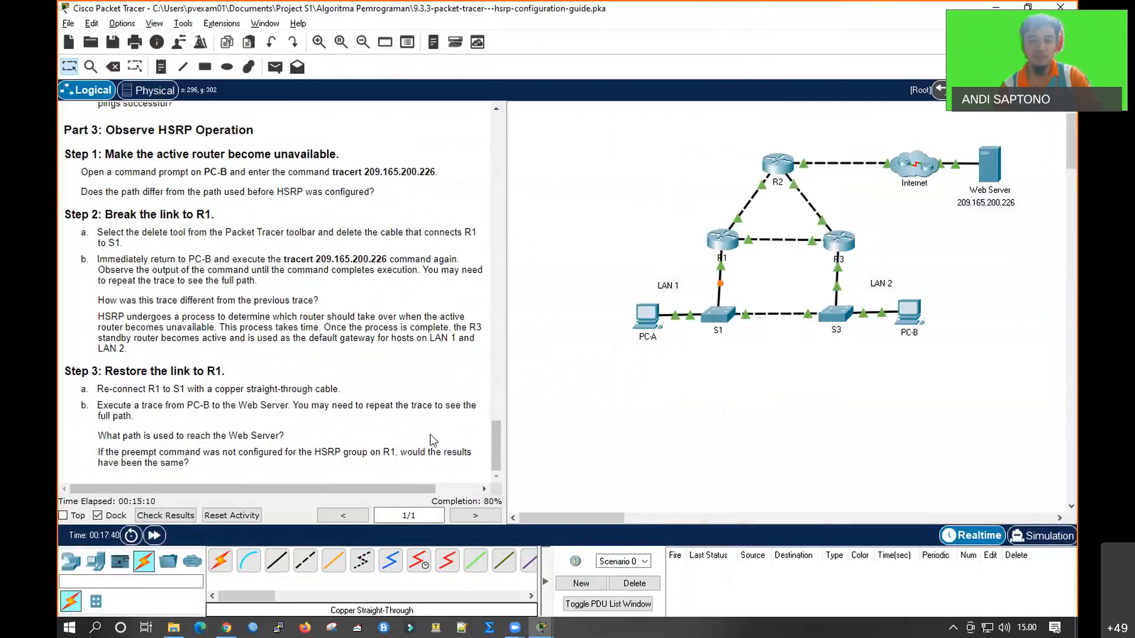
left_click(157, 539)
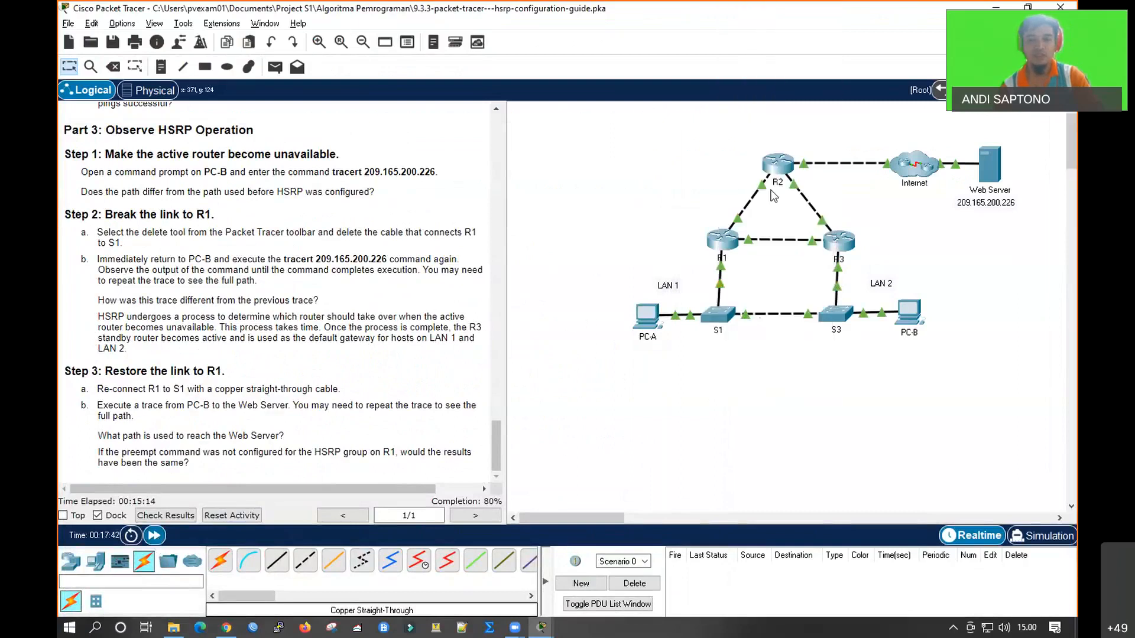
Run show standby on R1 and review its HSRP state after the link is restored
left_click(722, 240)
key("Return")
key("Return")
key("Return")
key("Return")
type("sho")
key("Tab")
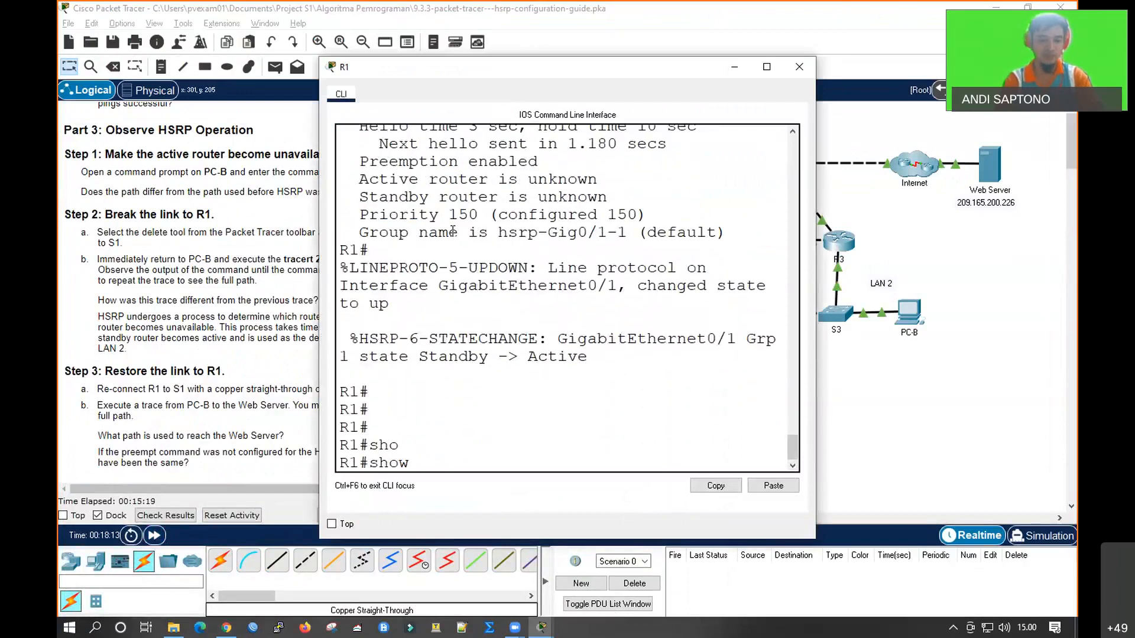
type("stan")
key("Tab")
key("Return")
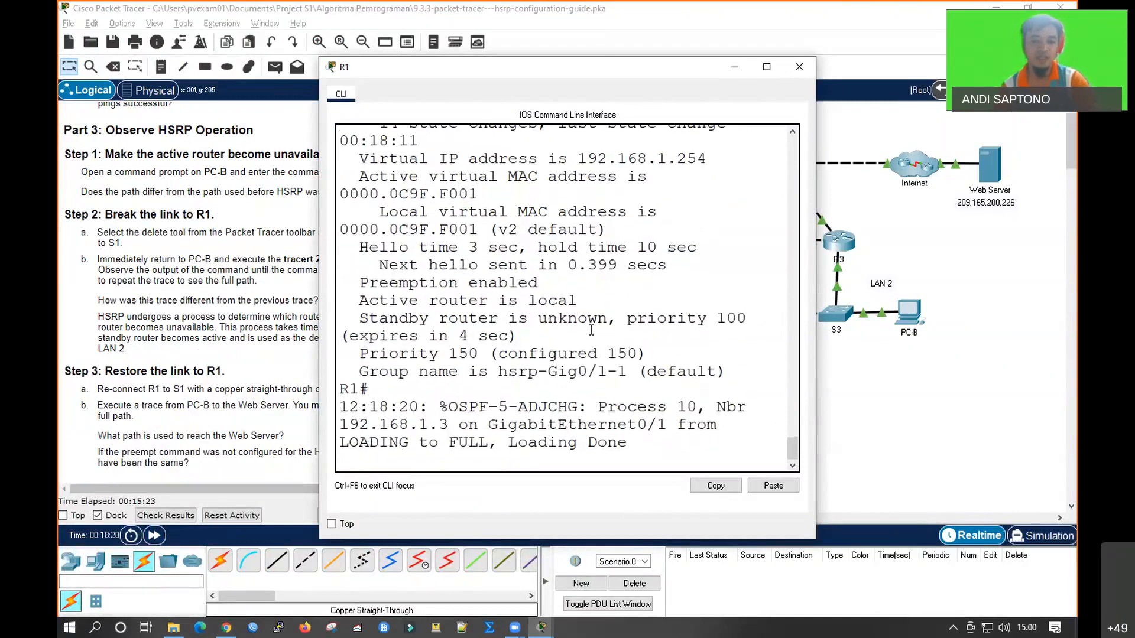
scroll(438, 255, "up", 3)
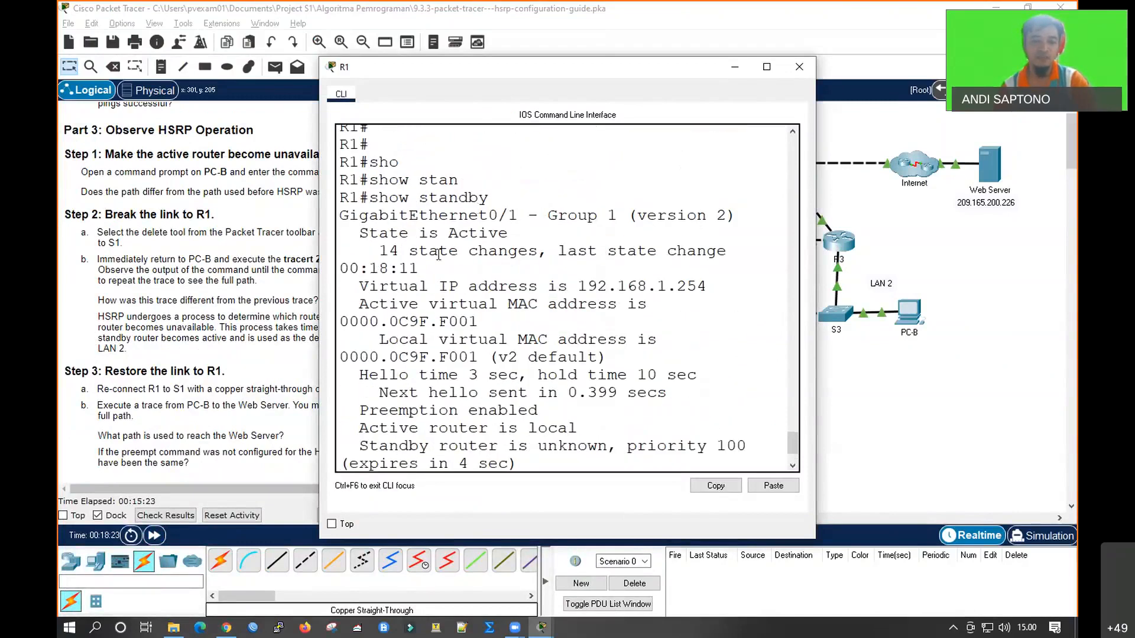
left_click(918, 377)
Run show standby on R3 to check its HSRP role after R1's return, and go back to the topology
left_click(839, 241)
key("Return")
key("Return")
key("Return")
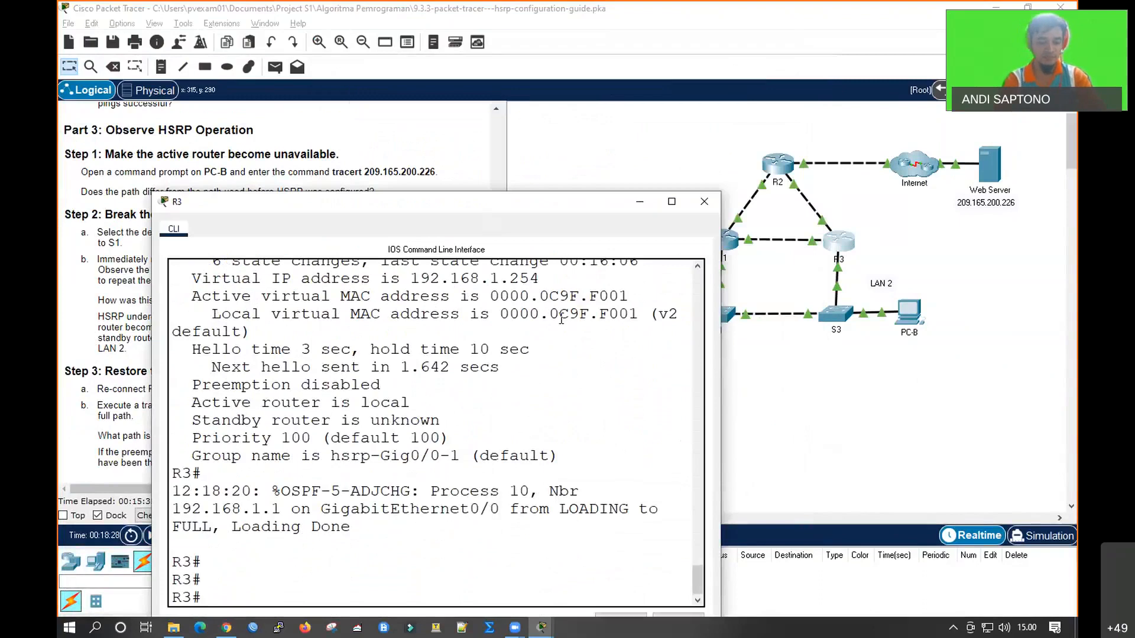
type("sho stan")
key("Tab")
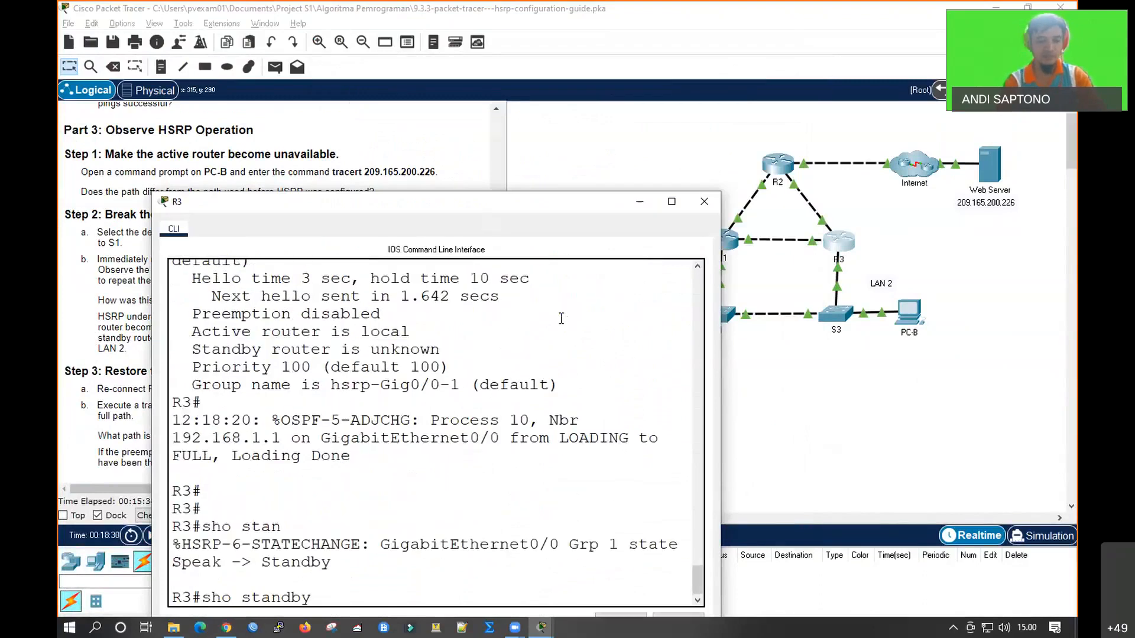
key("Return")
left_click(726, 317)
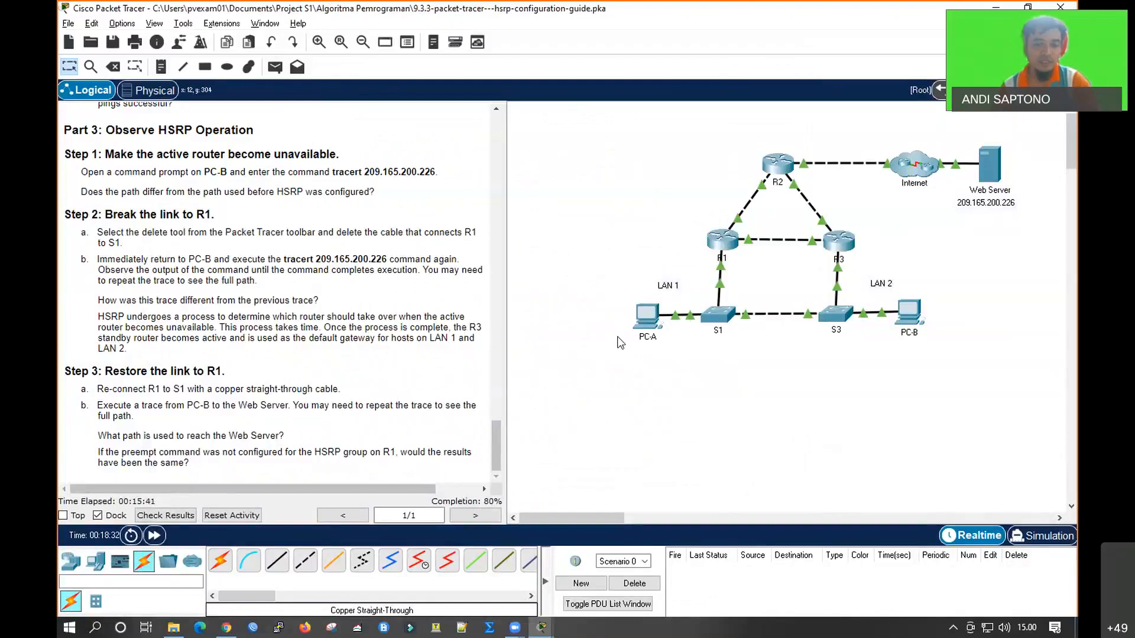
Open S1's CLI and enter privileged EXEC mode and global configuration mode
scroll(385, 391, "up", 1)
scroll(387, 391, "up", 6)
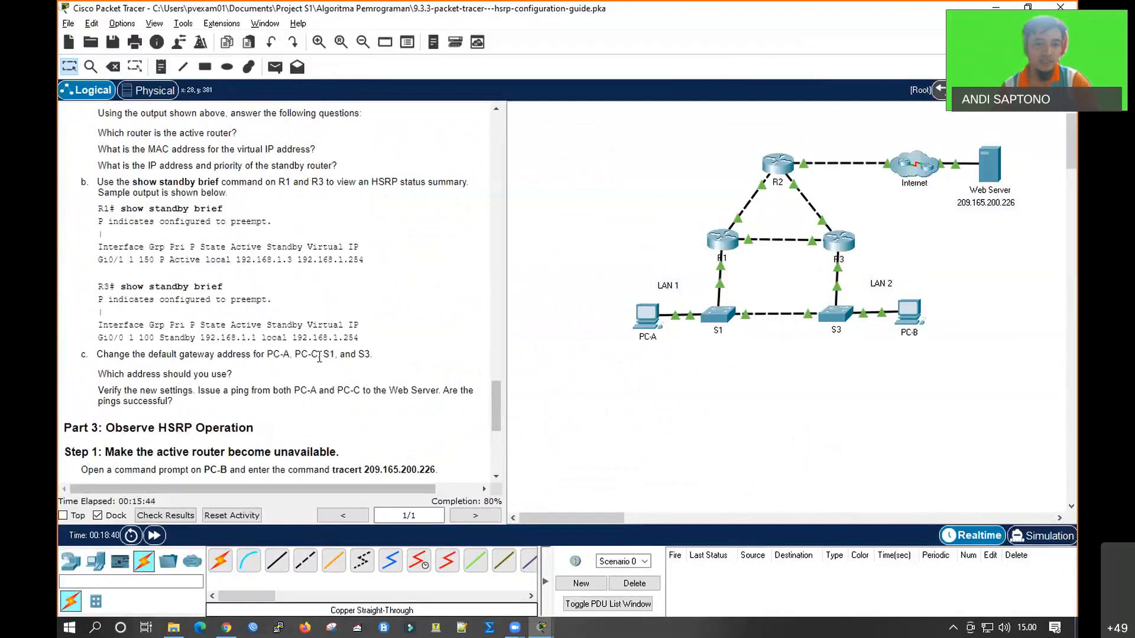
left_click(723, 322)
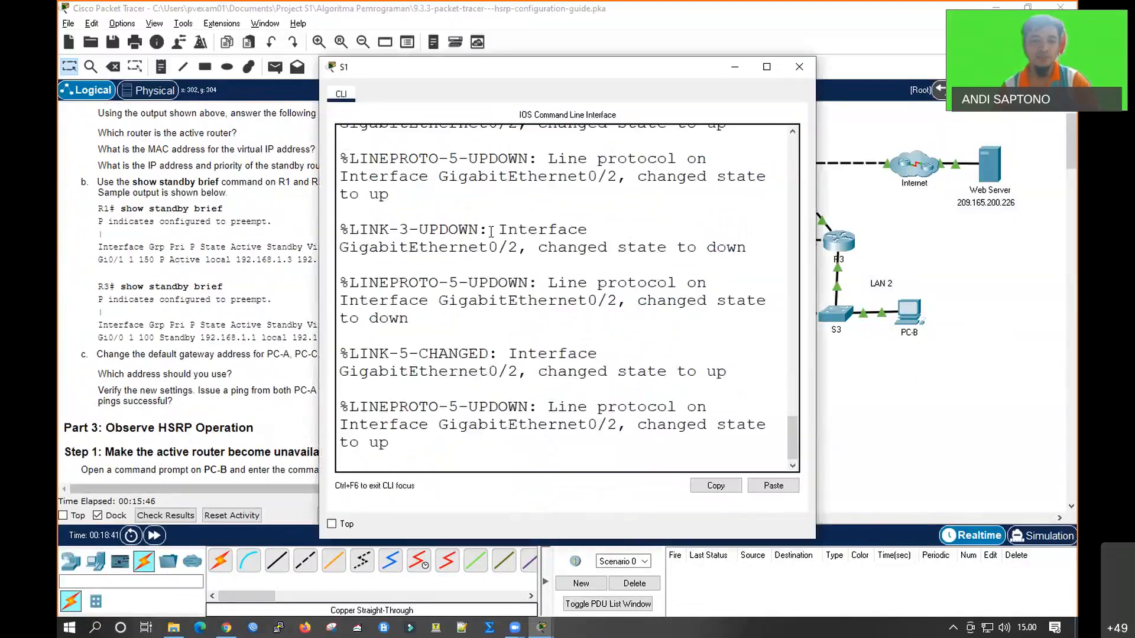
key("Return")
key("Return")
key("Return")
key("Return")
key("Return")
type("en")
key("Return")
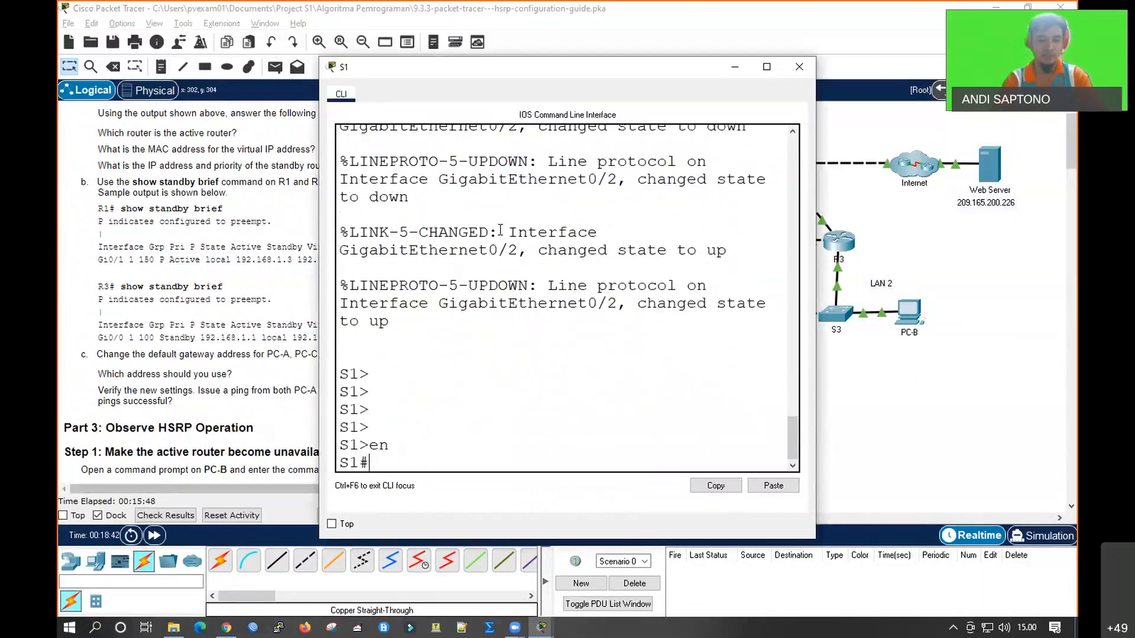
type("conf t")
key("Return")
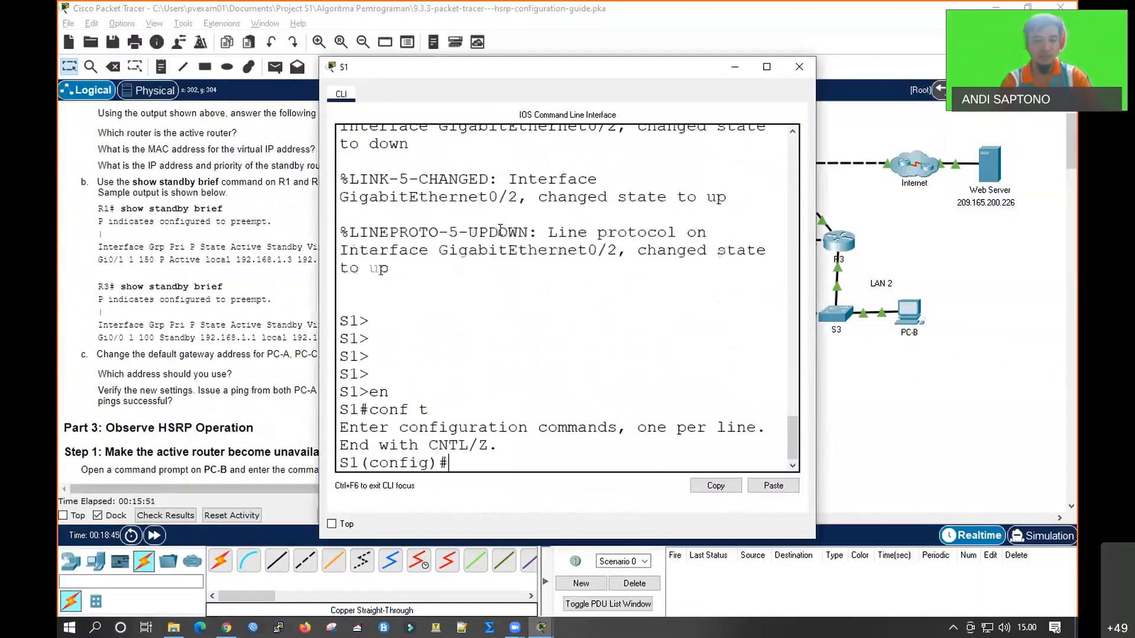
Remove S1's existing default gateway with no ip default-gateway
type("no ip d")
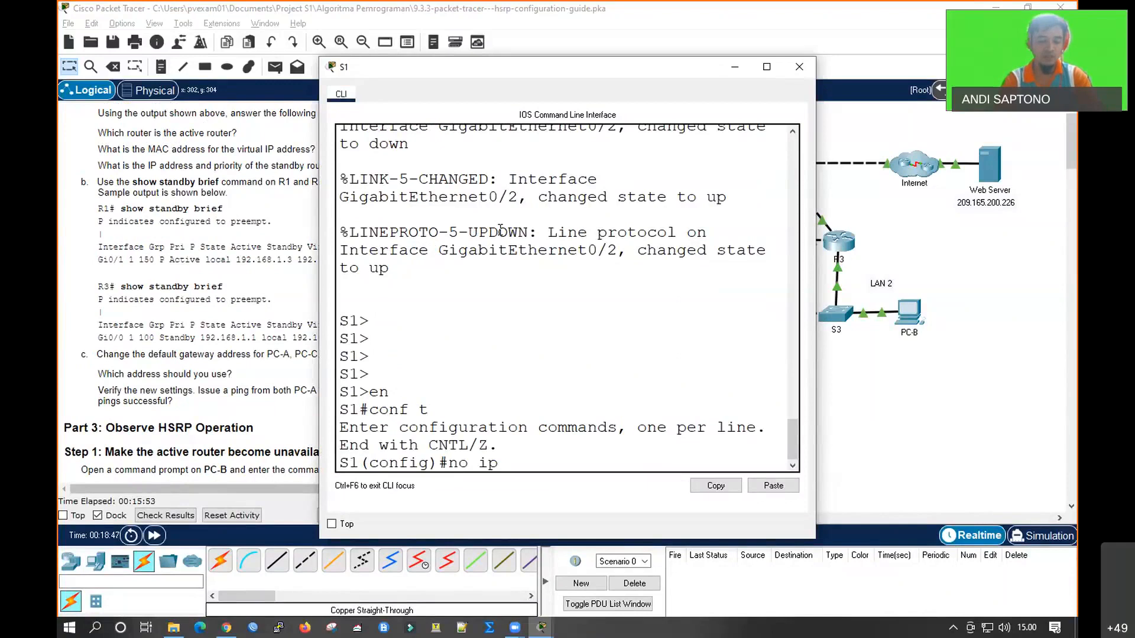
key("BackSpace")
key("BackSpace")
type("def")
key("Tab")
key("Return")
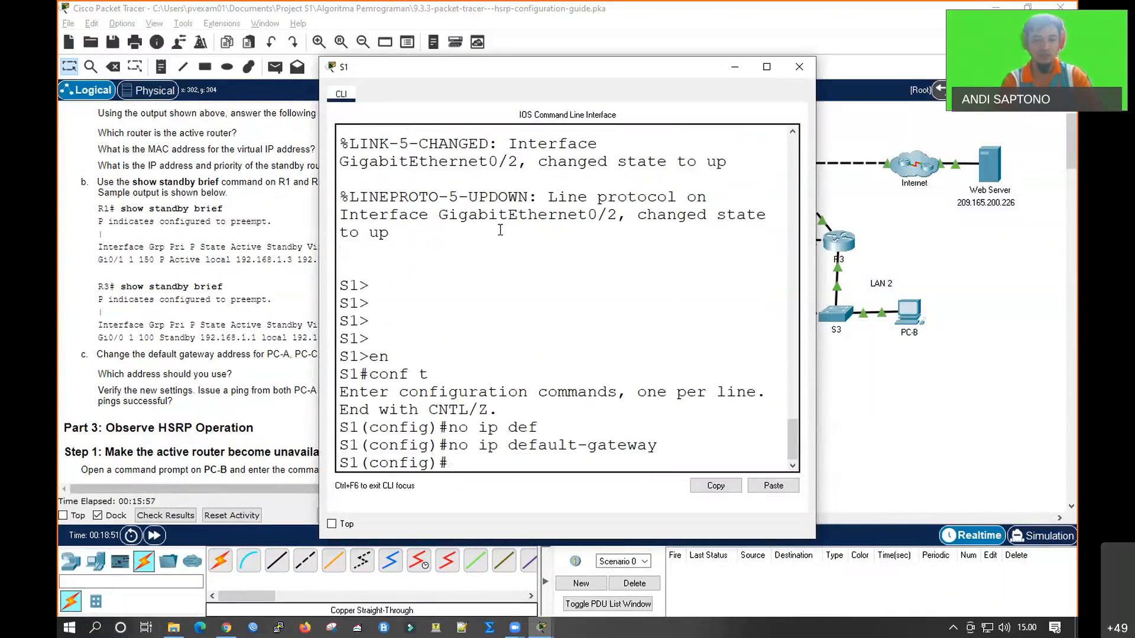
Set S1's default gateway to 192.168.1.254 and return to the topology
type("ip ")
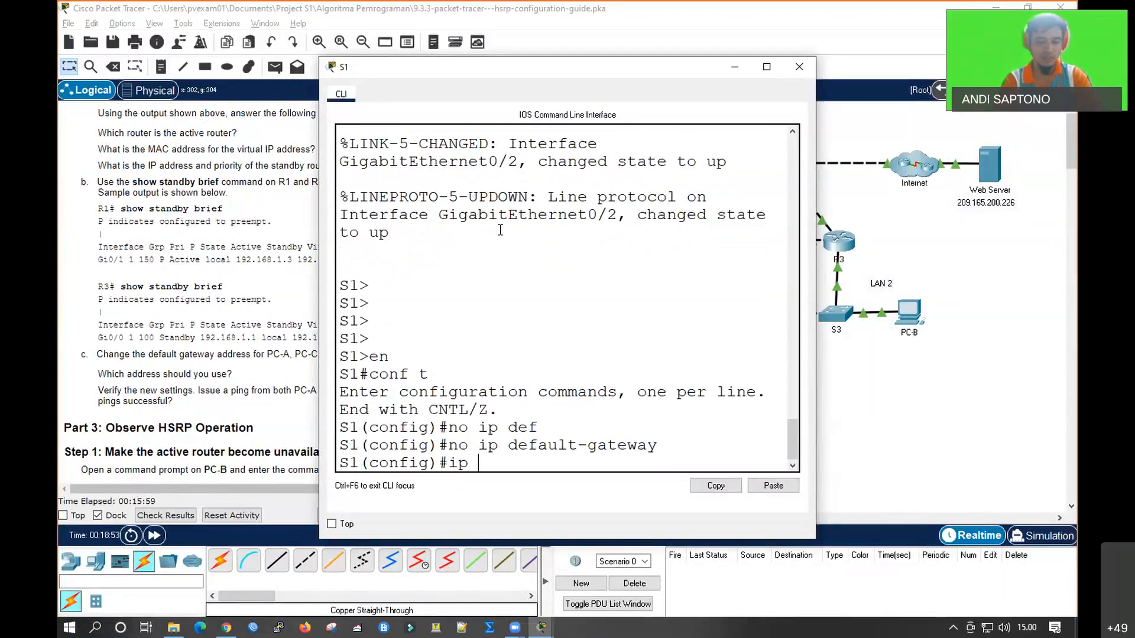
type("de")
key("Tab")
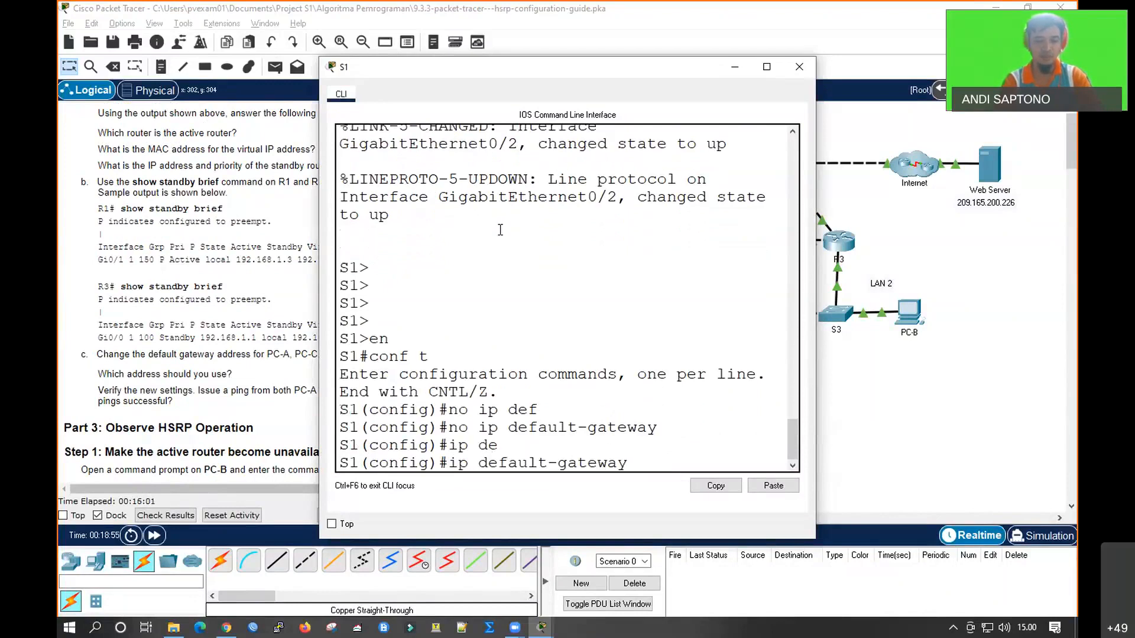
type("192.168.1.254")
key("Return")
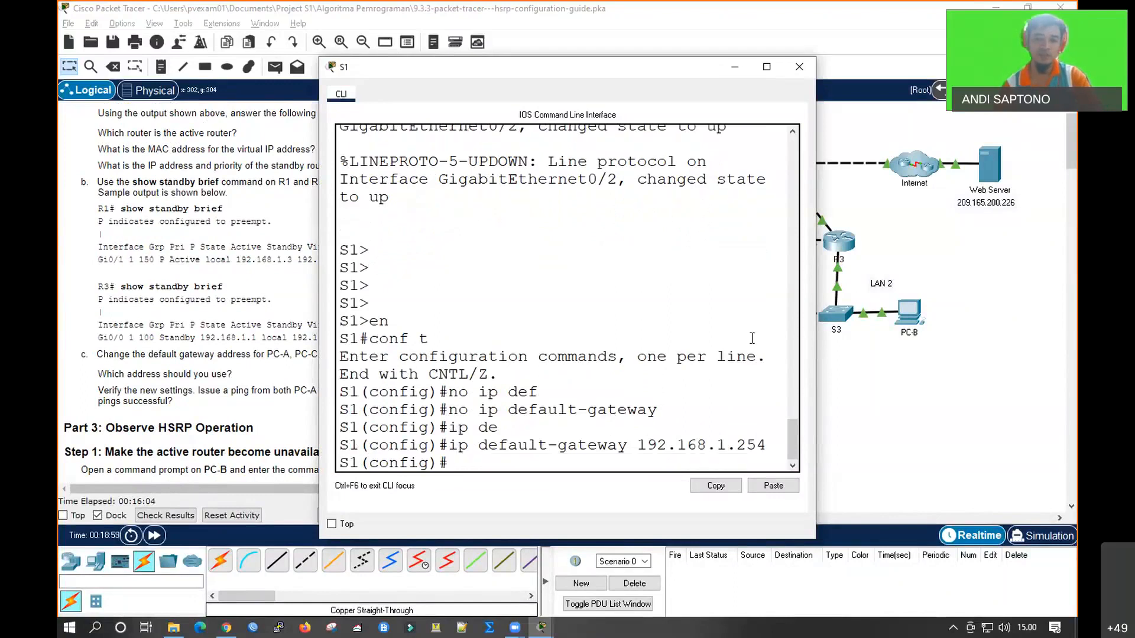
left_click(910, 391)
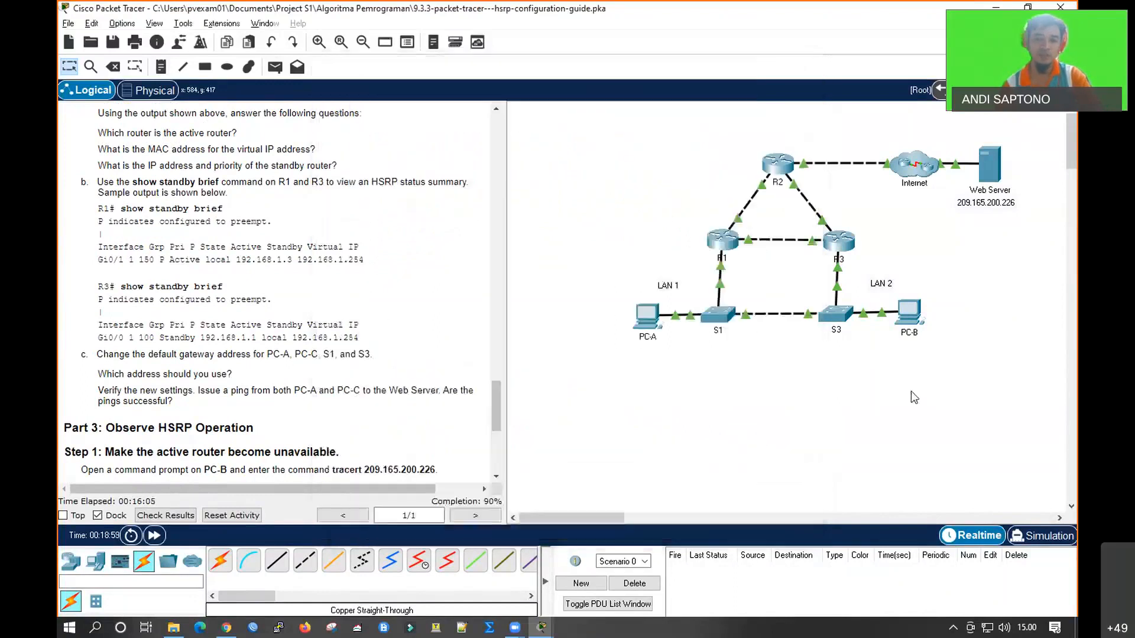
Open S3's CLI and enter privileged EXEC mode and global configuration mode
left_click(838, 323)
key("Return")
key("Return")
type("en")
key("Return")
type("conf")
key("Return")
key("Return")
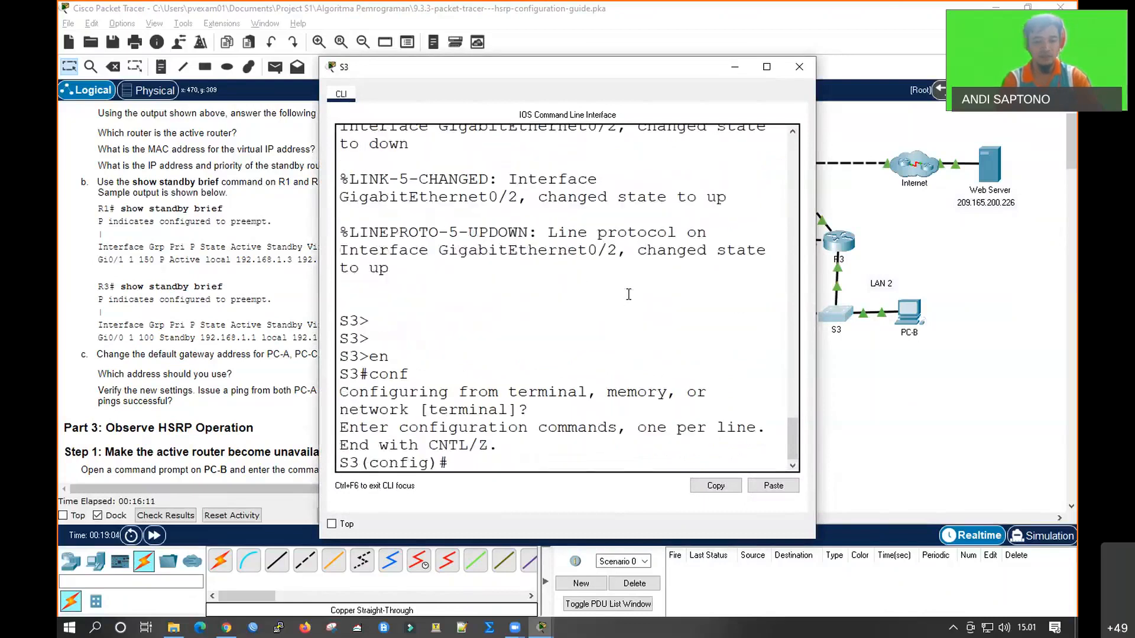
Remove S3's existing default gateway with the abbreviated command no ip def
type("no ip dr")
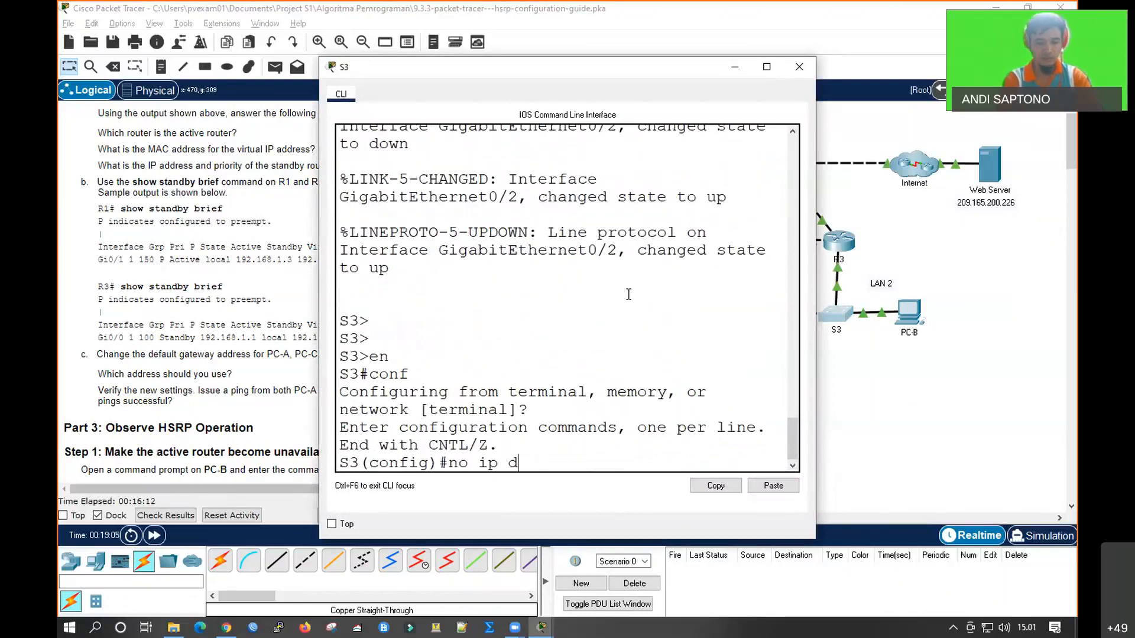
key("BackSpace")
type("ef")
key("Return")
key("Return")
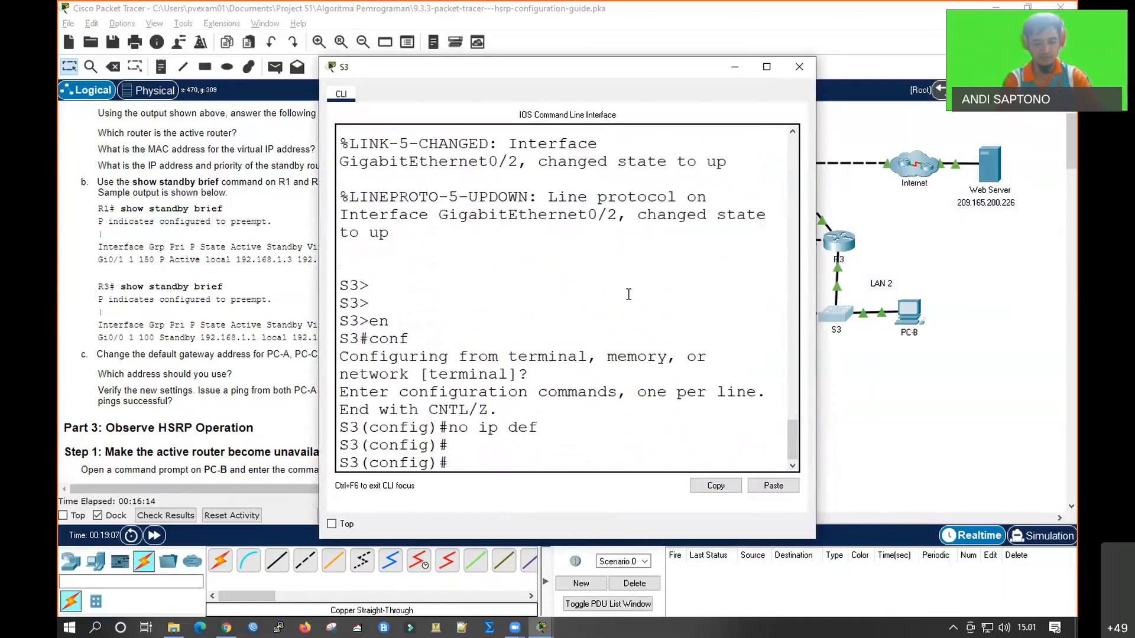
Set S3's default gateway to 192.168.1.254 and return to the topology
type("ip def")
key("Tab")
type("192.168.1.254")
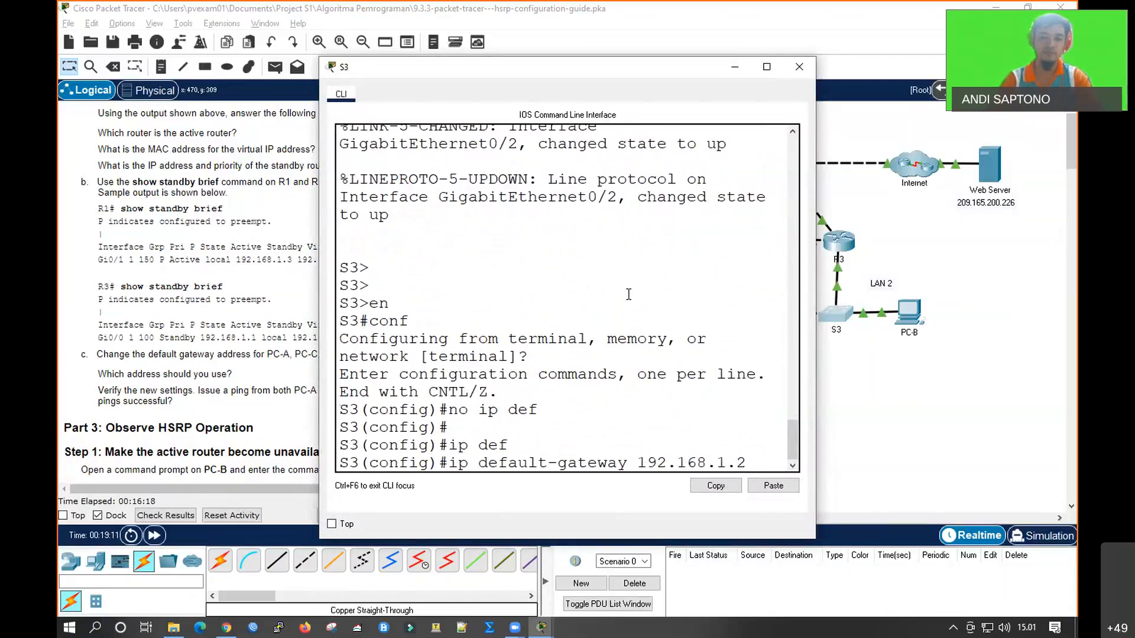
key("Return")
left_click(828, 438)
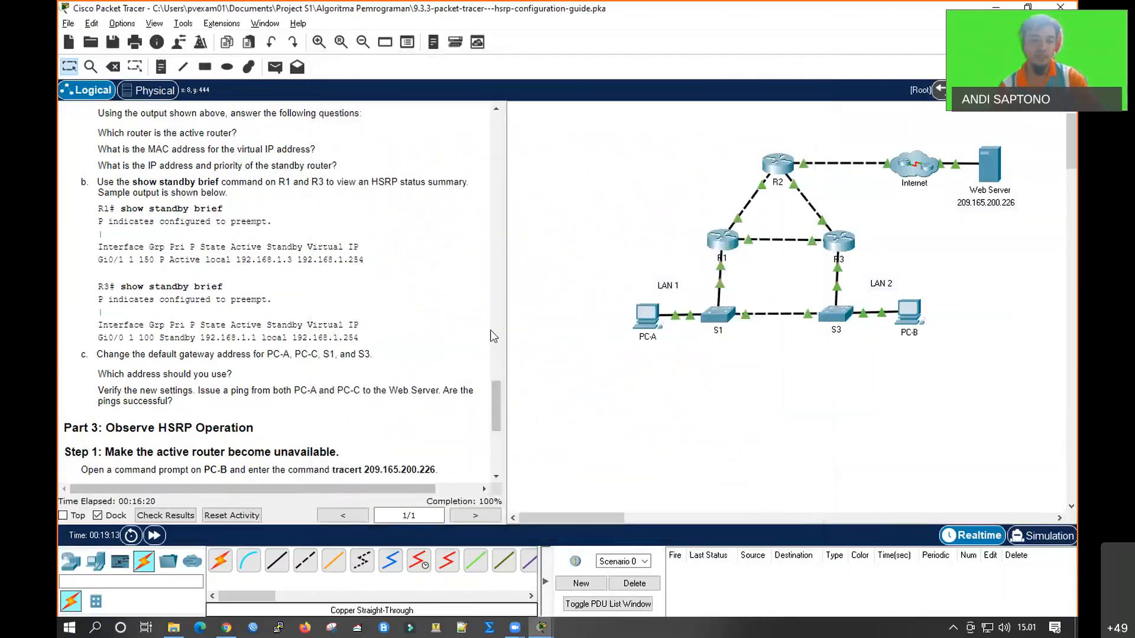
Open R1's CLI and enter interface configuration mode for gi0/1
scroll(349, 364, "down", 7)
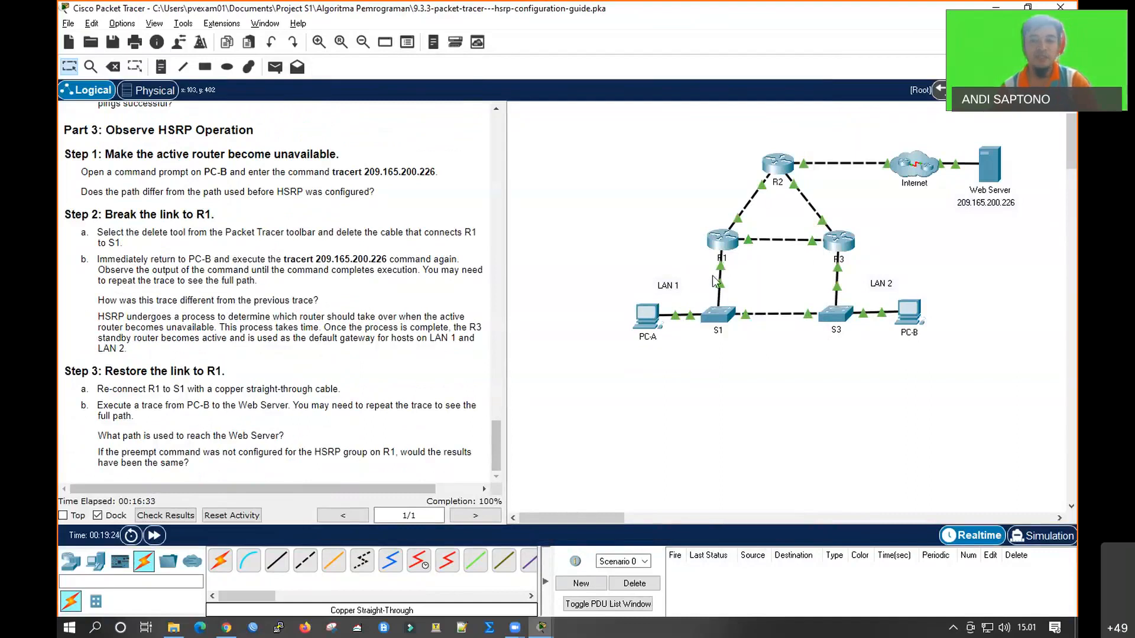
left_click(731, 259)
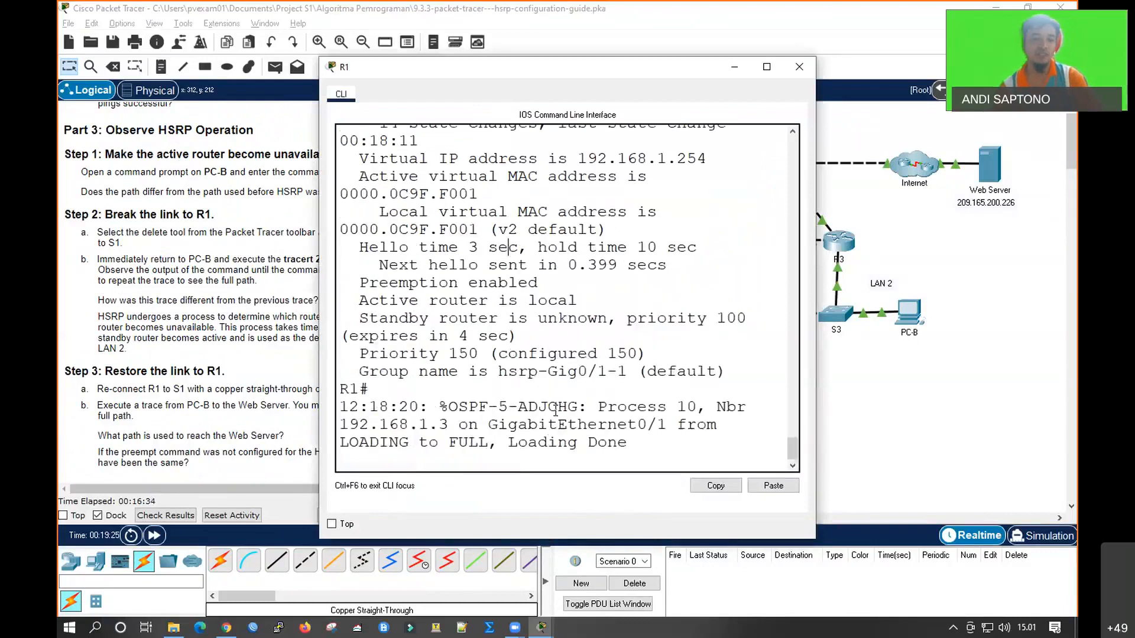
key("Return")
key("Return")
key("Return")
key("Return")
type("conf t")
key("Return")
type("int g")
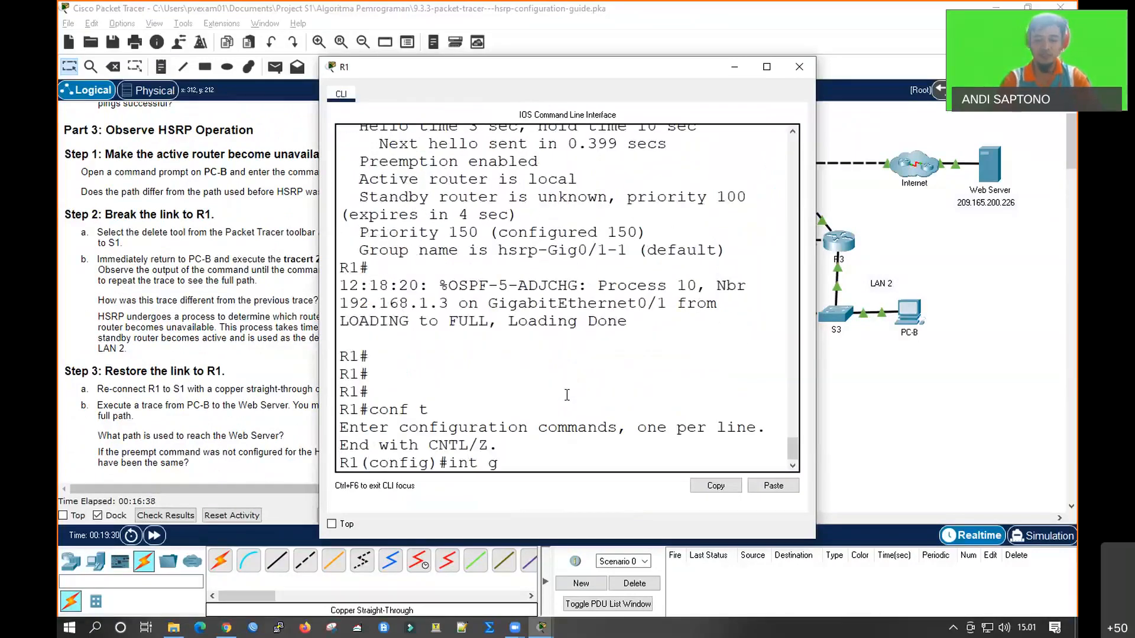
type("i0/1")
key("Return")
Disable HSRP preemption on R1's interface with no standby 1 preempt and return to the topology
type("no sta")
key("Tab")
type("1 pre")
key("Tab")
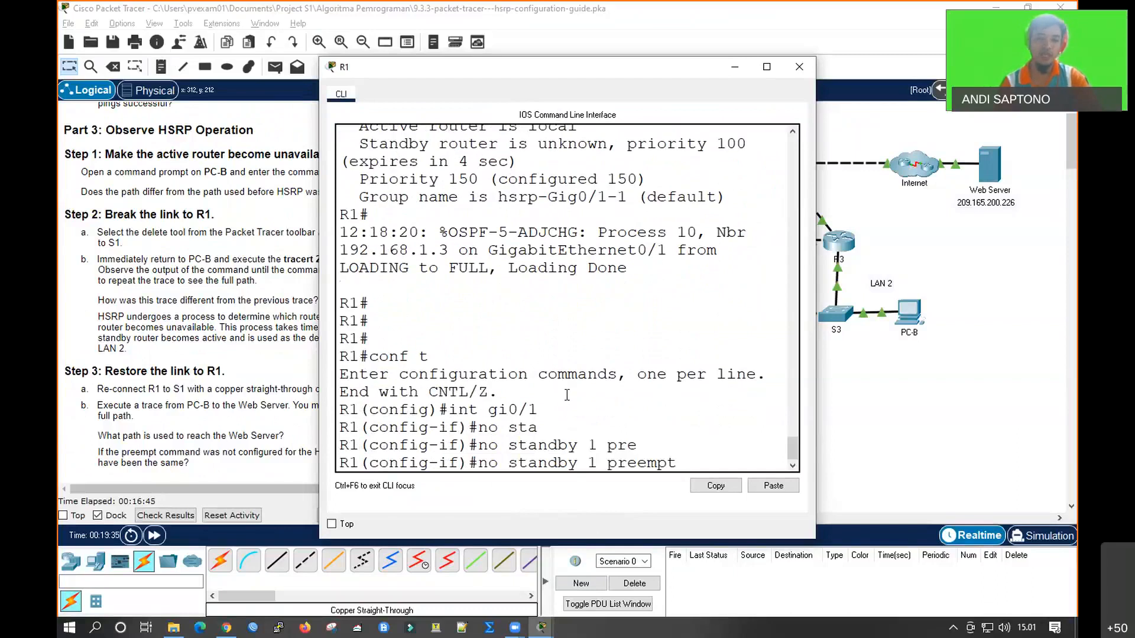
left_click(821, 393)
Review the preempt instructions in the lab guide, reopen R1's CLI and return to privileged EXEC mode
scroll(325, 353, "up", 15)
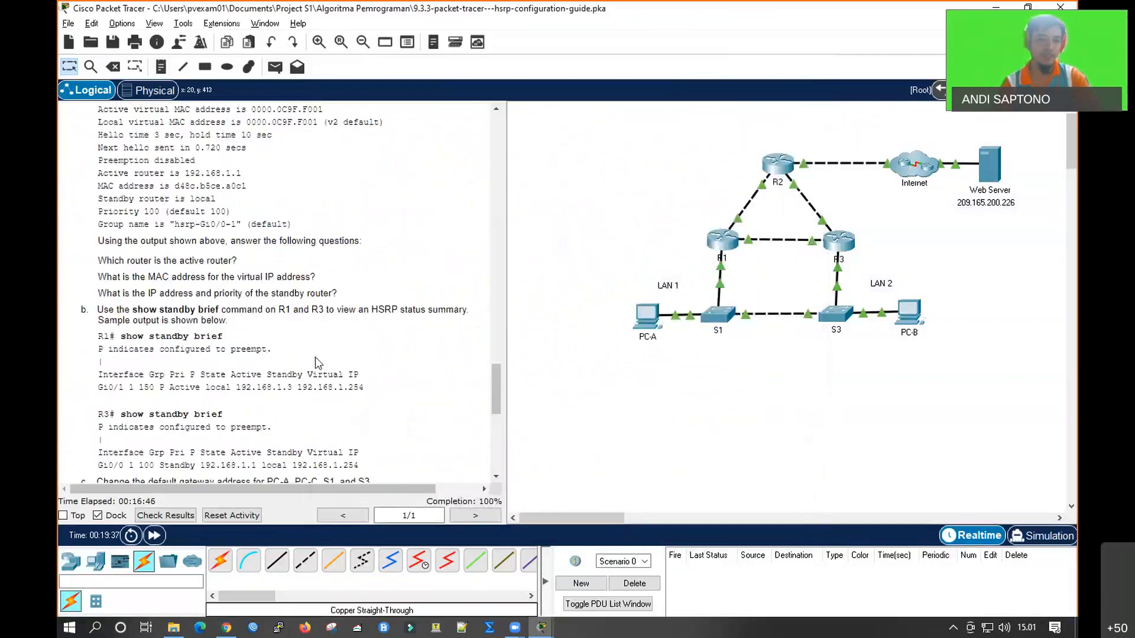
scroll(351, 353, "up", 3)
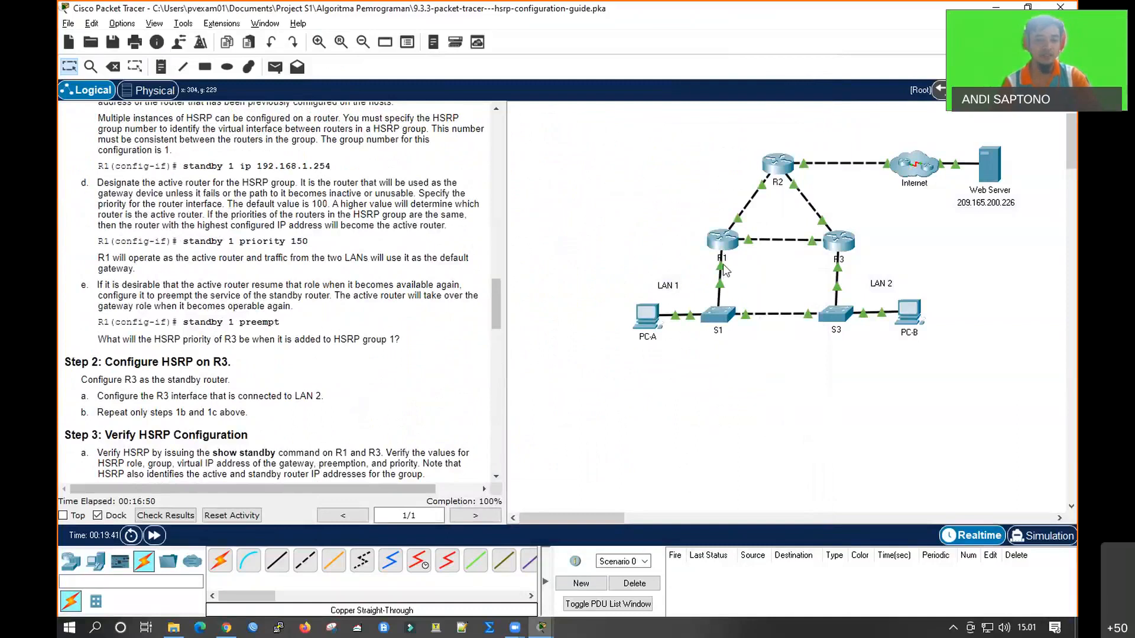
left_click(723, 241)
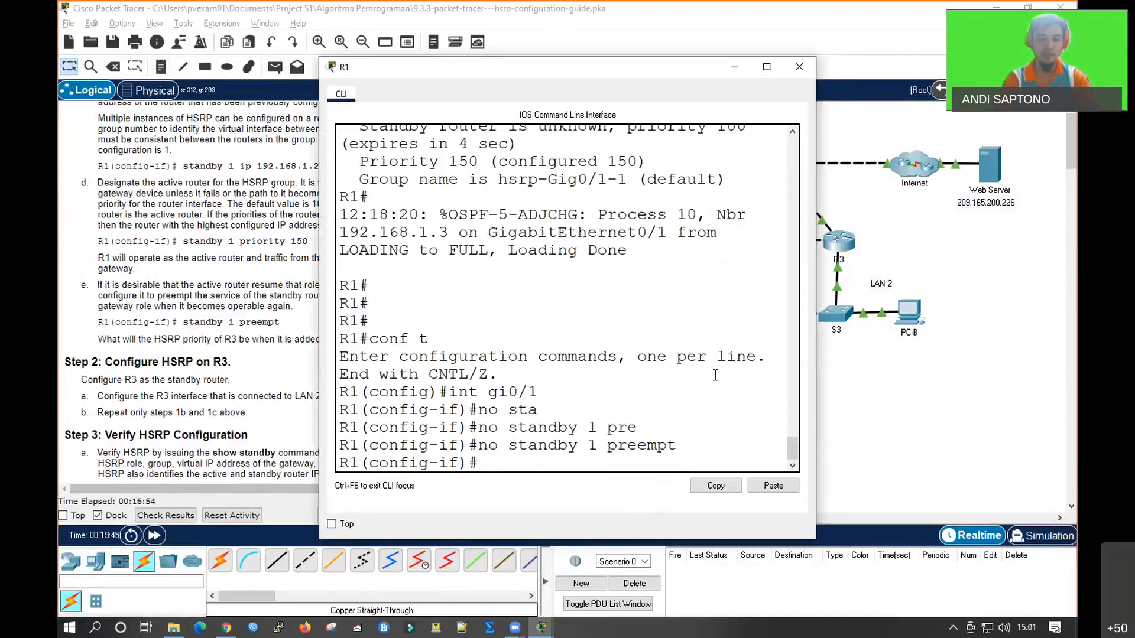
type("end")
key("Return")
key("Return")
key("Return")
key("Return")
key("Return")
Run show standby on R1 to check its HSRP state and preemption setting, and go back to the topology
type("sho")
key("Tab")
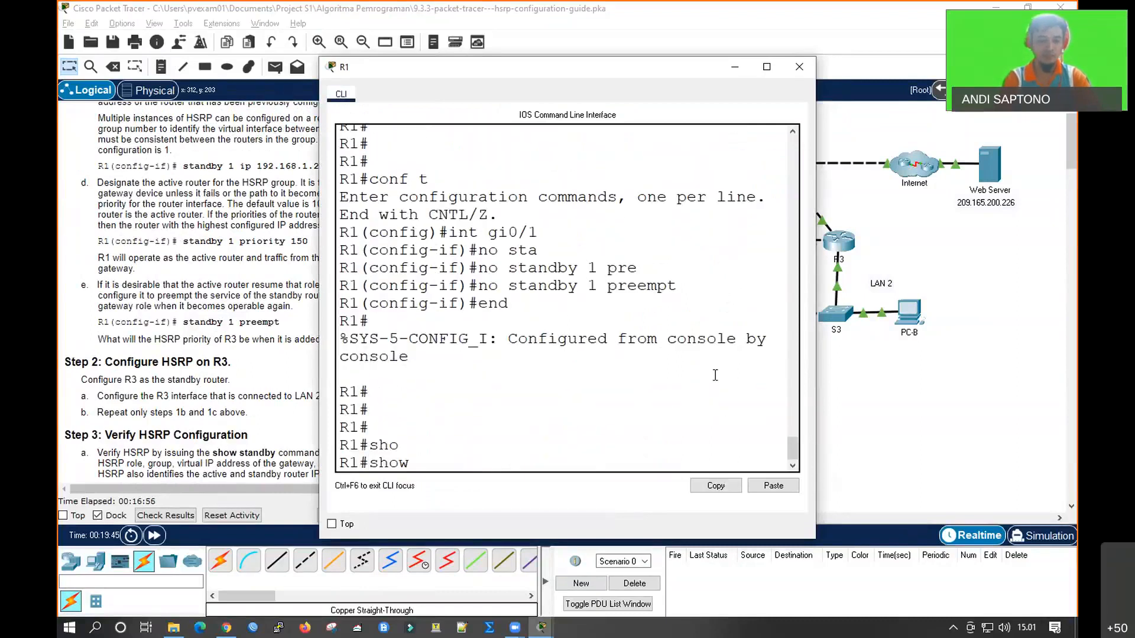
type("sta")
key("Tab")
type("n")
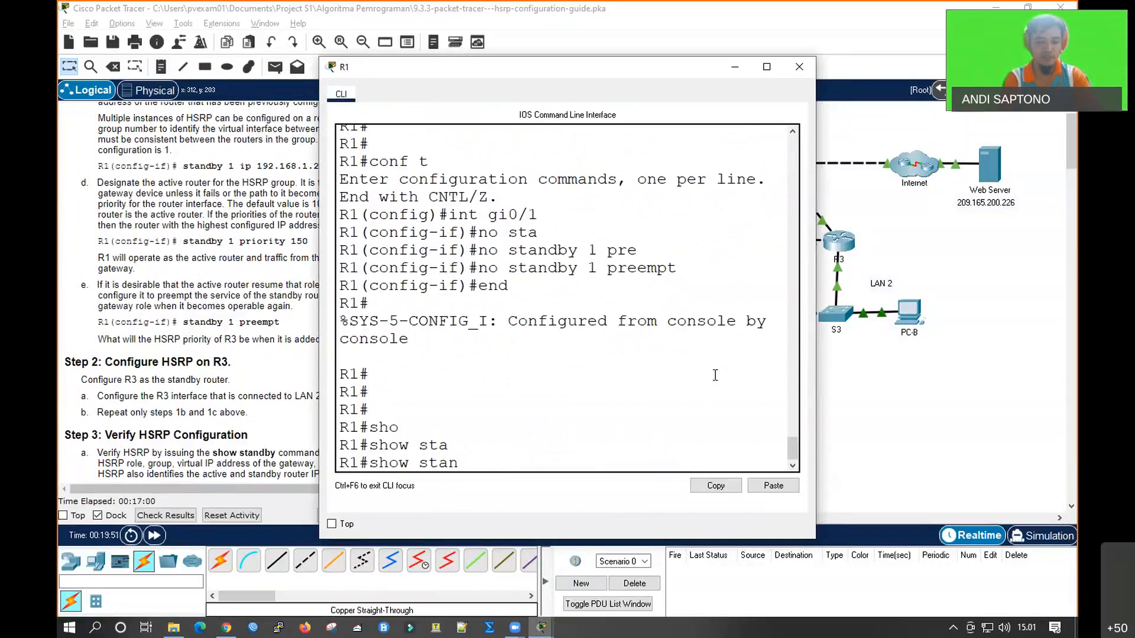
type("db")
key("Tab")
key("Return")
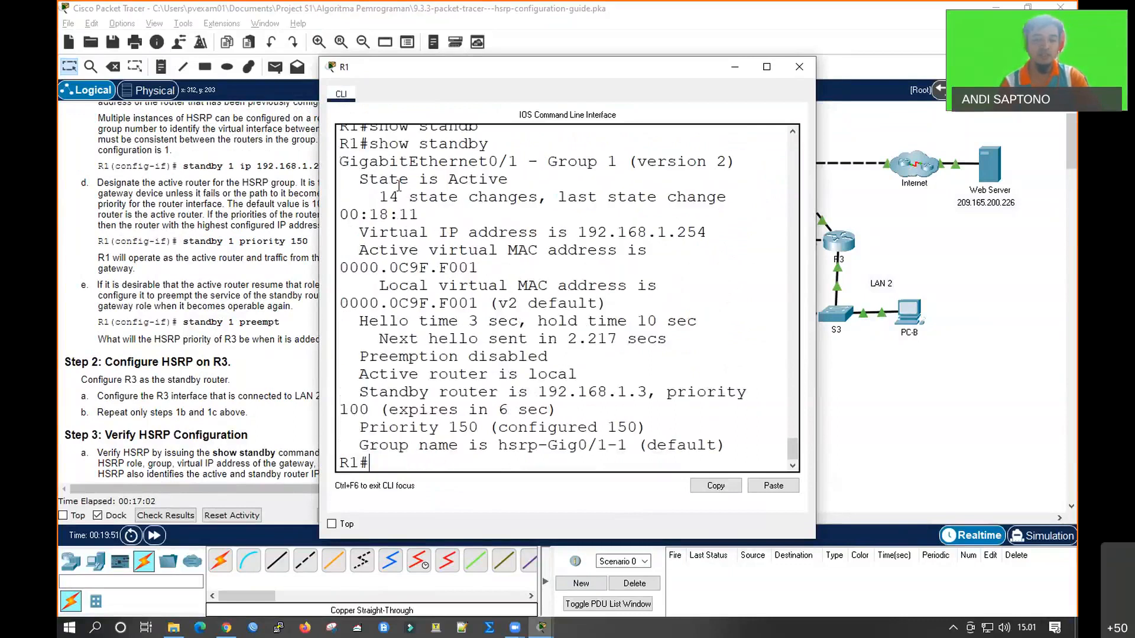
left_click(847, 395)
Run tracert 209.165.200.226 again from PC-B's command prompt and return to the topology window
left_click(909, 313)
left_click_drag(362, 377, 366, 358)
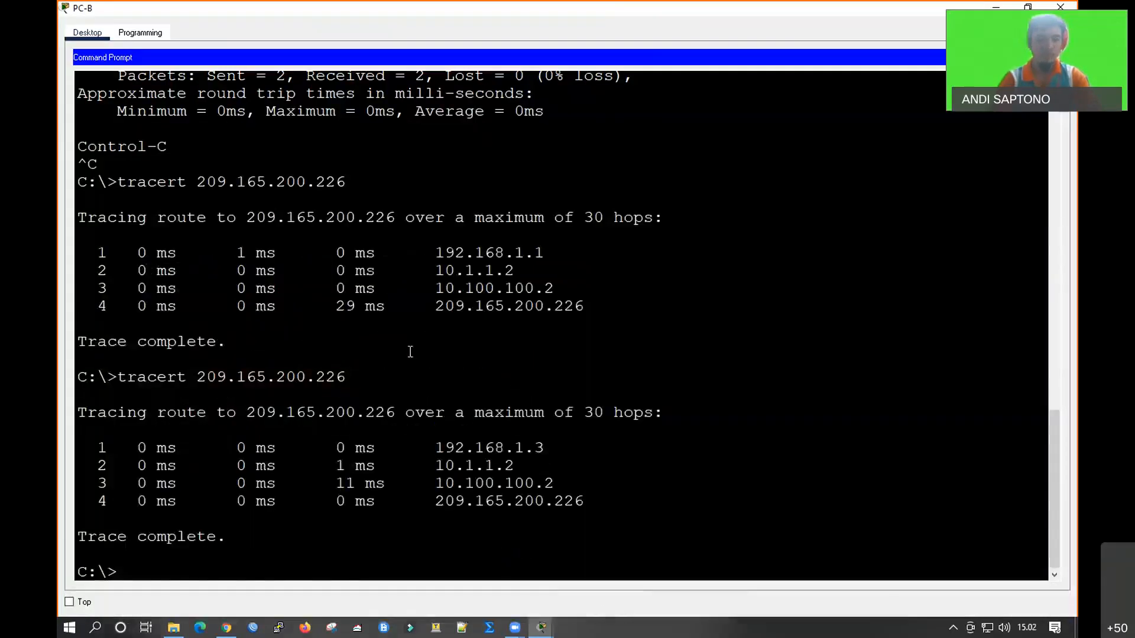
key("Up")
key("Return")
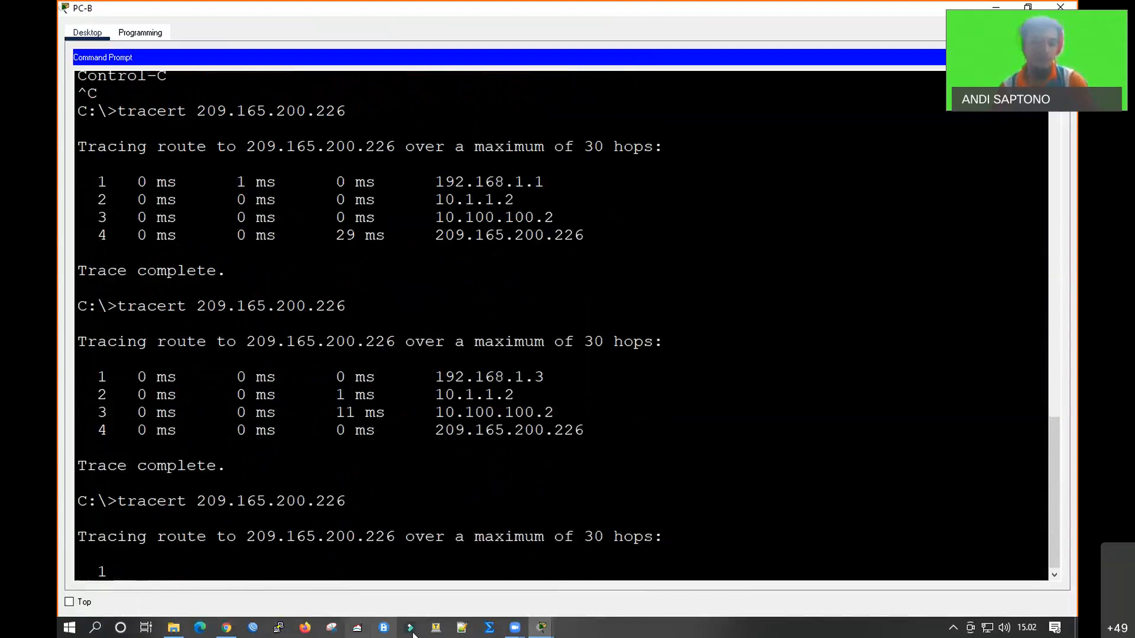
left_click(541, 628)
left_click(579, 600)
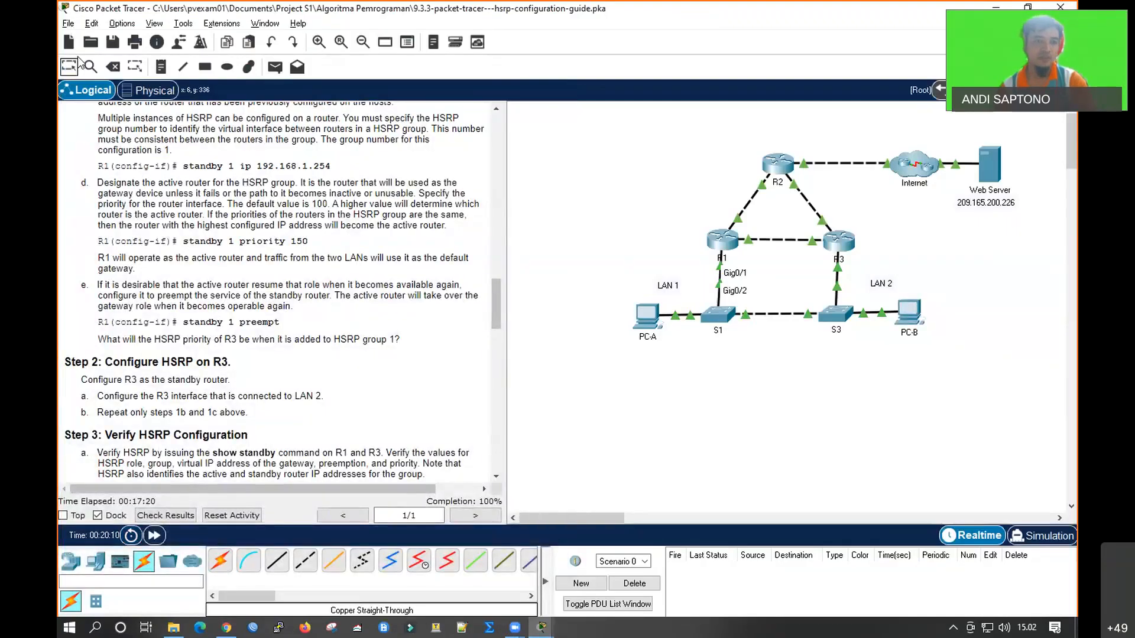
Delete the cable between R1 and S1 and switch back to the selection tool
left_click(112, 67)
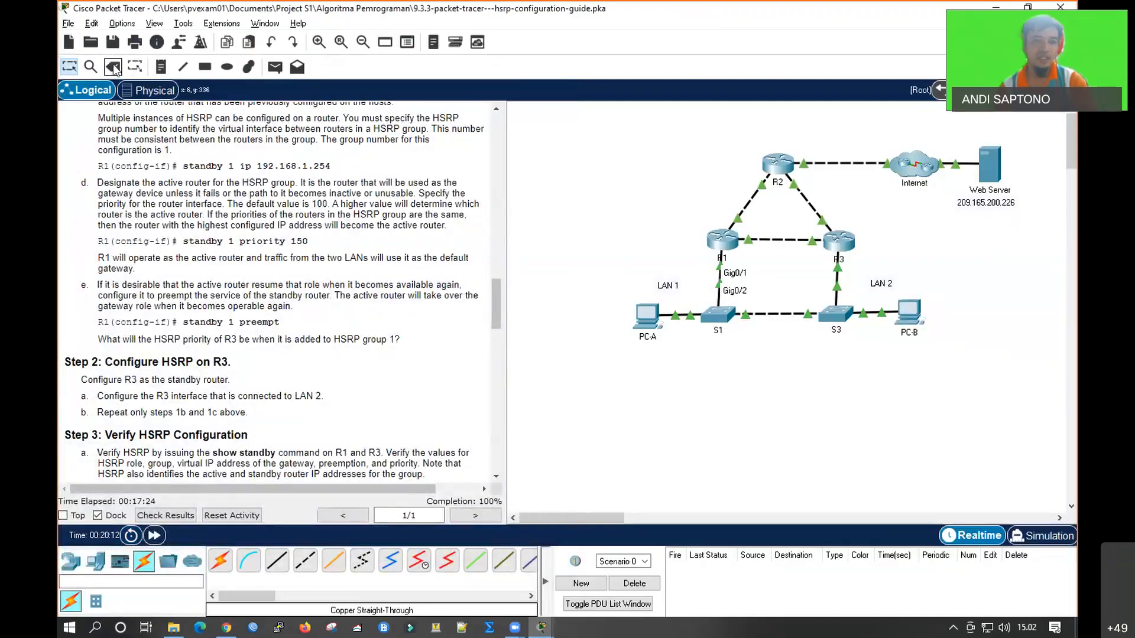
left_click(716, 276)
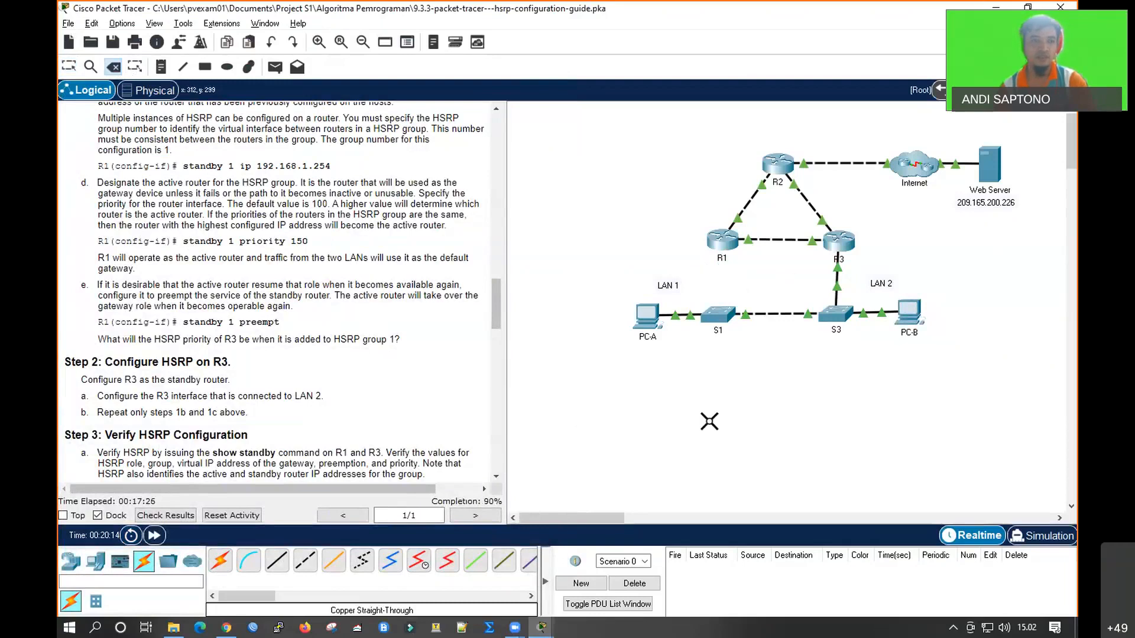
left_click(68, 66)
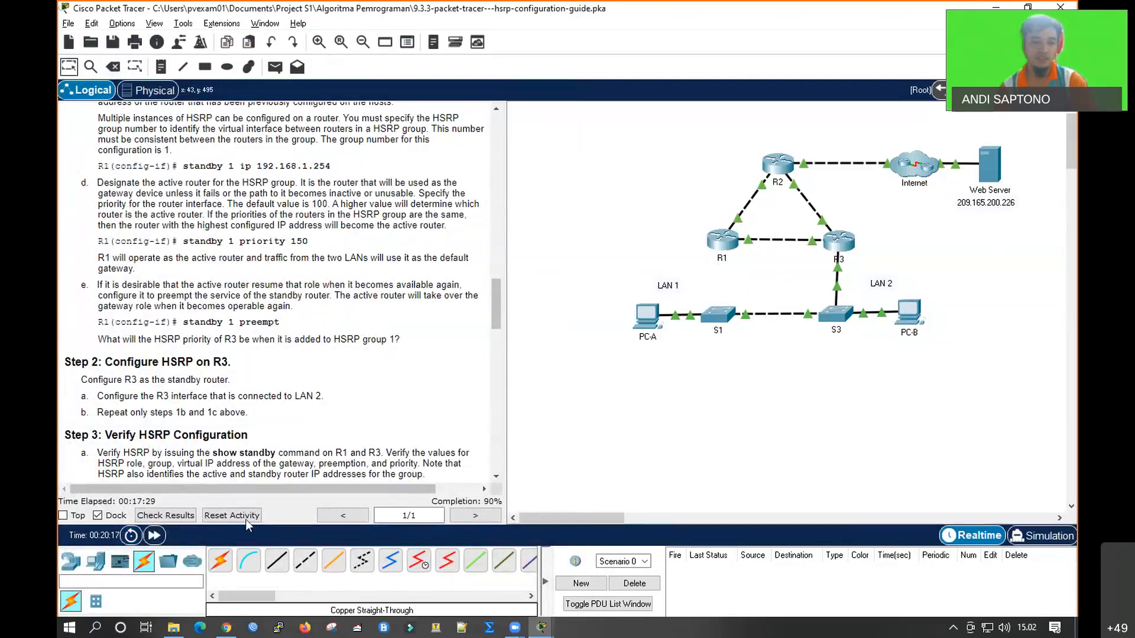
Run show standby on R3 to check its HSRP role with R1's link broken, and close its window
left_click(842, 233)
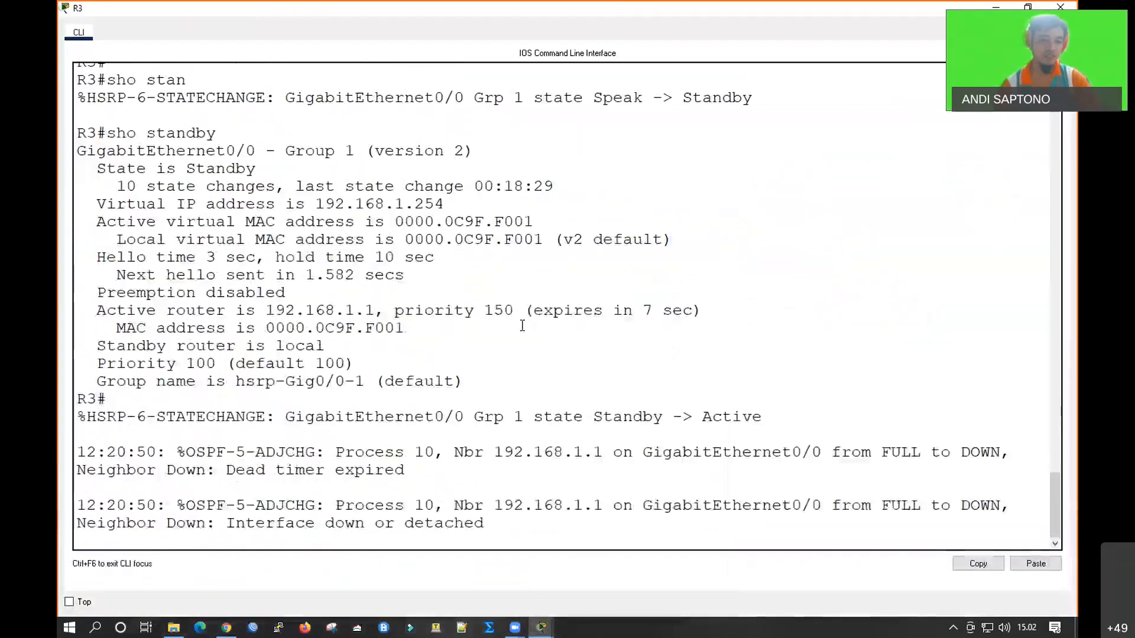
key("Return")
key("Return")
key("Return")
type("sho")
key("Tab")
type("standb")
key("Tab")
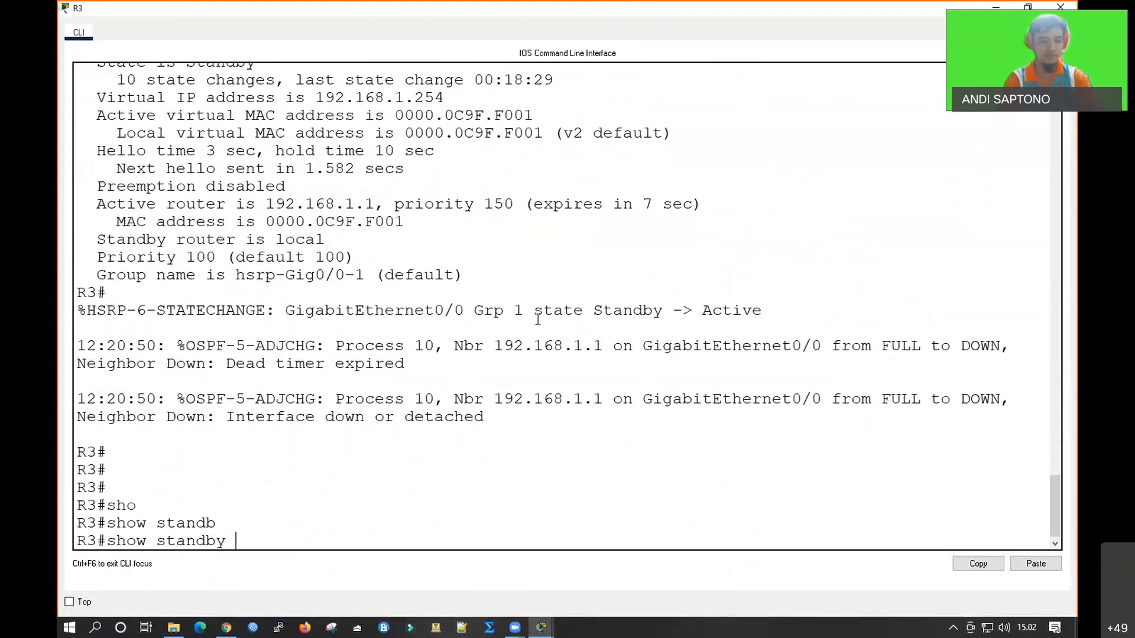
key("Return")
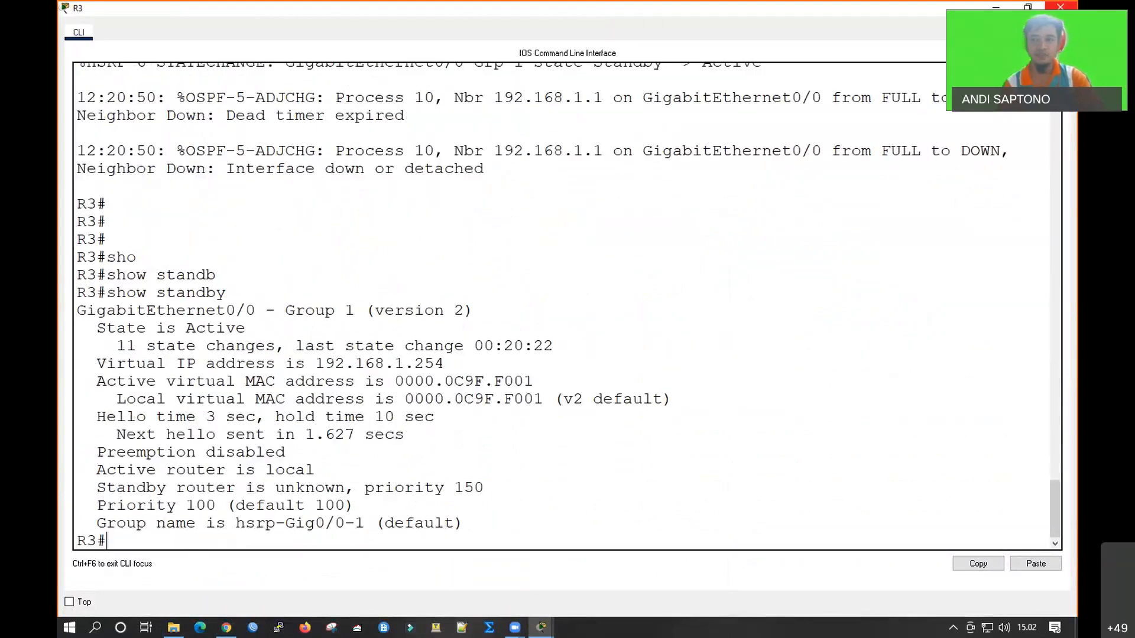
left_click(1063, 7)
Trace the route from PC-B to 209.165.200.226 with R1's link broken, and go back to the topology
left_click(909, 312)
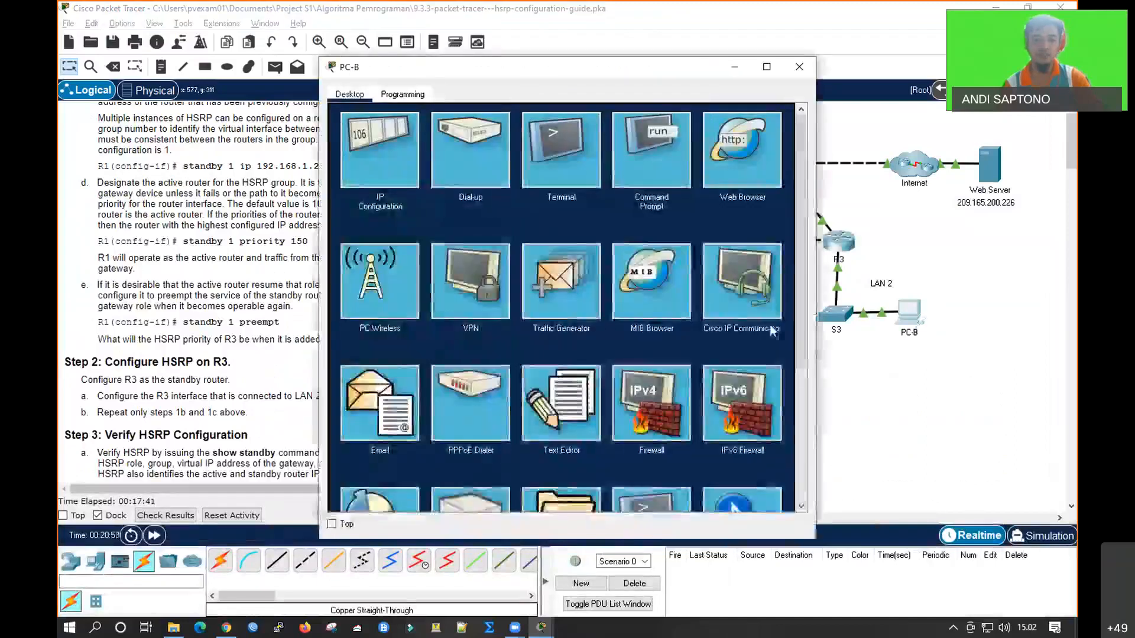
left_click(588, 152)
scroll(632, 177, "down", 4)
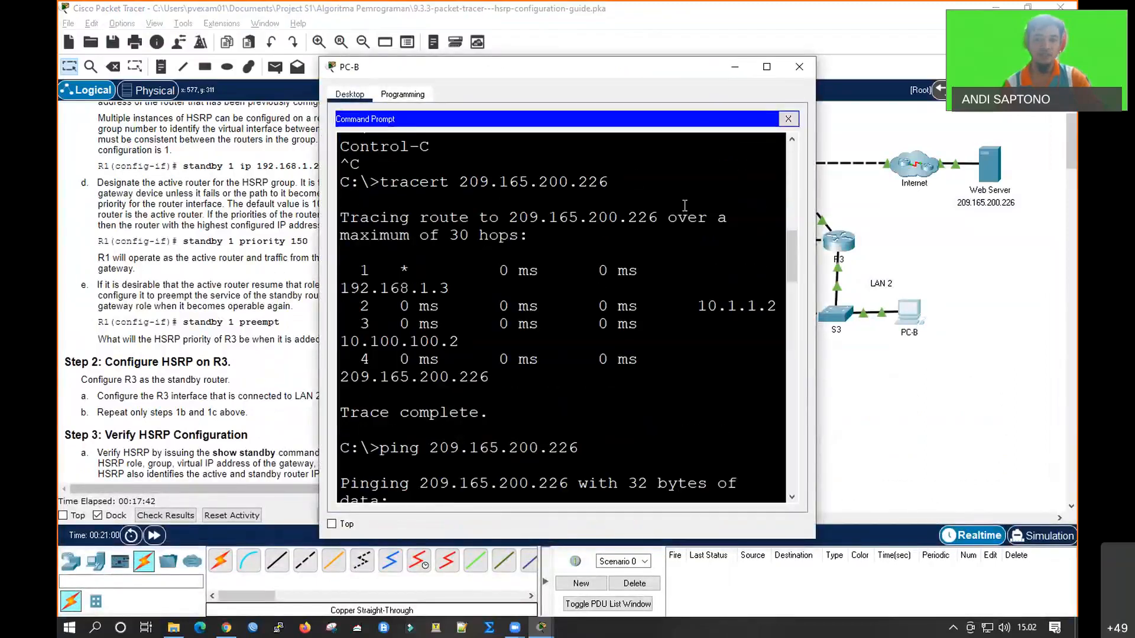
left_click(766, 67)
scroll(639, 312, "down", 12)
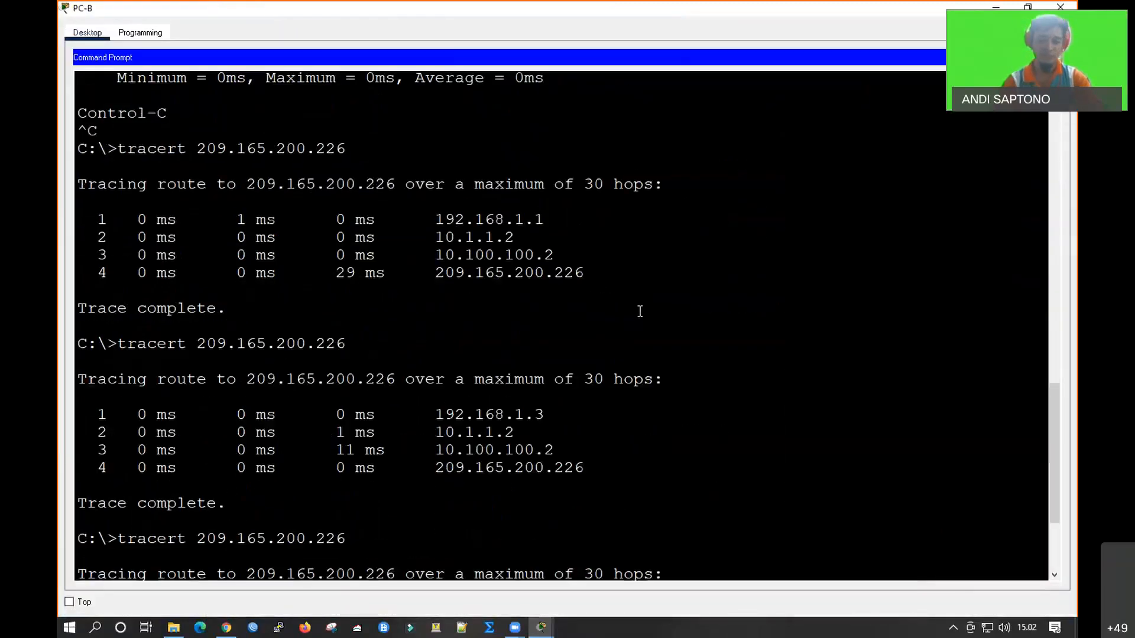
key("Return")
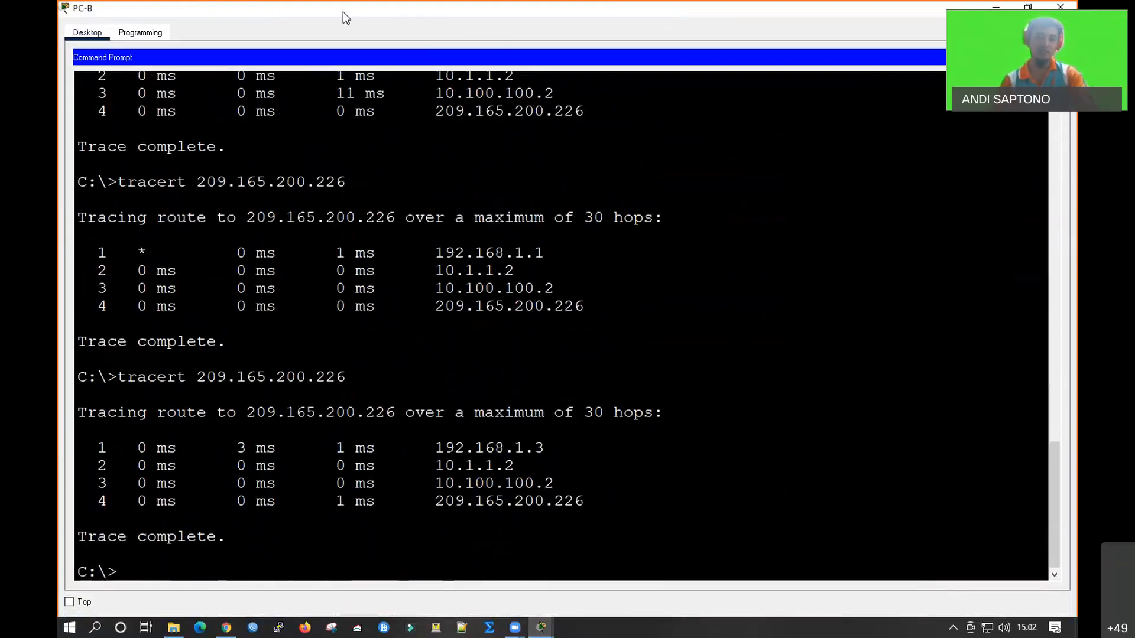
left_click_drag(340, 12, 340, 114)
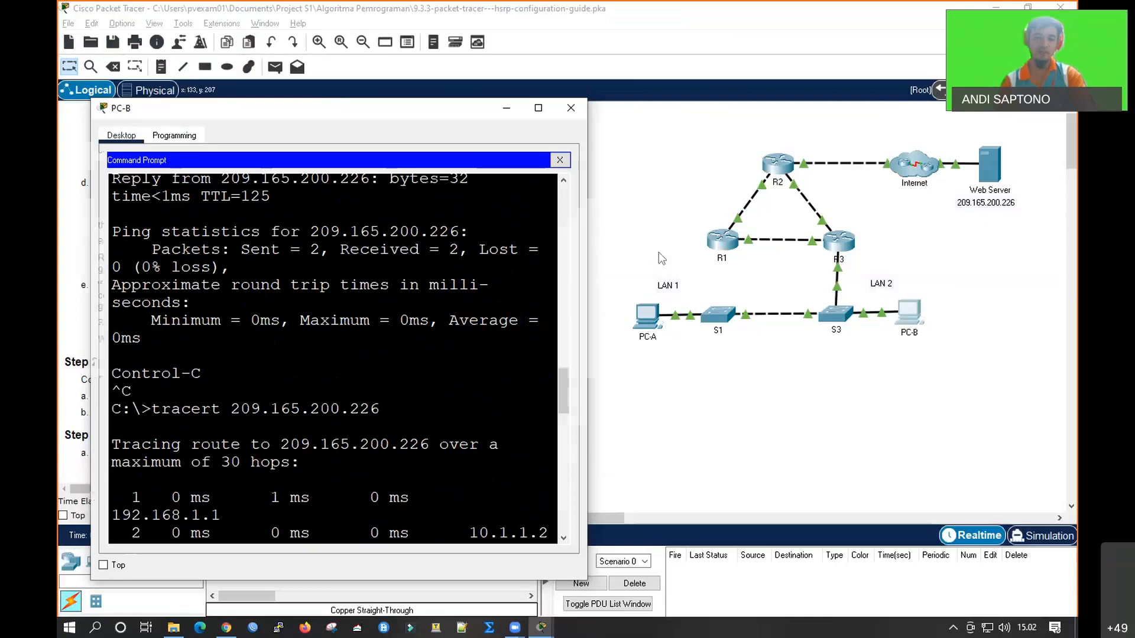
left_click(661, 259)
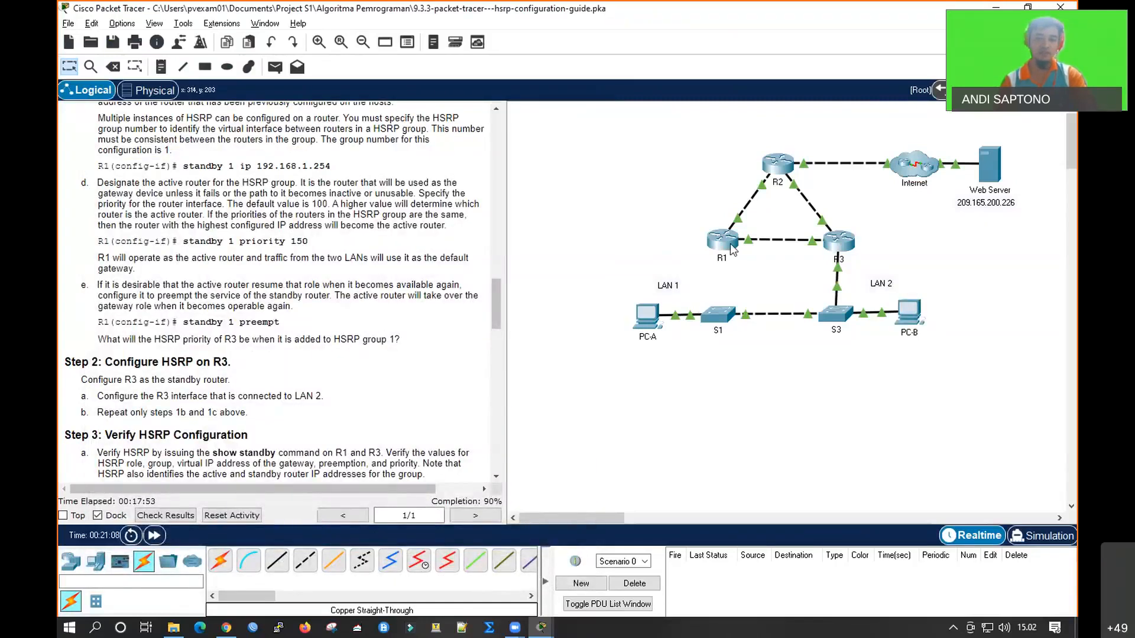
Run show standby on R1 to check its HSRP state with the S1 cable removed, and return to the topology
left_click(722, 241)
key("Return")
key("Return")
key("Return")
type("sho")
key("Tab")
type("sta")
key("Tab")
type("nd")
key("Tab")
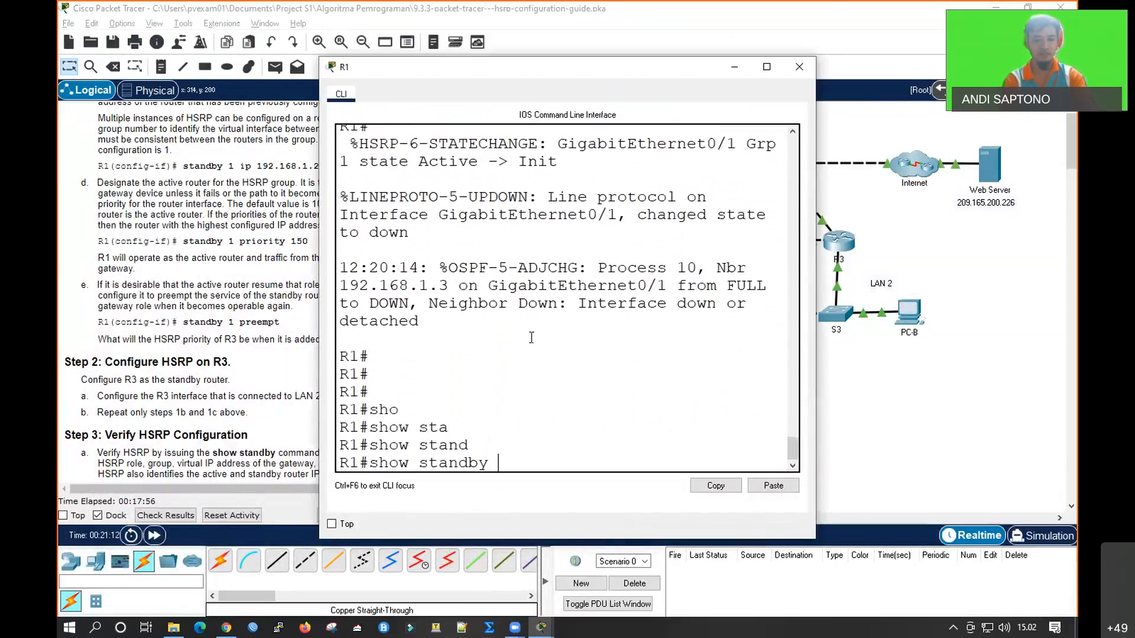
key("Return")
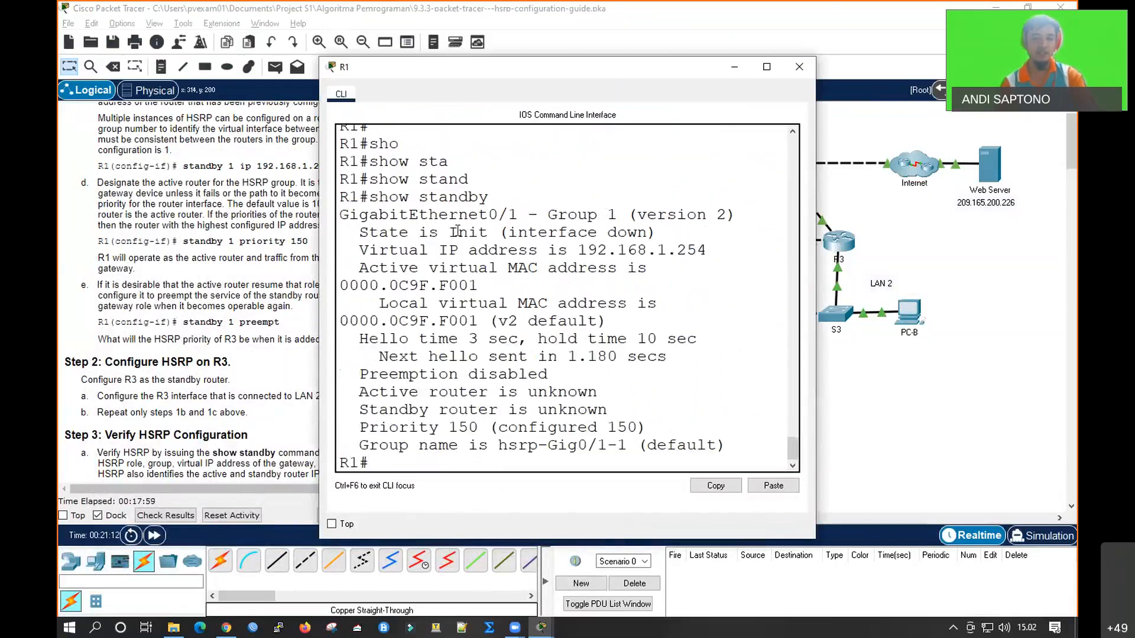
left_click(851, 383)
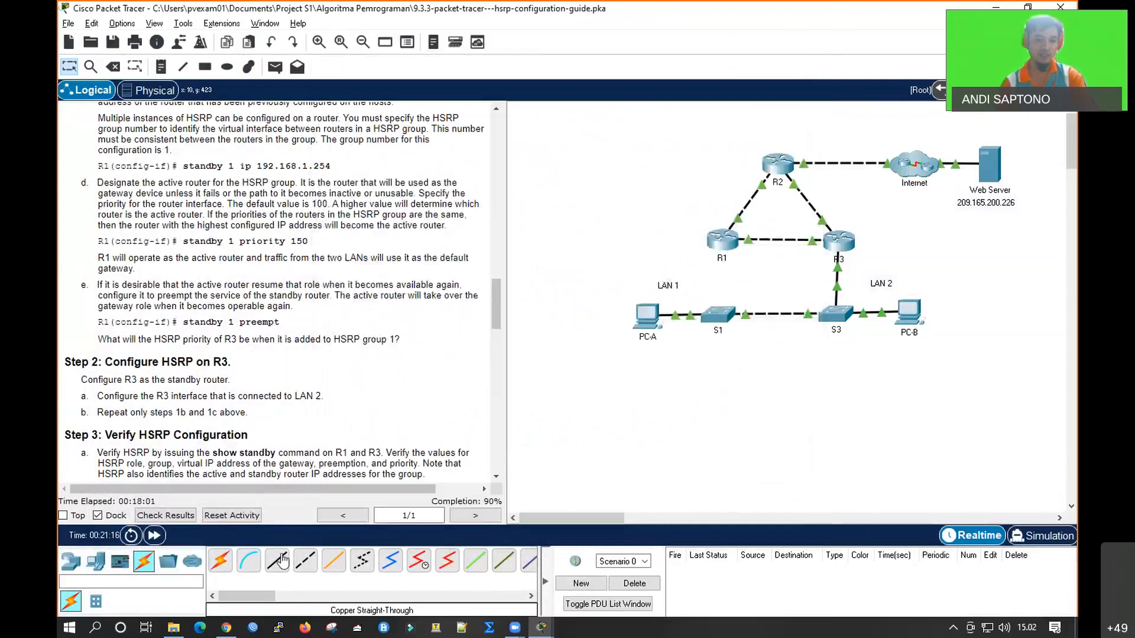
Reconnect R1's GigabitEthernet0/1 to S1 with a copper straight-through cable
left_click(731, 247)
left_click(764, 296)
left_click(718, 315)
left_click(760, 381)
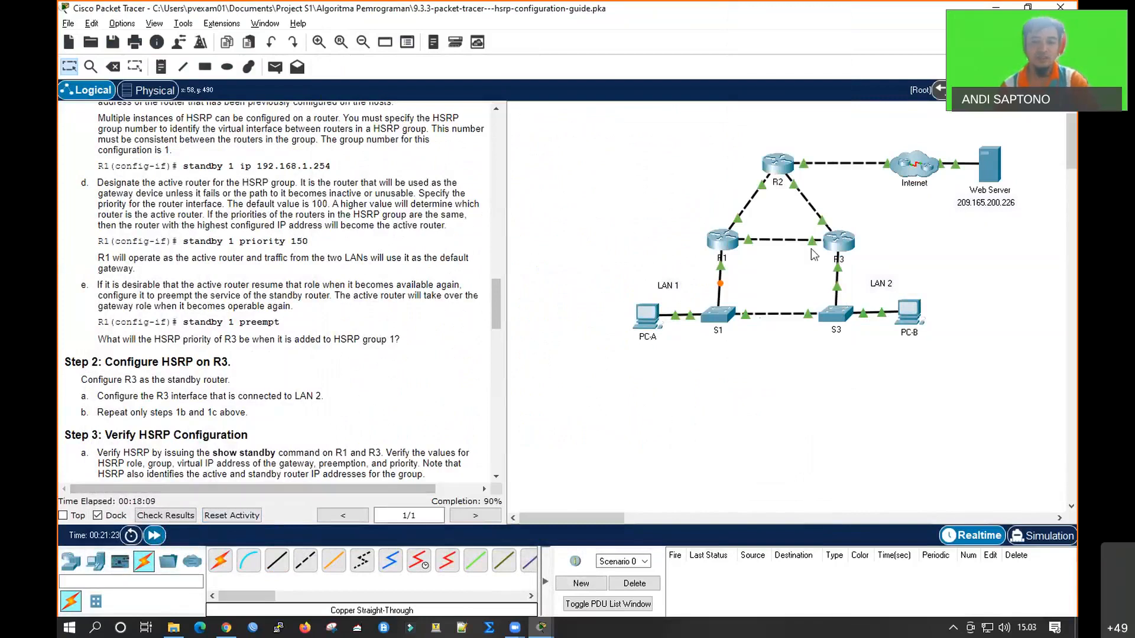
Run show standby on R1 to check its HSRP role with the S1 link restored, with its console window maximized
left_click(720, 239)
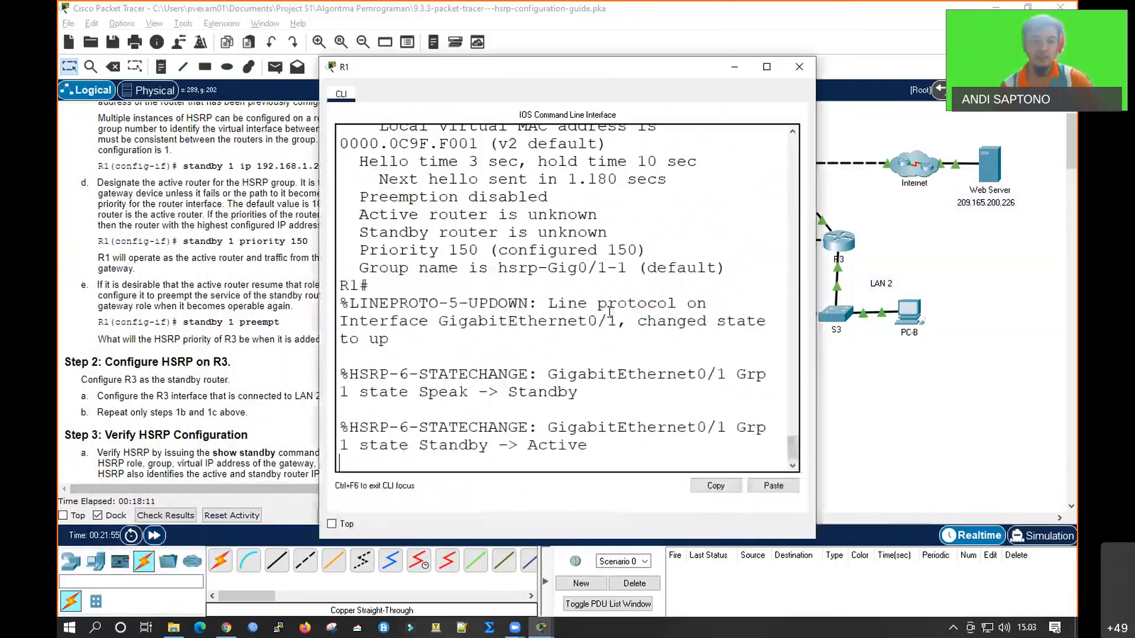
type("sho")
key("Tab")
type("stand")
key("Tab")
key("Return")
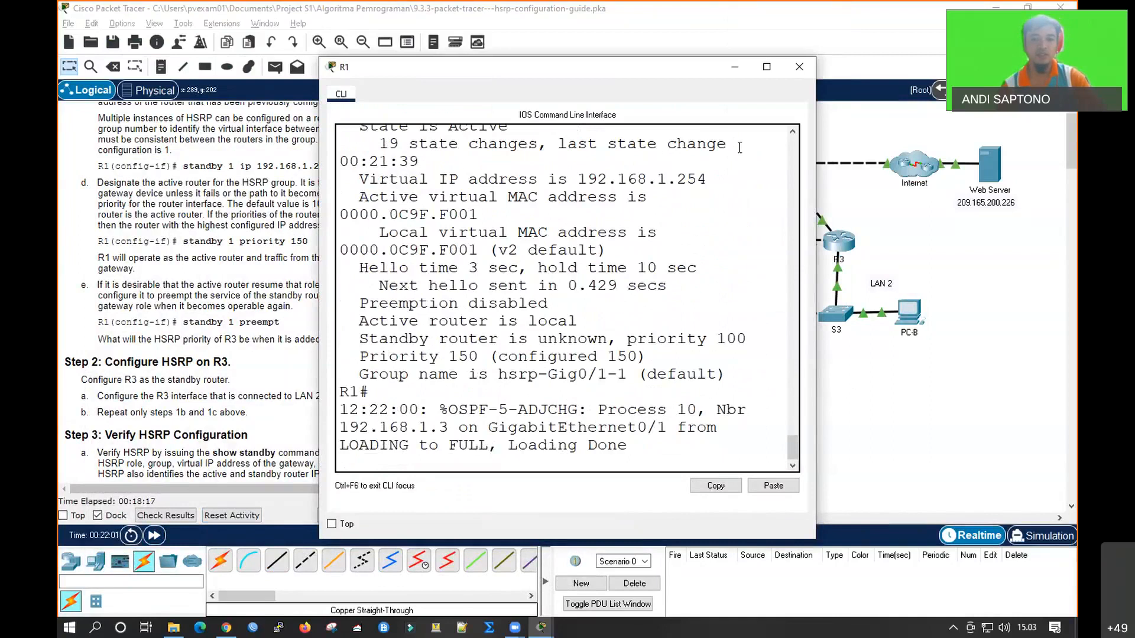
left_click(766, 66)
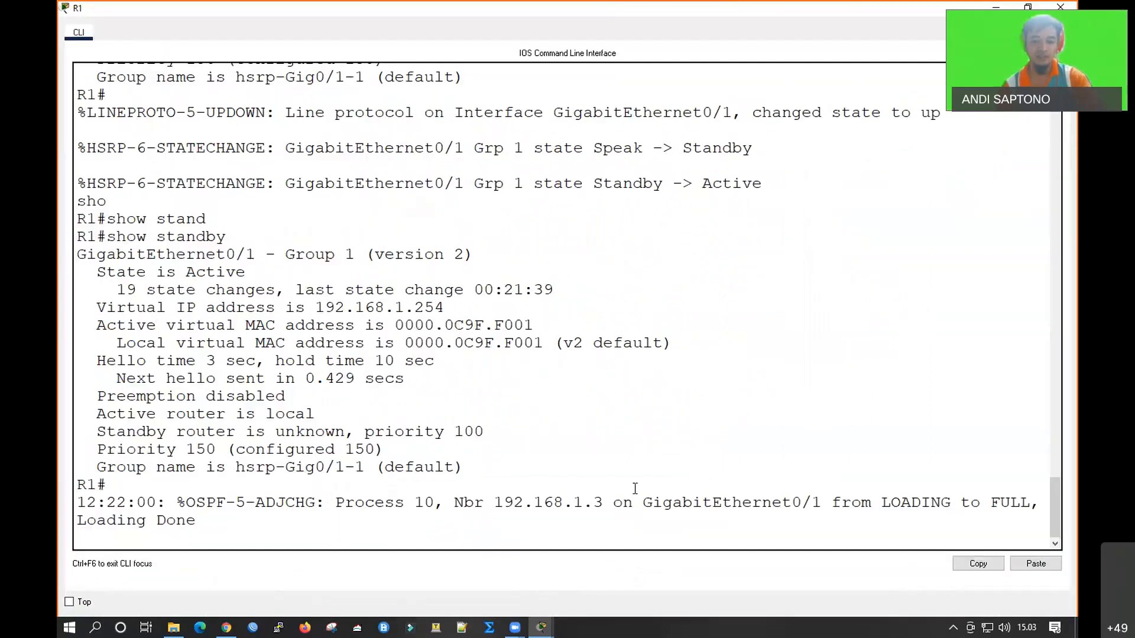
key("Return")
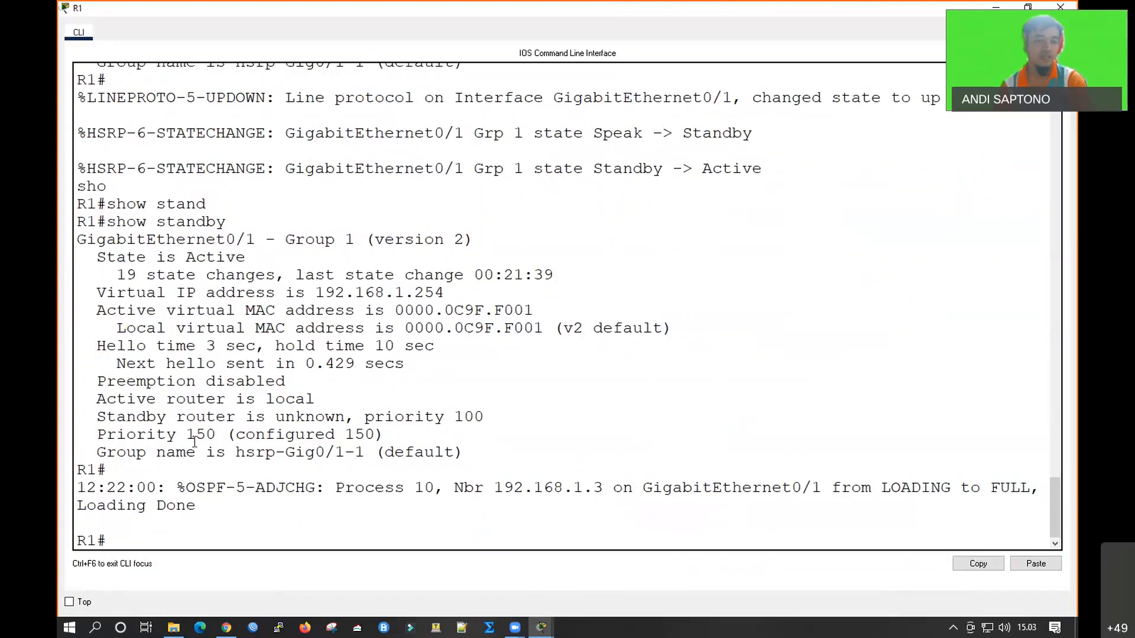
Examine the configured HSRP priority in R1's show standby output, and return to the topology
left_click_drag(187, 437, 217, 438)
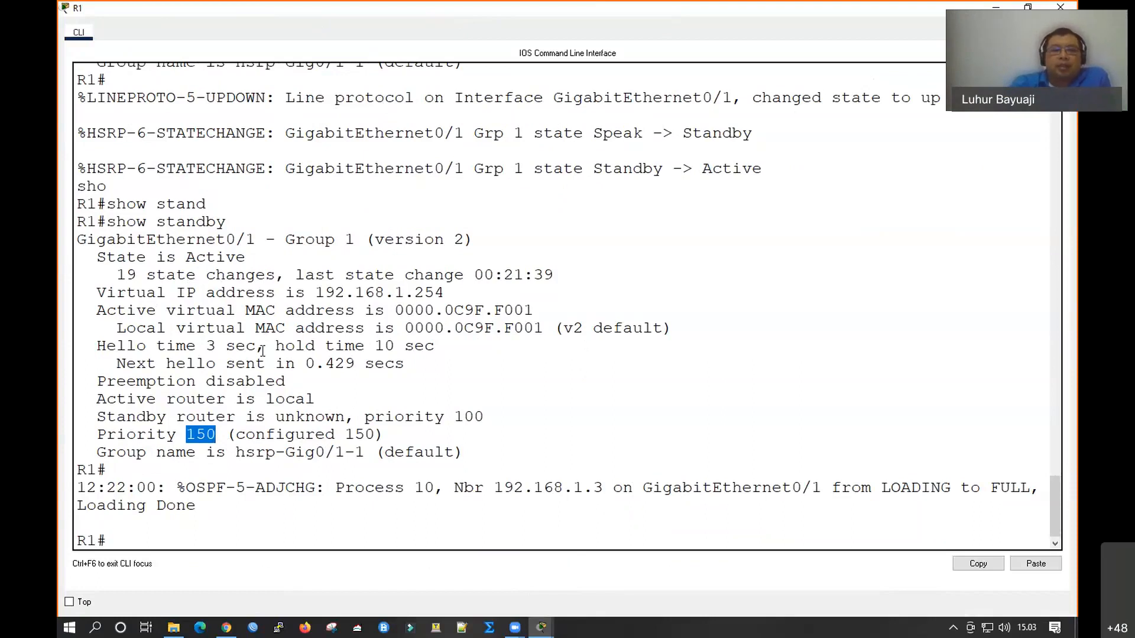
left_click(236, 452)
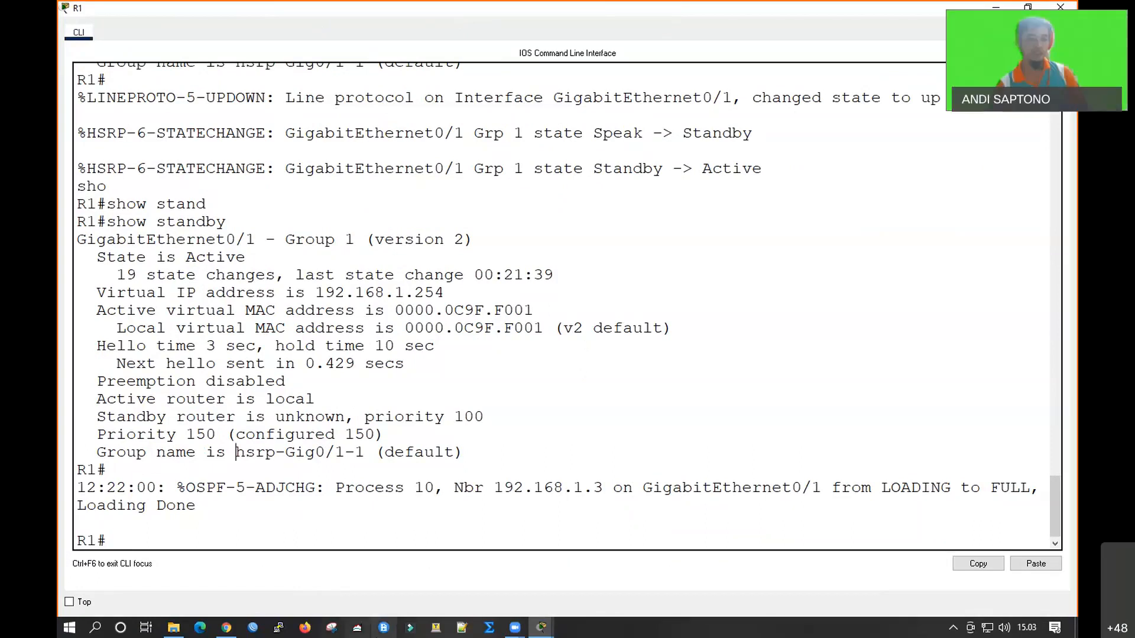
mouse_move(539, 629)
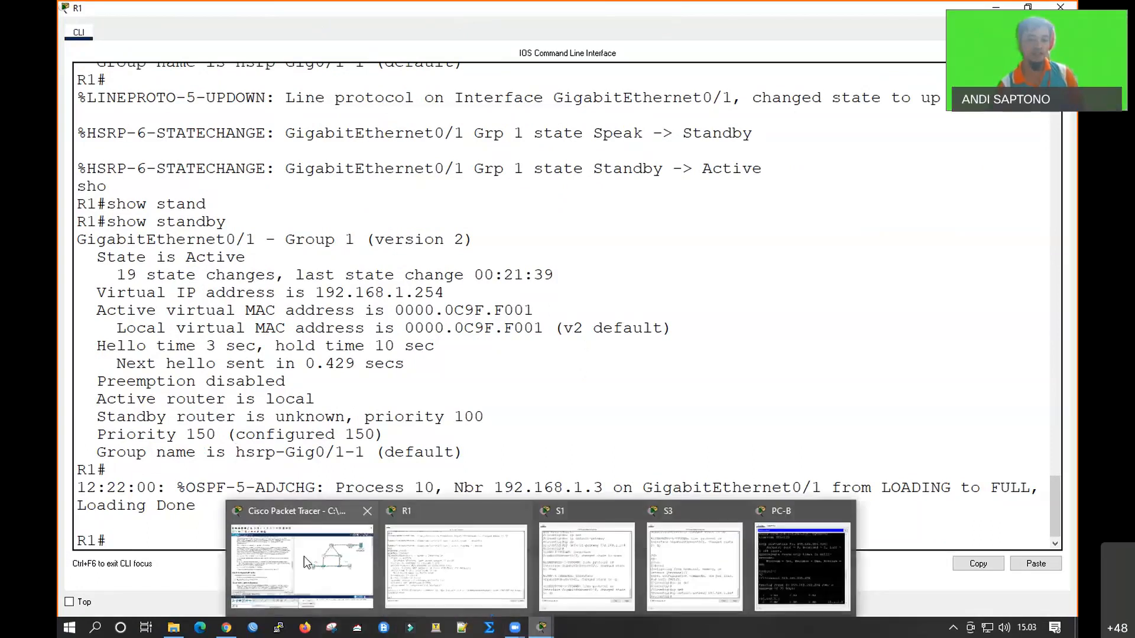
left_click(450, 561)
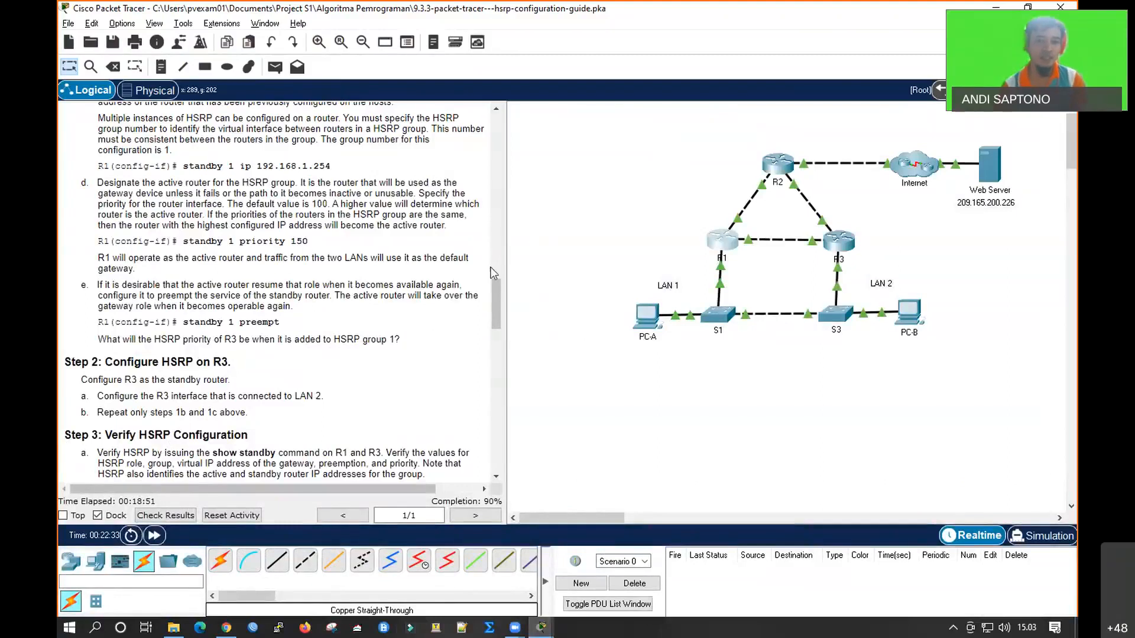